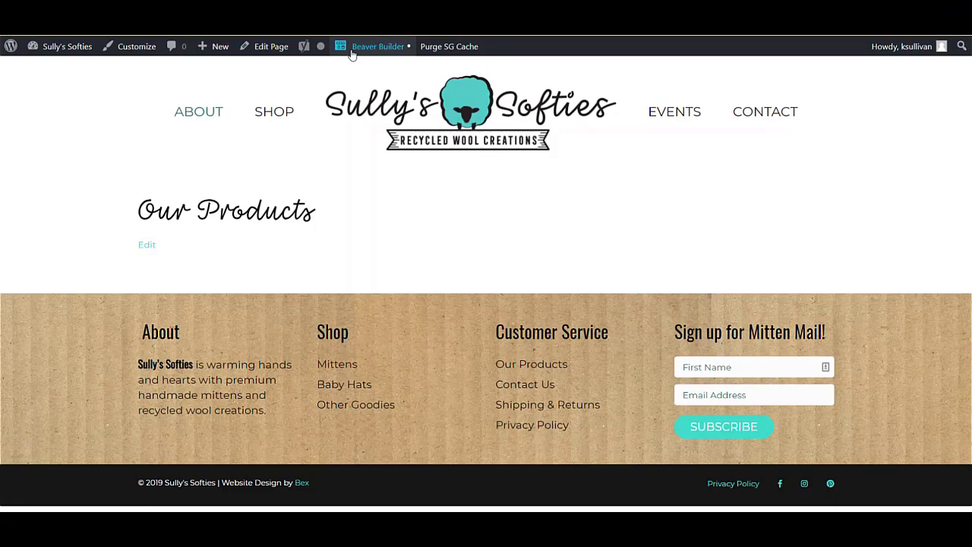
Open the Our Products page for editing in Beaver Builder
left_click(352, 52)
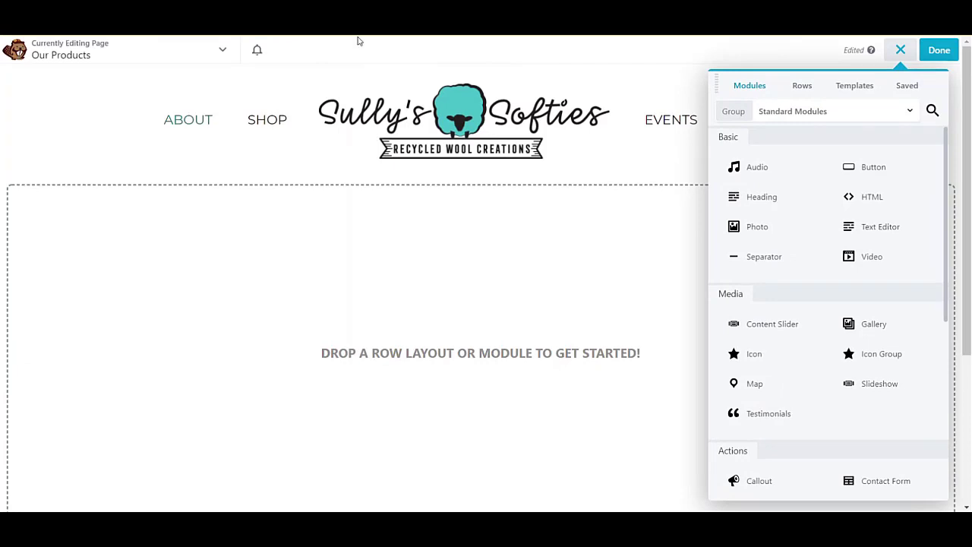
scroll(478, 346, "down", 3)
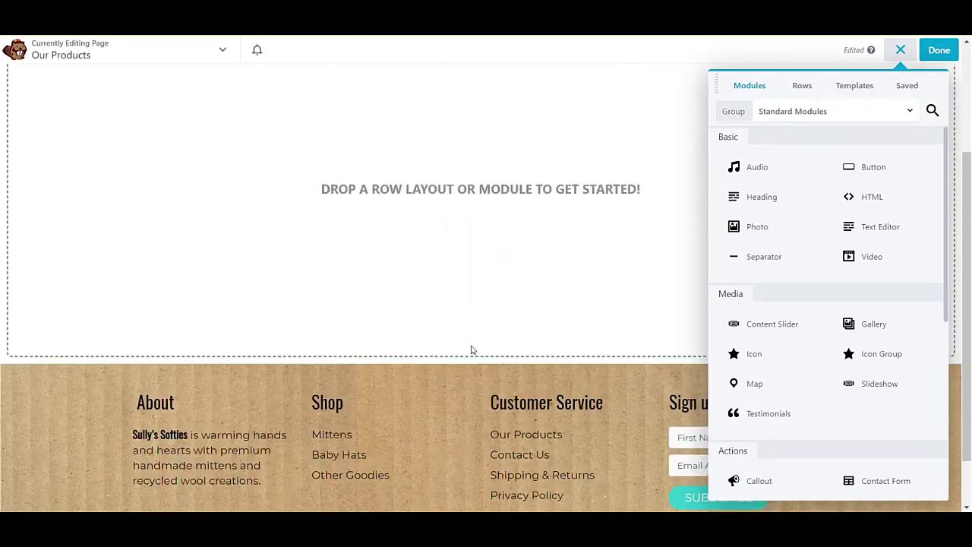
scroll(474, 343, "up", 3)
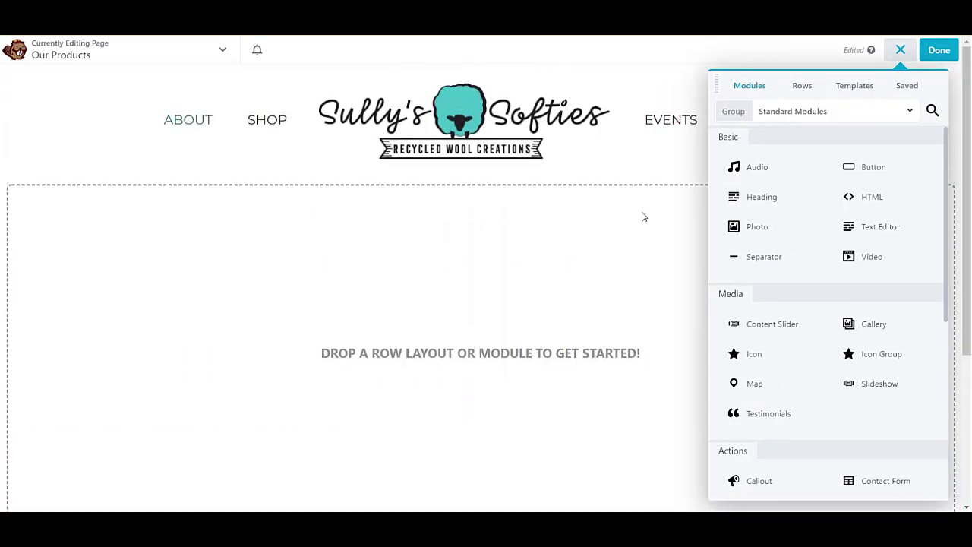
Add a one-column row to the empty page
left_click(801, 86)
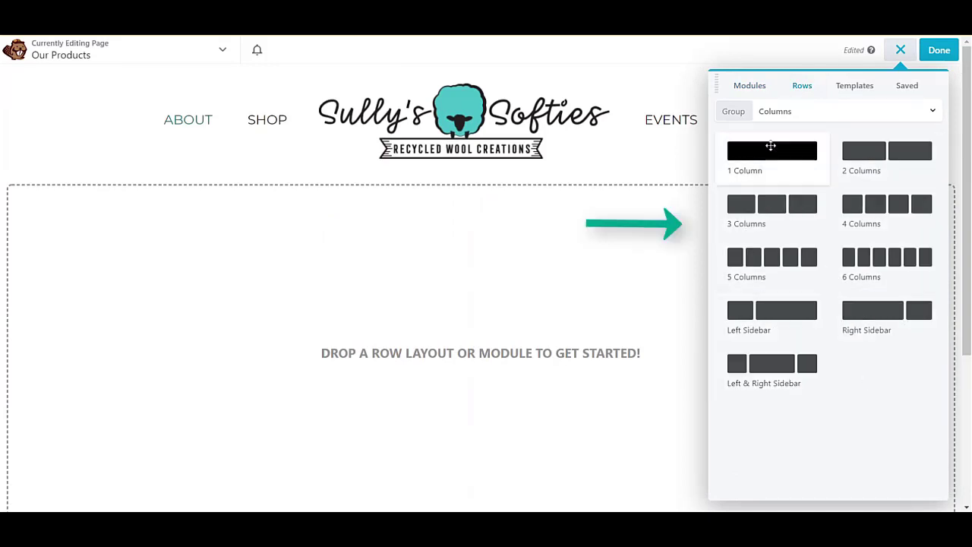
left_click(749, 87)
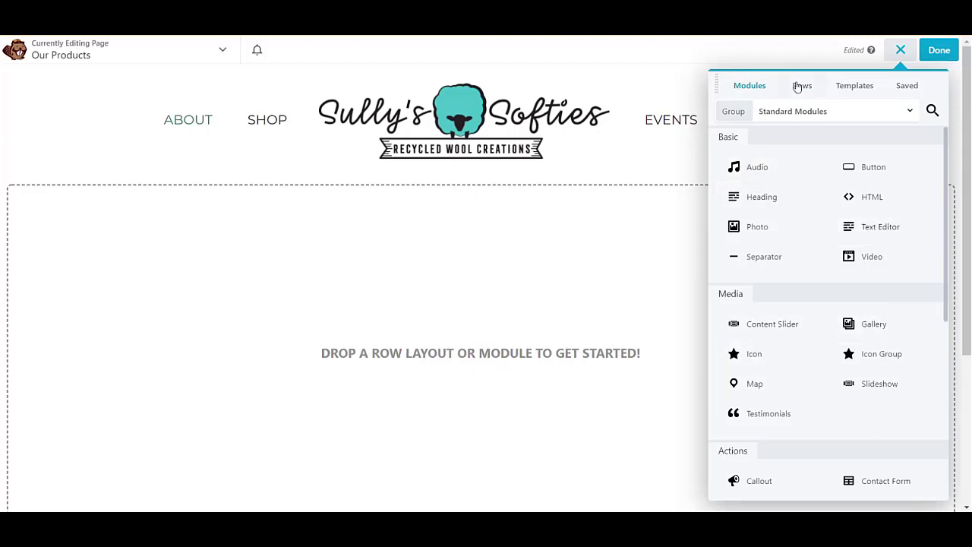
left_click(798, 86)
left_click_drag(788, 152, 528, 210)
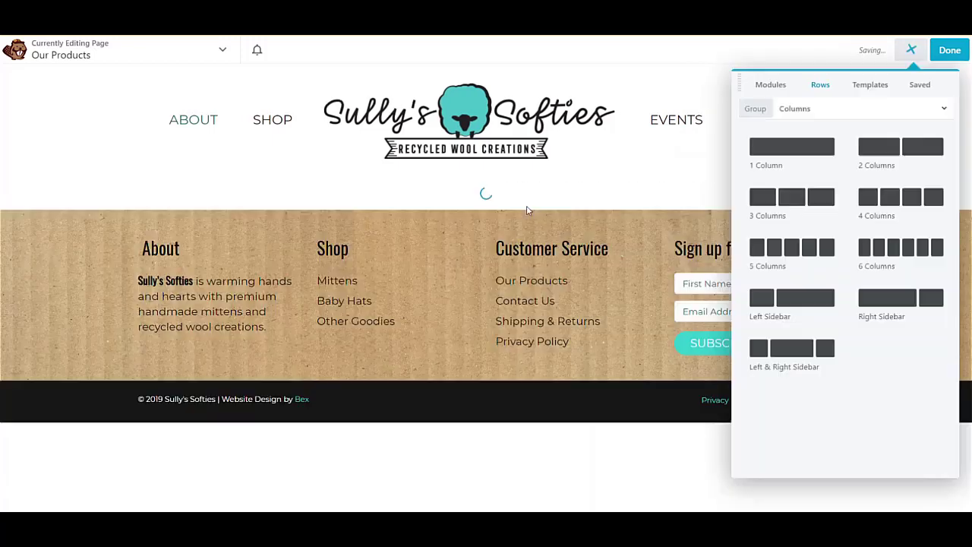
Set both the width and the content width of the new row to Full Width
left_click(171, 176)
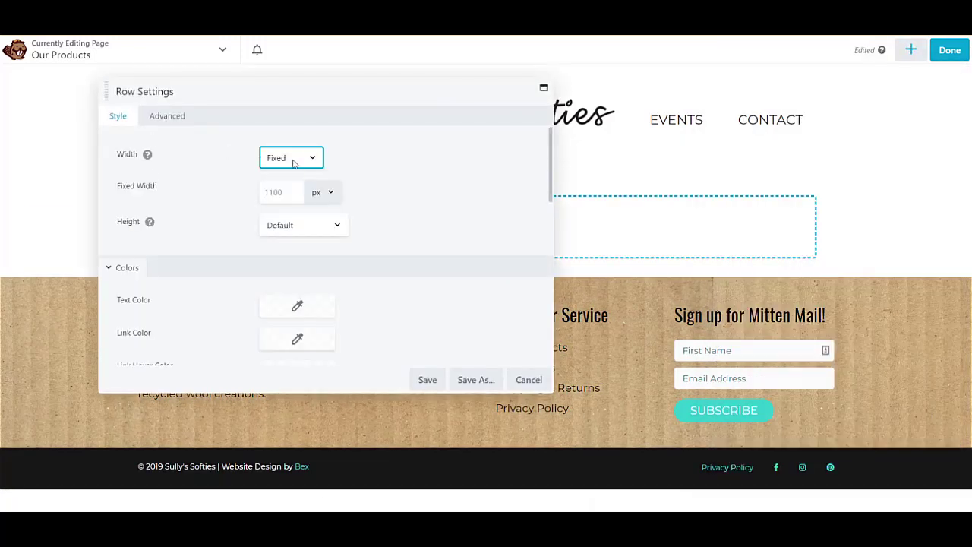
left_click(292, 160)
left_click(286, 185)
left_click(282, 193)
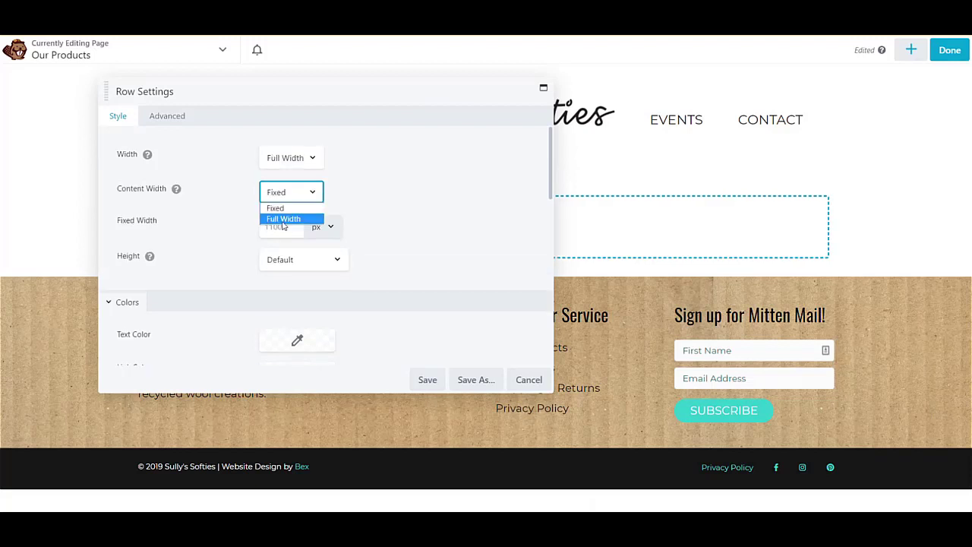
left_click(283, 219)
Set the row's top, right, bottom and left padding to 0 px and save the row settings
left_click(170, 117)
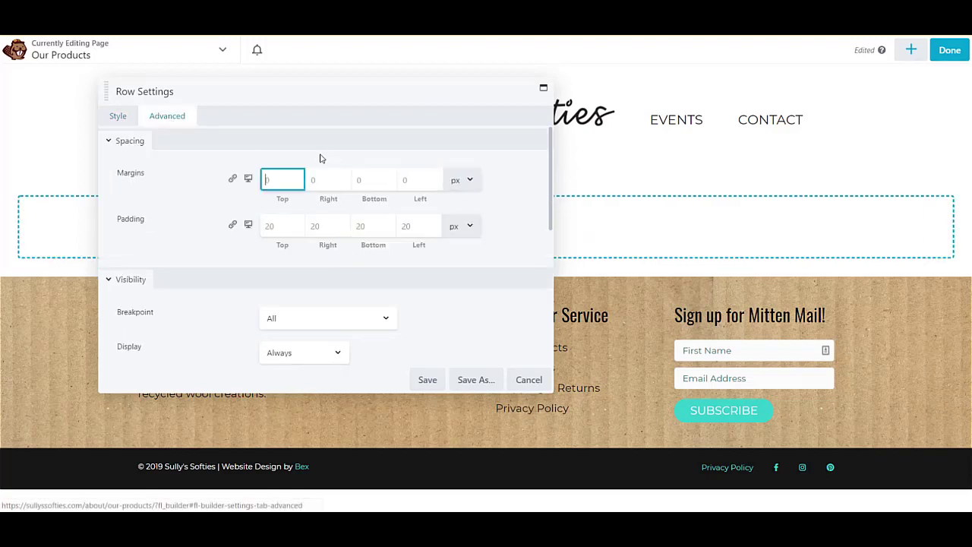
left_click(284, 230)
type("0")
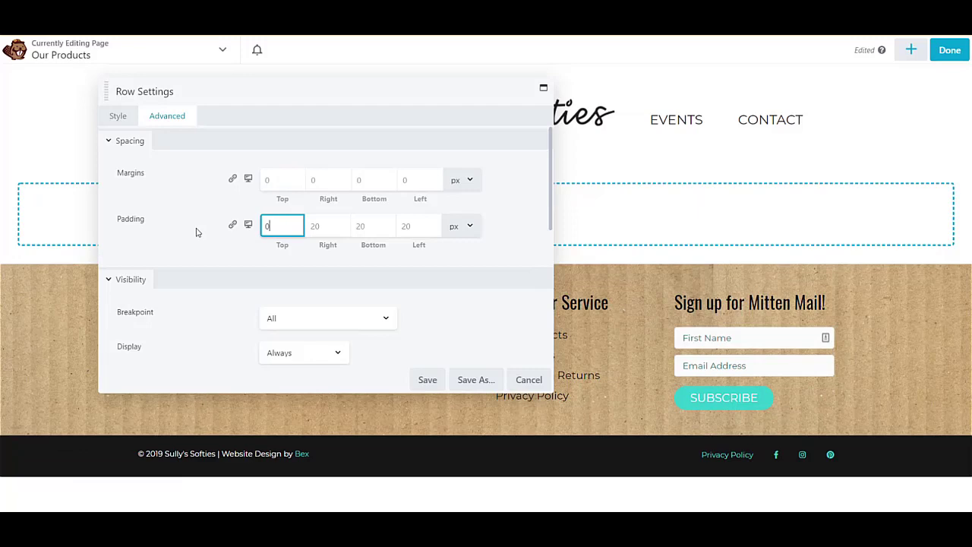
key("Tab")
type("0")
key("Tab")
type("0")
key("Tab")
type("0")
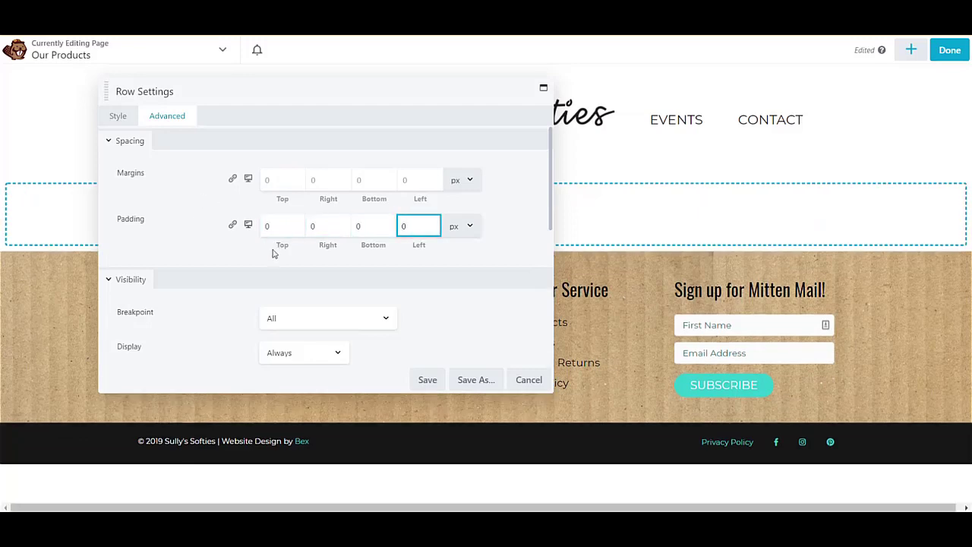
left_click(430, 383)
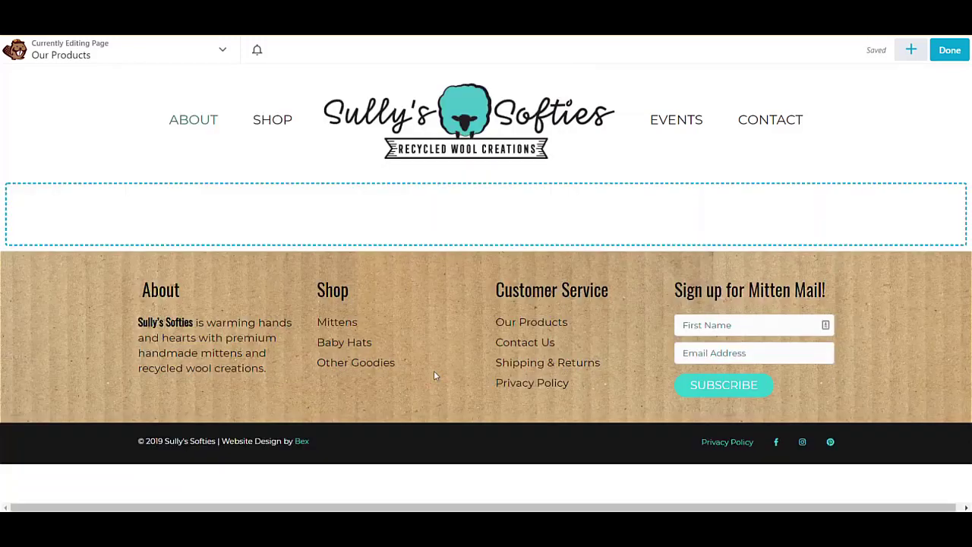
Add a Photo module to the full-width row
left_click(911, 49)
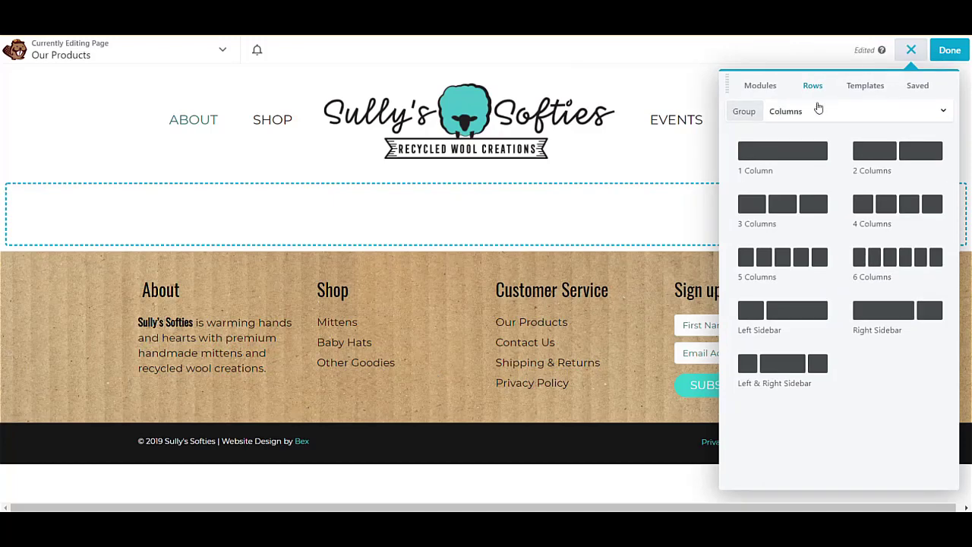
left_click(760, 85)
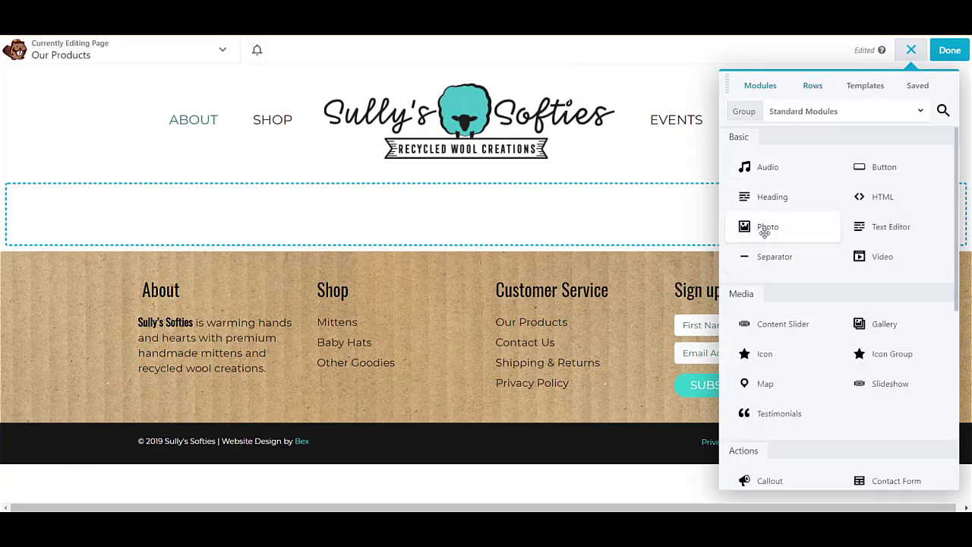
left_click_drag(765, 232, 294, 225)
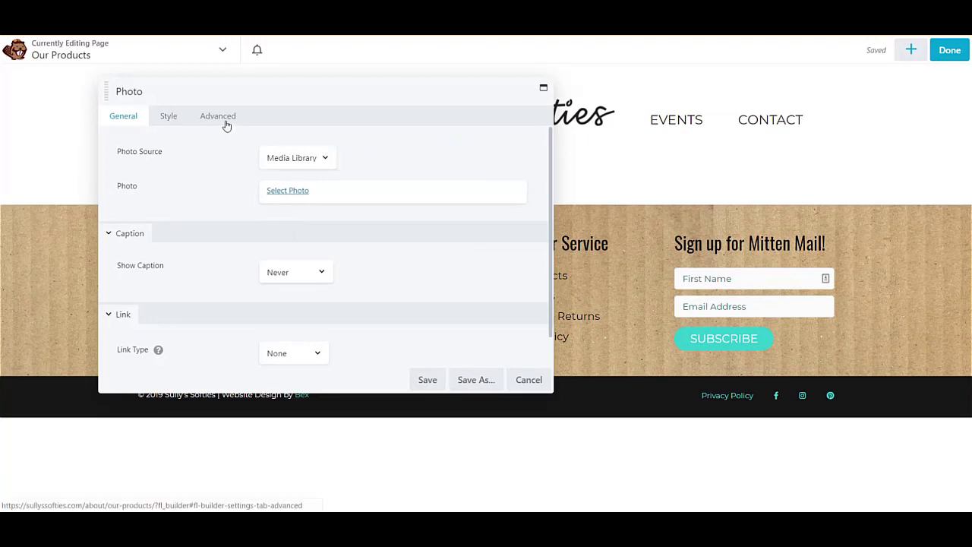
Set the Photo module's top, right, bottom and left margins to 0 px
left_click(226, 125)
left_click(287, 180)
type("0")
key("Tab")
type("0")
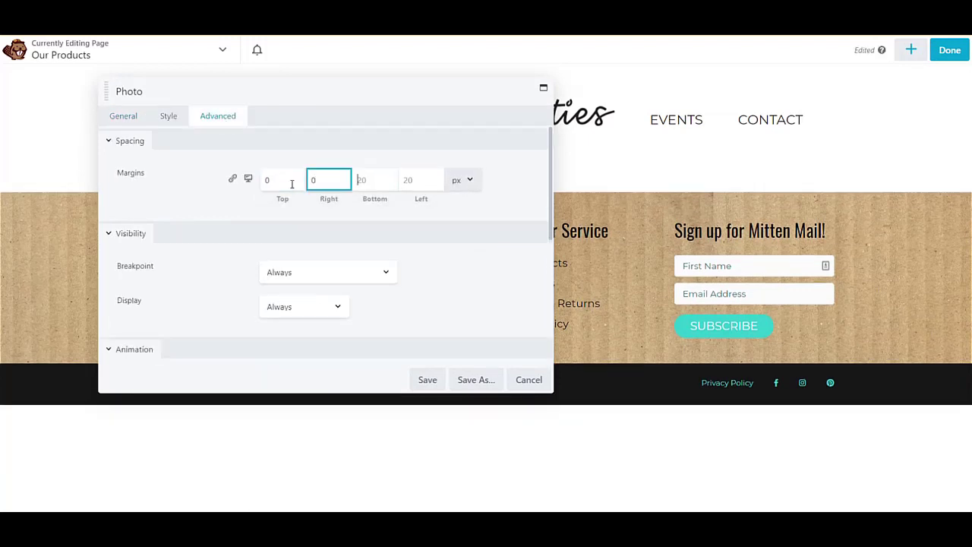
key("Tab")
type("0")
key("Tab")
type("0")
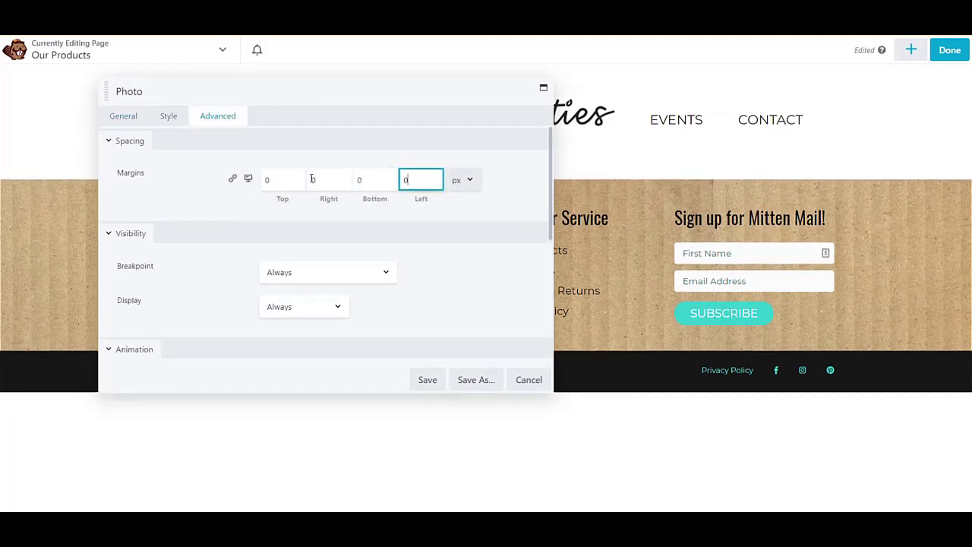
Choose winter-mitten-banner-2.jpg from the media library as the module's photo and save the module
left_click(121, 122)
left_click(287, 191)
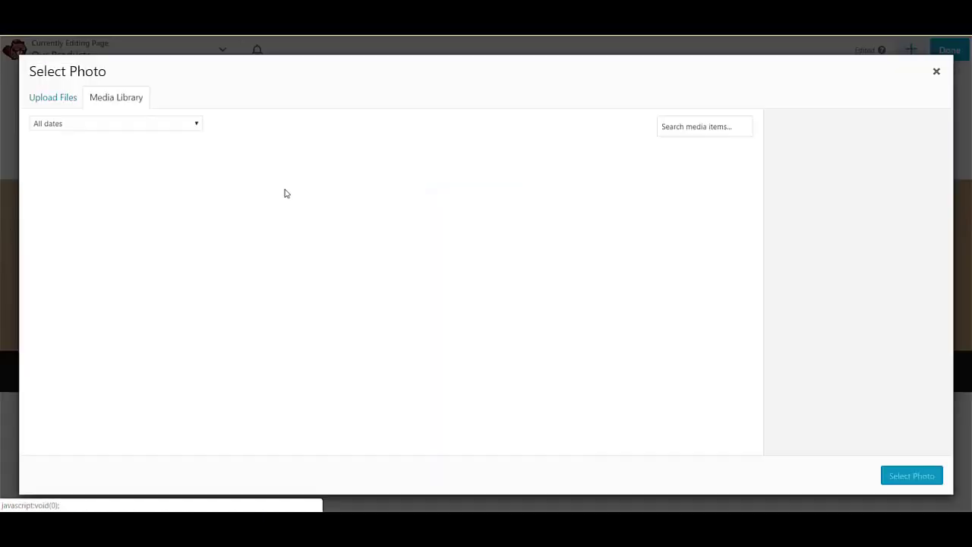
left_click(287, 191)
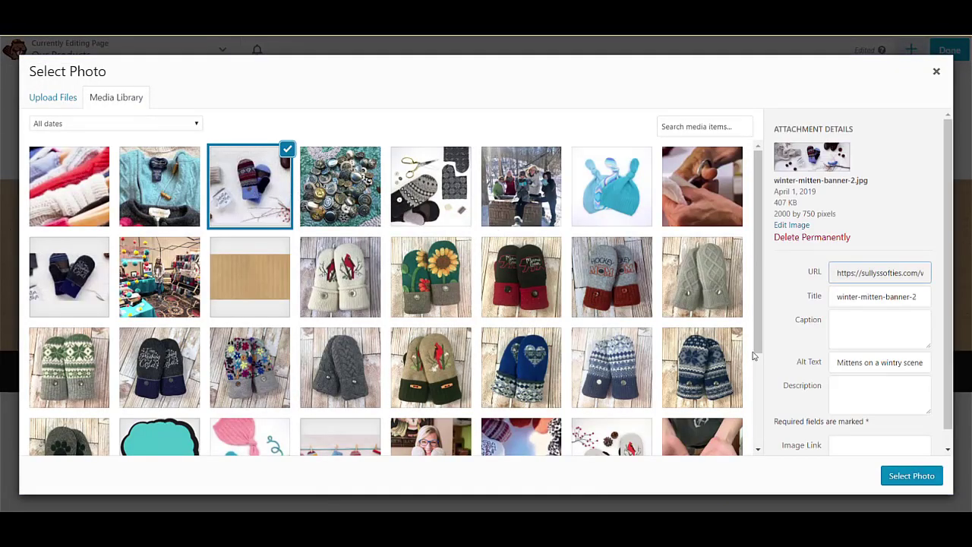
left_click(911, 475)
scroll(853, 415, "down", 3)
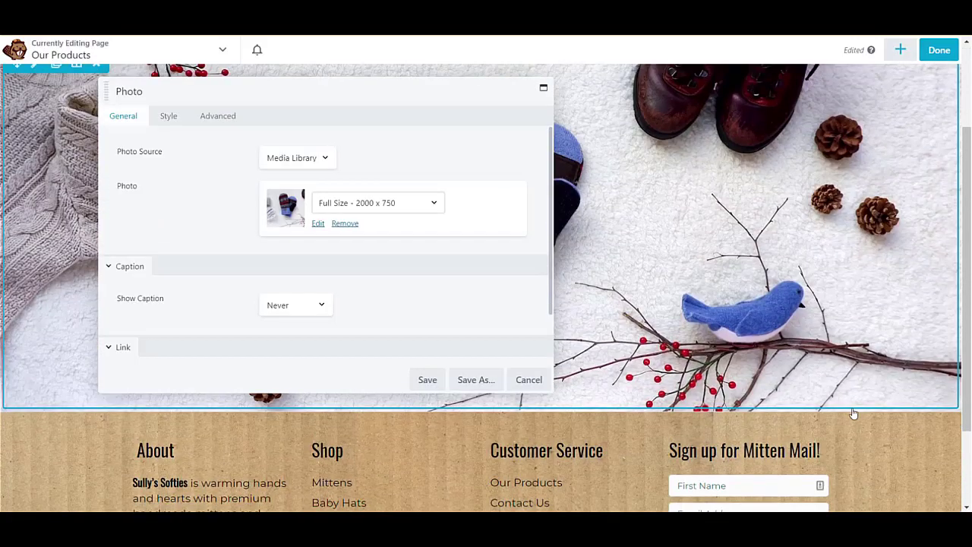
scroll(852, 413, "up", 3)
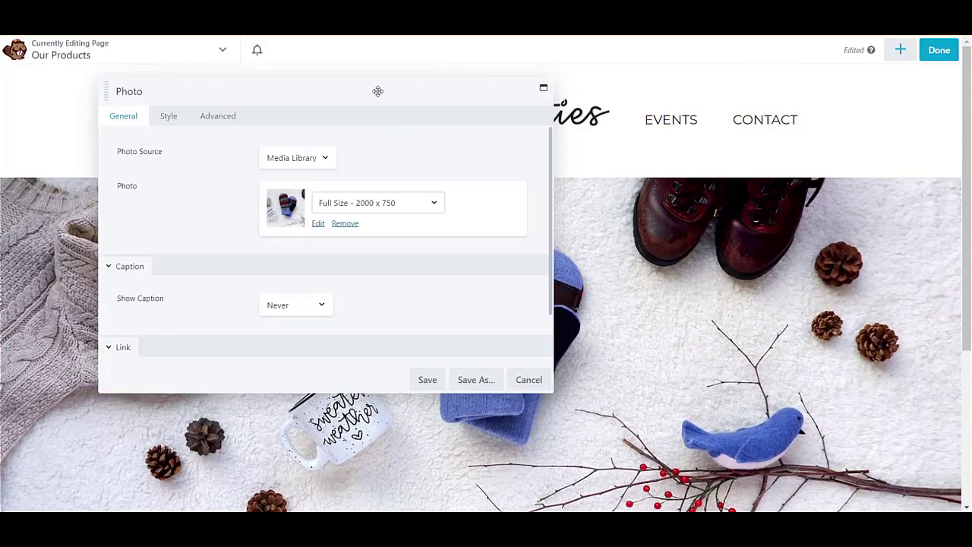
left_click_drag(377, 91, 360, 150)
scroll(644, 266, "down", 3)
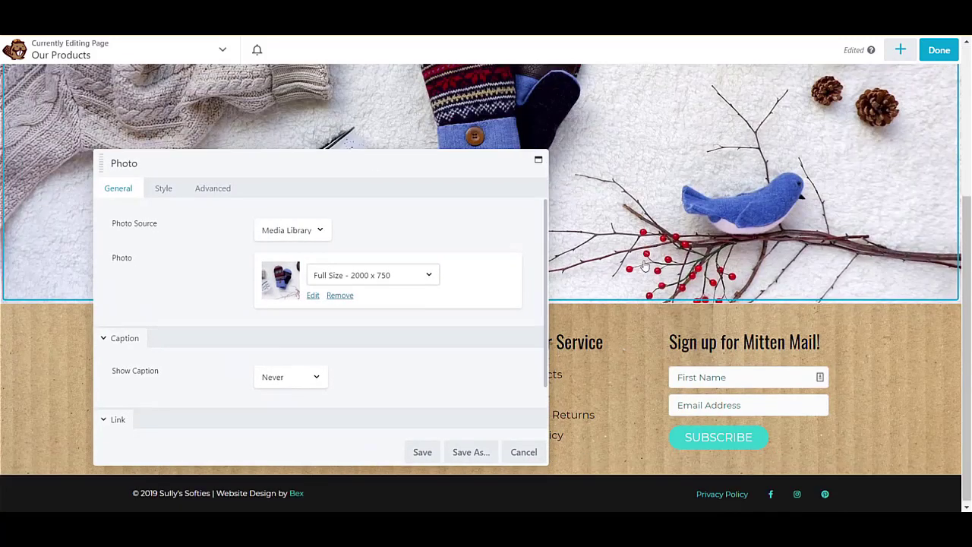
left_click(422, 452)
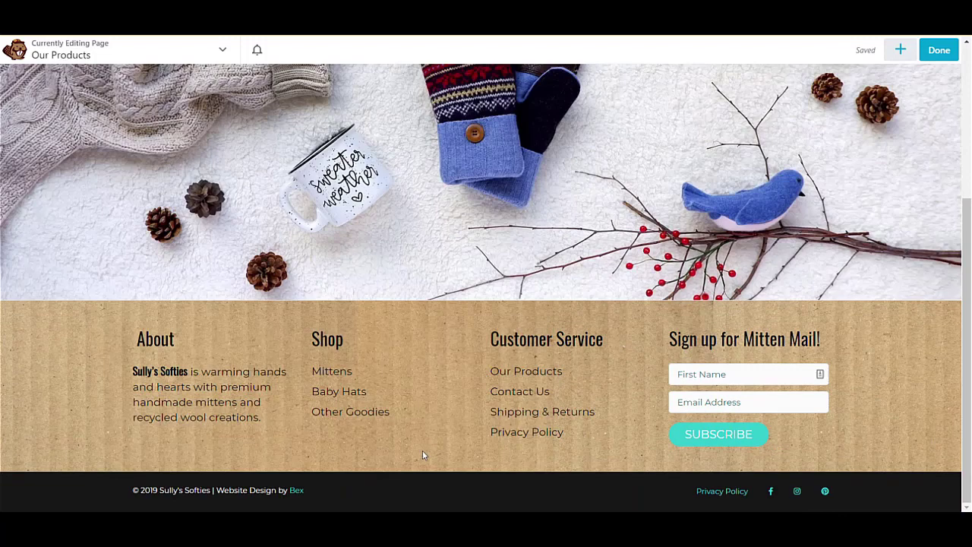
Add a one-column layout beneath the banner photo and place it as its own row, outside the banner row
scroll(466, 398, "up", 3)
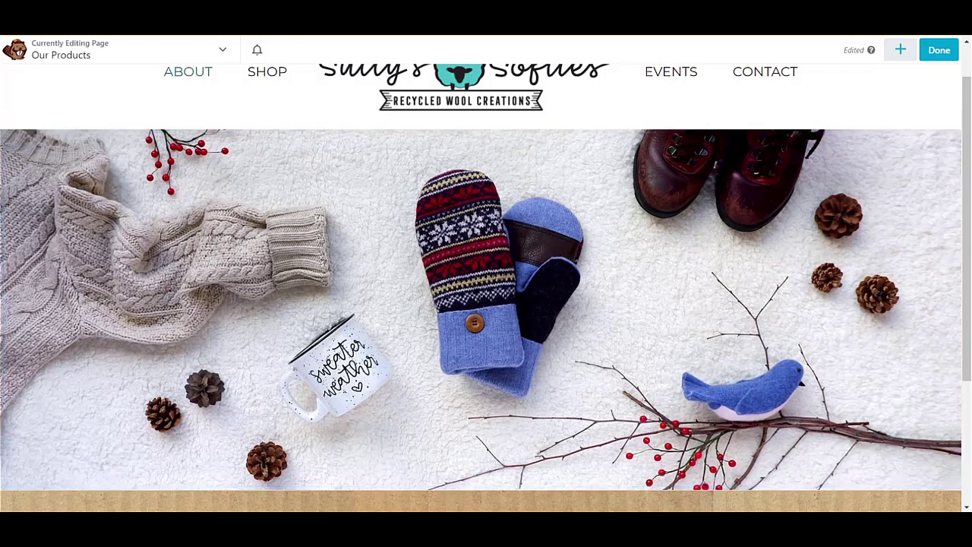
scroll(774, 249, "down", 1)
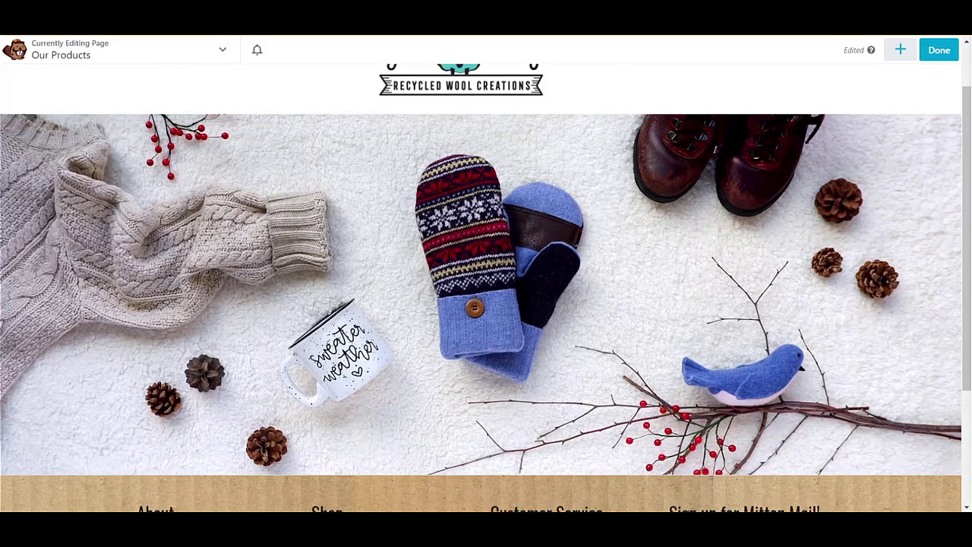
left_click(900, 50)
scroll(729, 196, "down", 2)
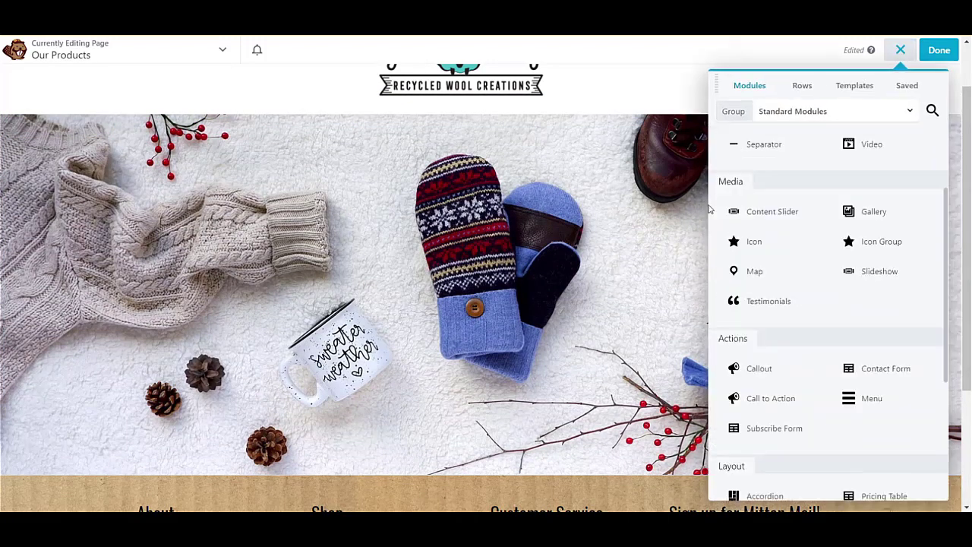
scroll(729, 196, "up", 1)
left_click(802, 86)
scroll(576, 187, "down", 3)
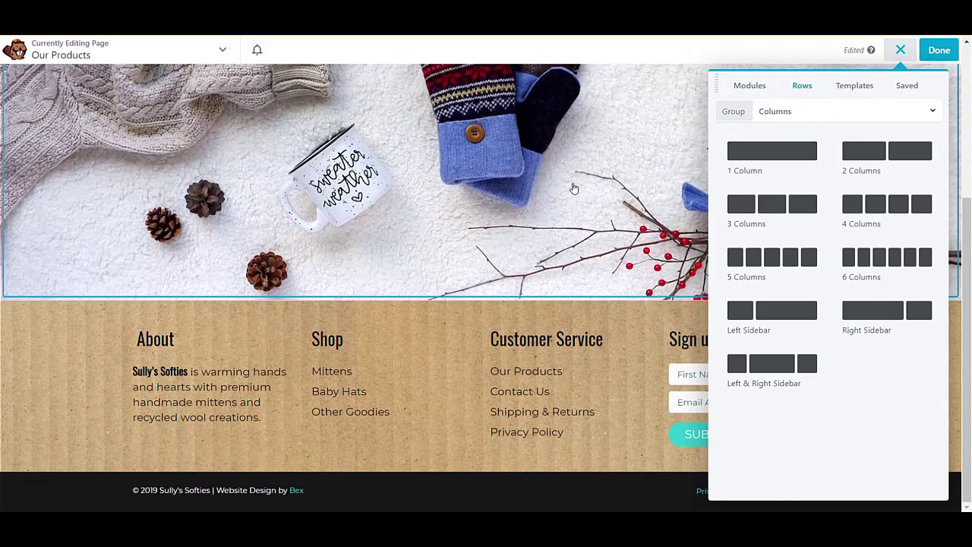
left_click_drag(724, 165, 369, 365)
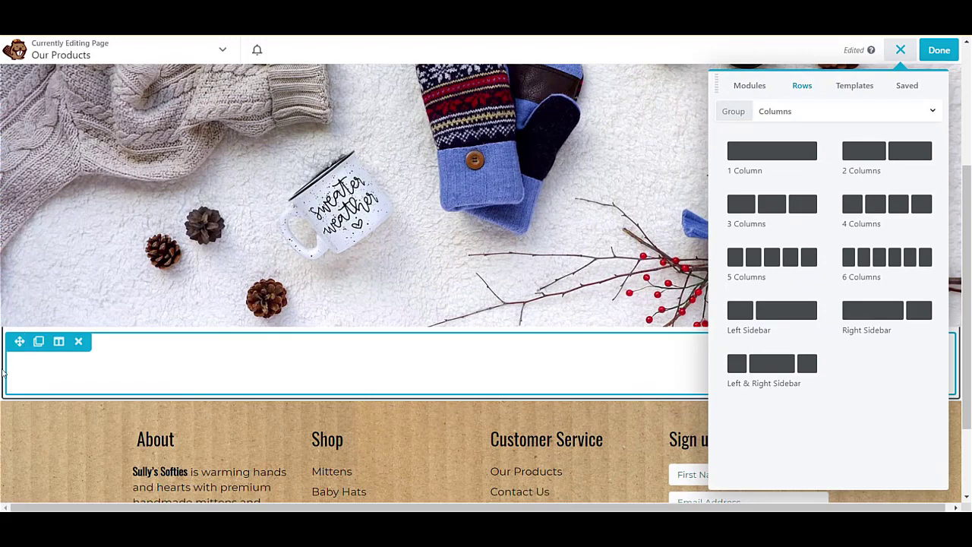
left_click_drag(23, 341, 88, 345)
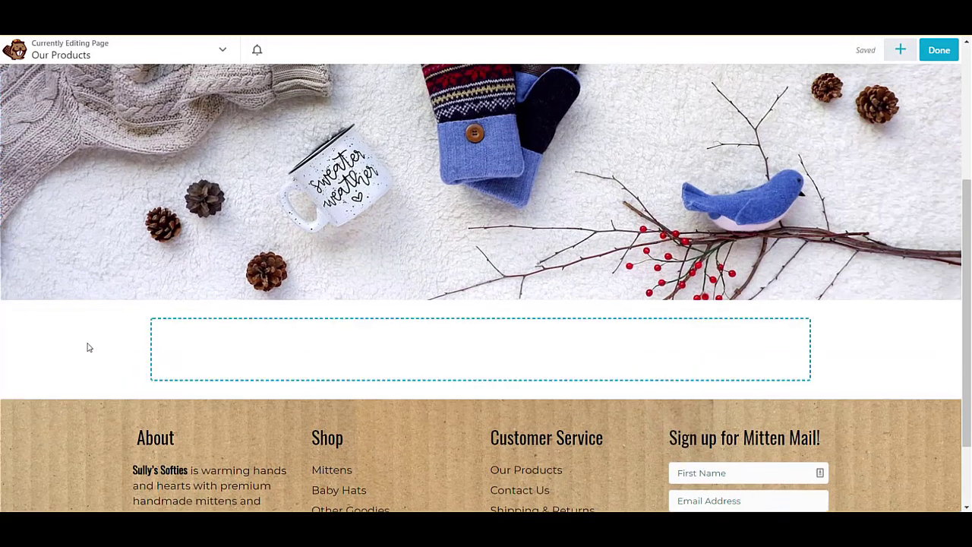
Set the width of the row beneath the banner to Full Width, keep its content width Fixed, and save the settings
left_click(167, 288)
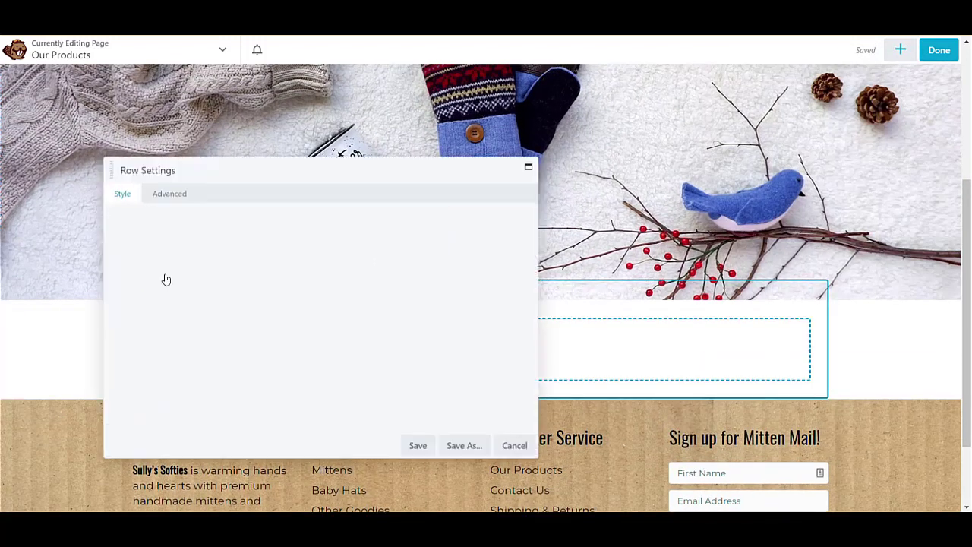
left_click(274, 226)
left_click(280, 257)
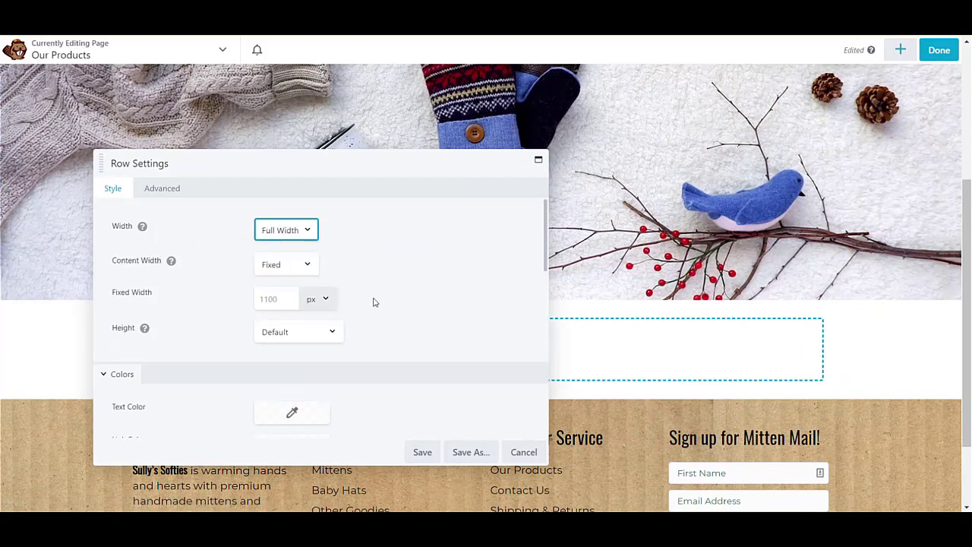
left_click(423, 453)
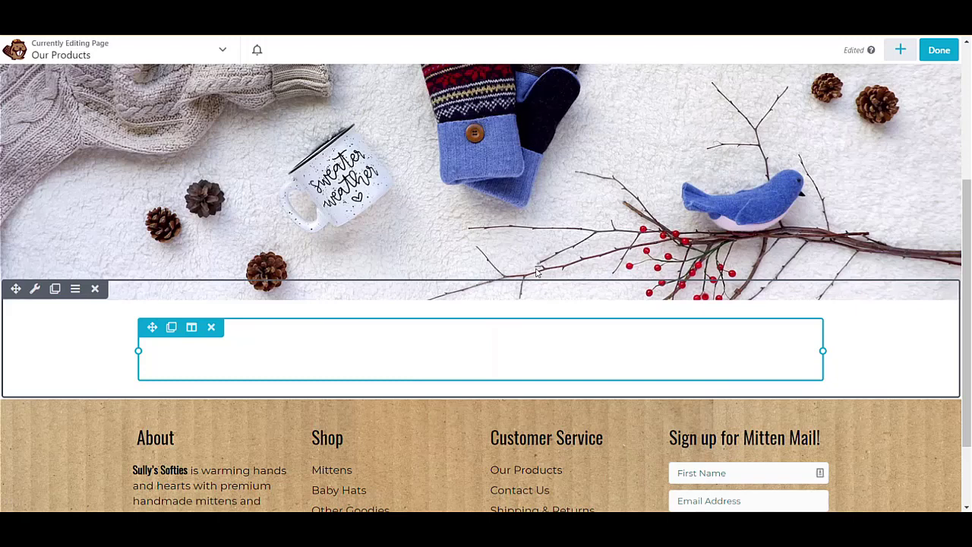
Add a Photo module to the empty row beneath the banner and choose favicon.png from the media library
left_click(900, 50)
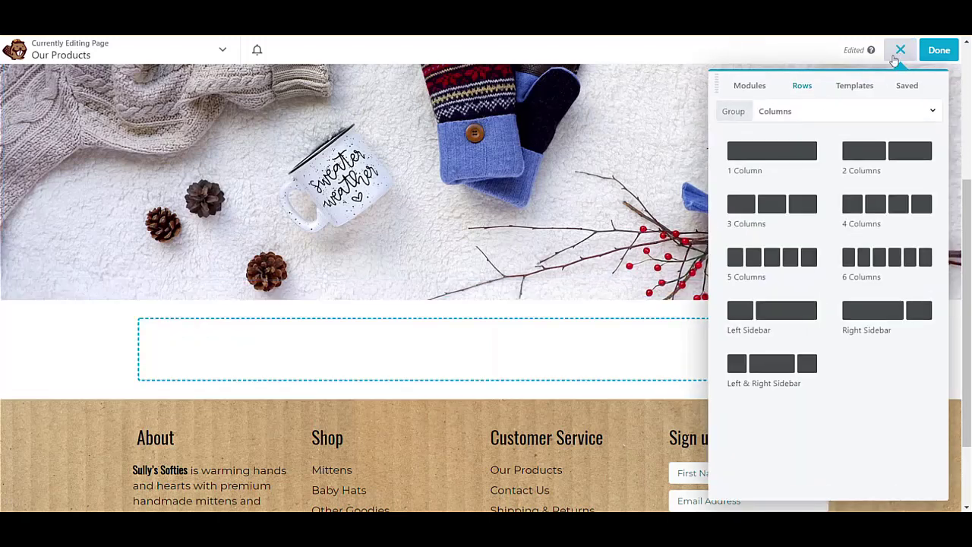
left_click(754, 90)
left_click_drag(756, 226, 502, 347)
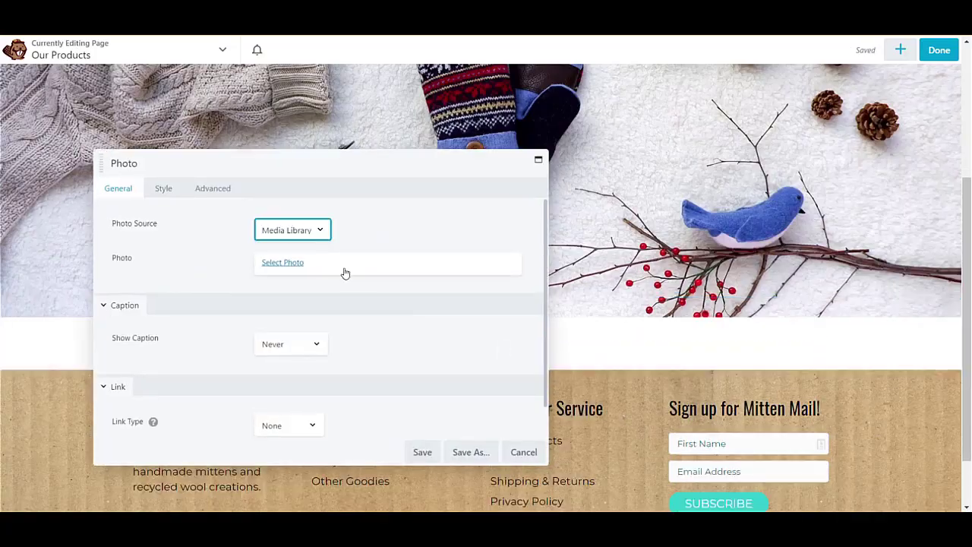
left_click(284, 264)
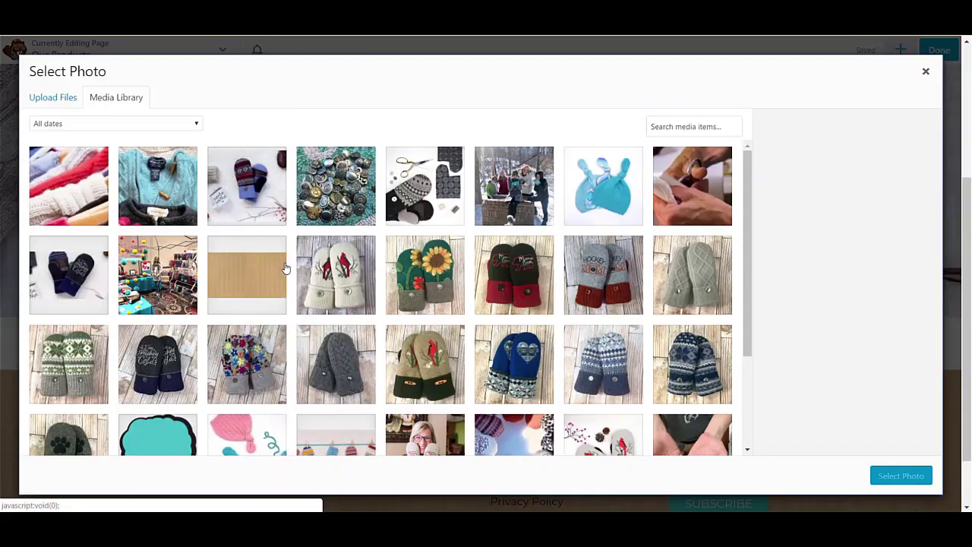
left_click(161, 441)
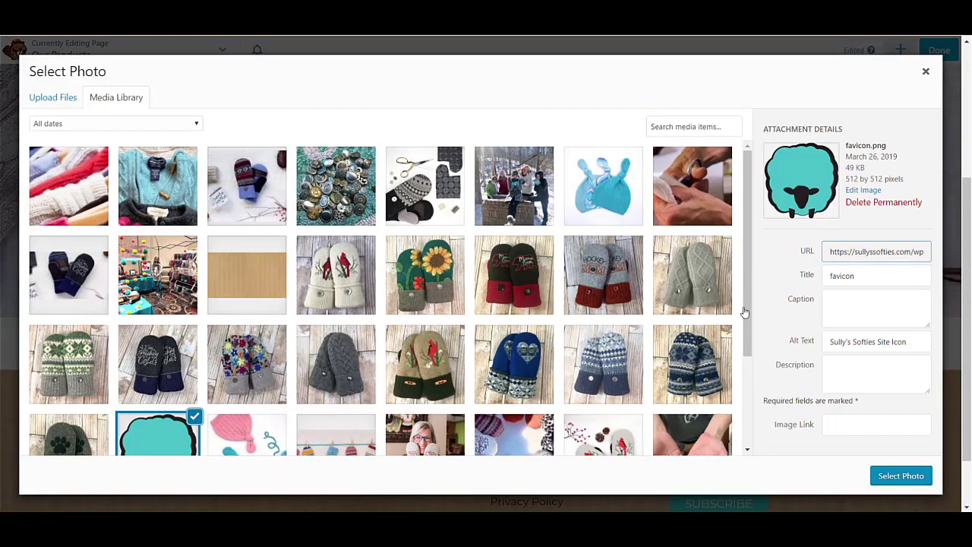
left_click(899, 480)
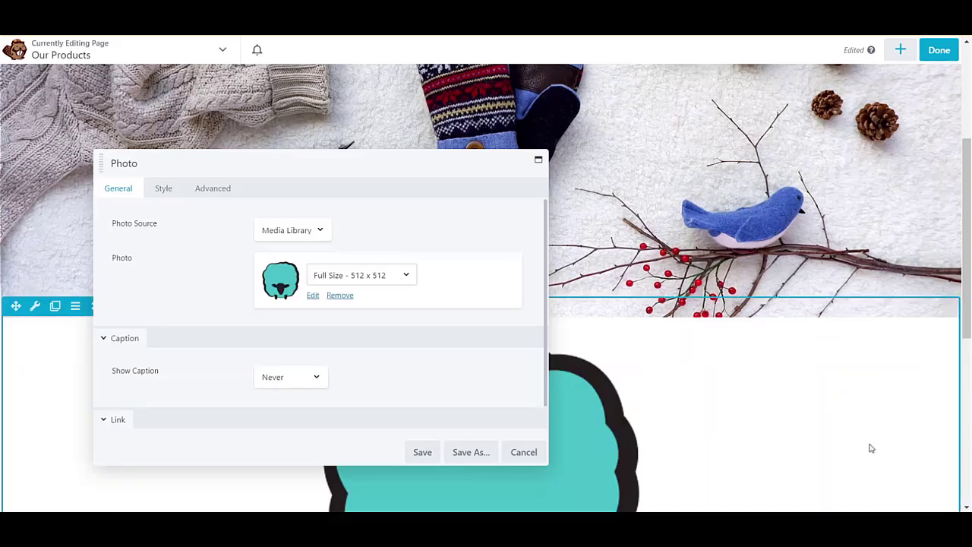
Set the sheep photo's size to Thumbnail - 150 x 150 and save the Photo module
left_click(373, 273)
left_click(363, 302)
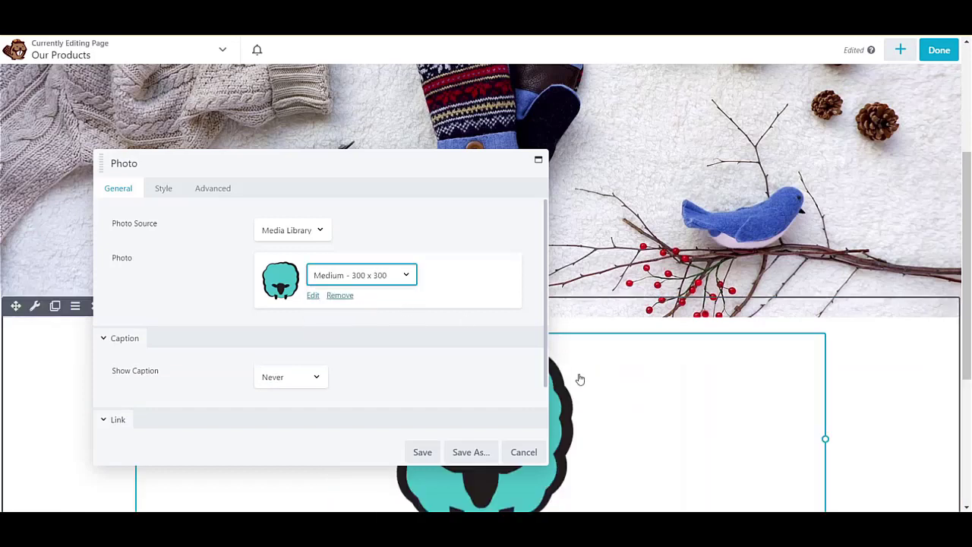
left_click(361, 275)
left_click(349, 286)
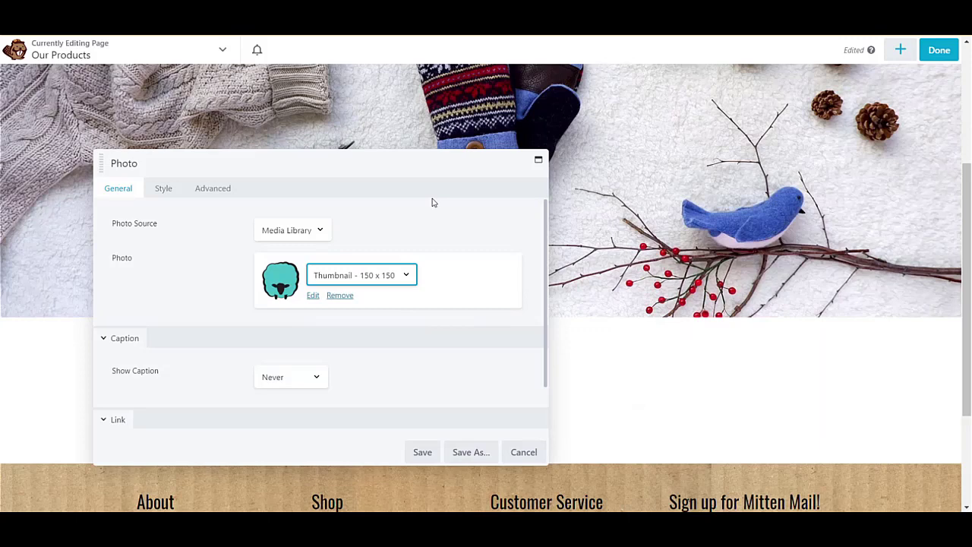
left_click_drag(423, 163, 748, 98)
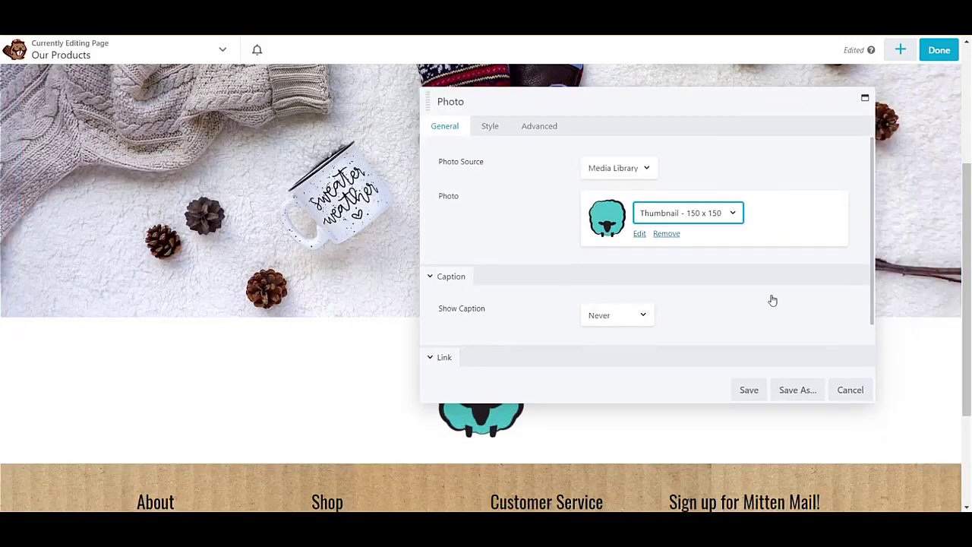
left_click(748, 390)
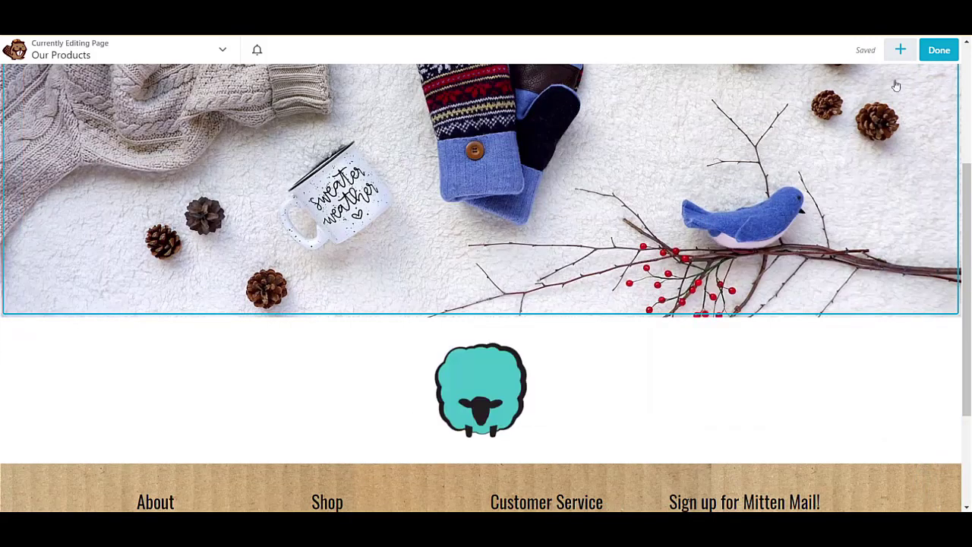
Add a Heading module beneath the sheep photo with the text "If you hate cold hands you will love Sully's Softies"
left_click(900, 49)
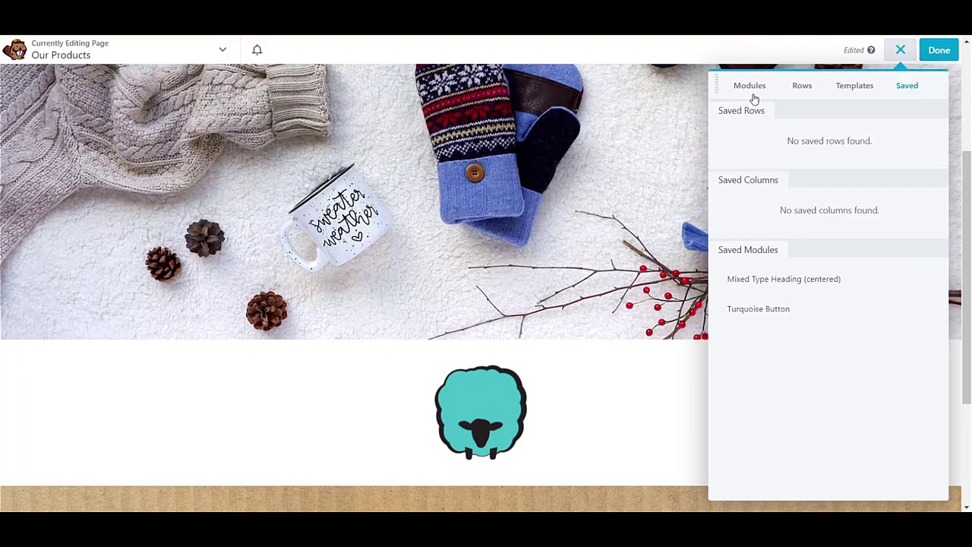
left_click(749, 86)
left_click_drag(746, 202, 492, 395)
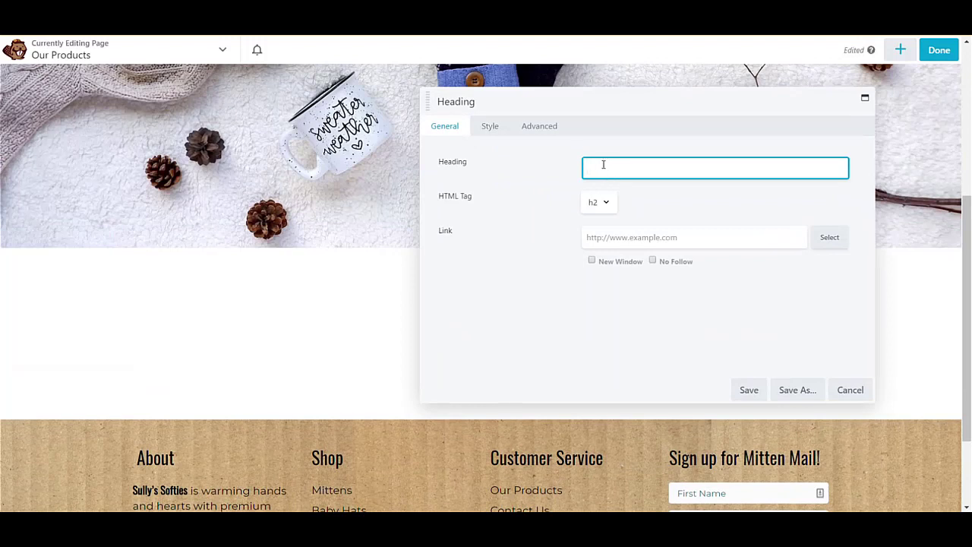
type("I")
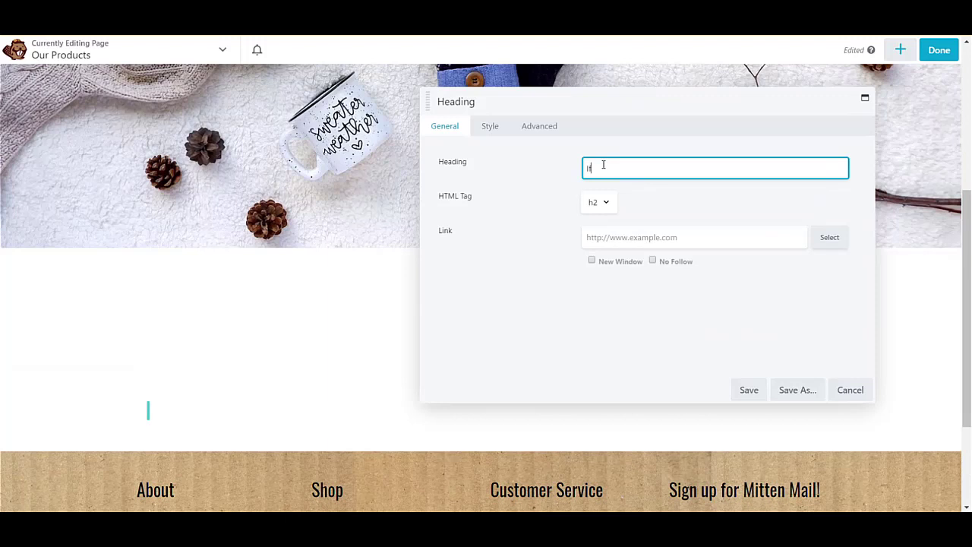
type("f you hate")
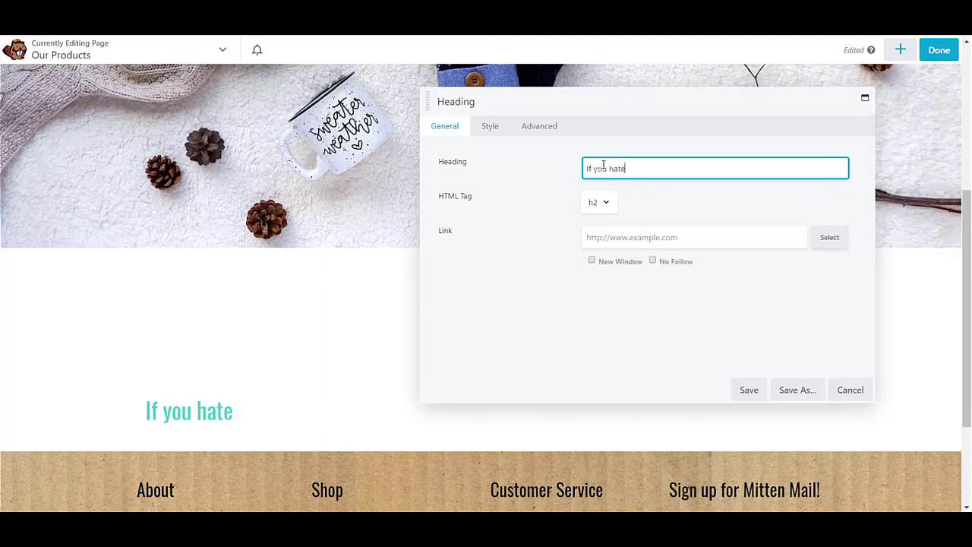
type(" cold hands")
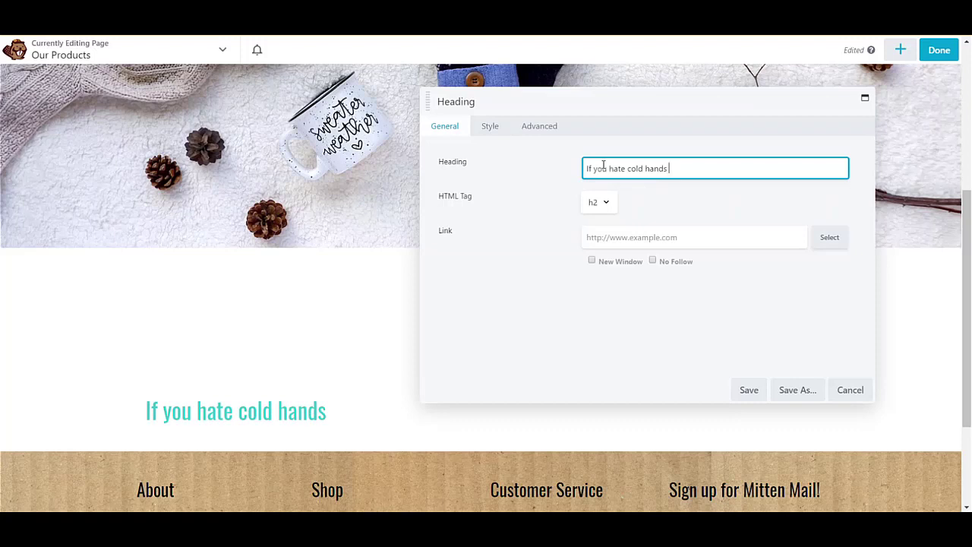
type(" you will lov")
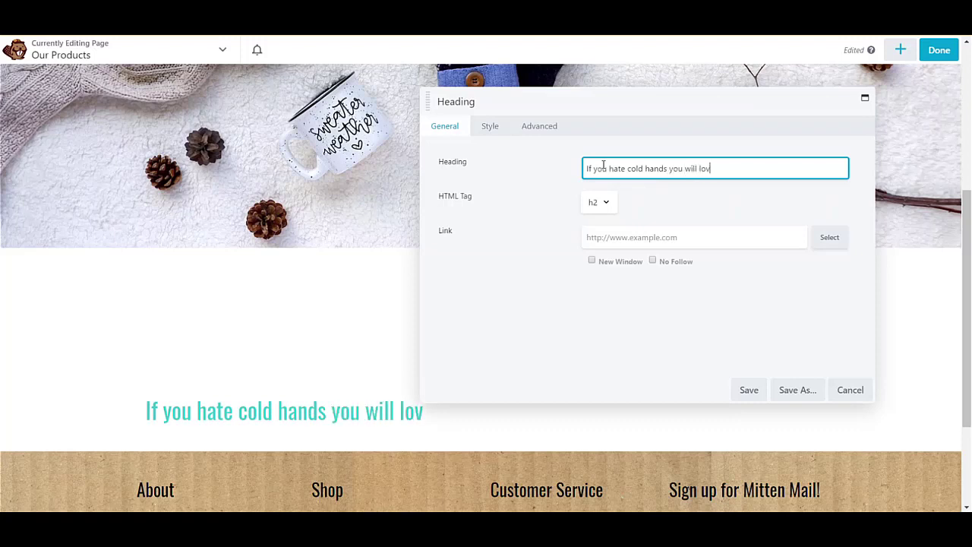
type("e Sully's So")
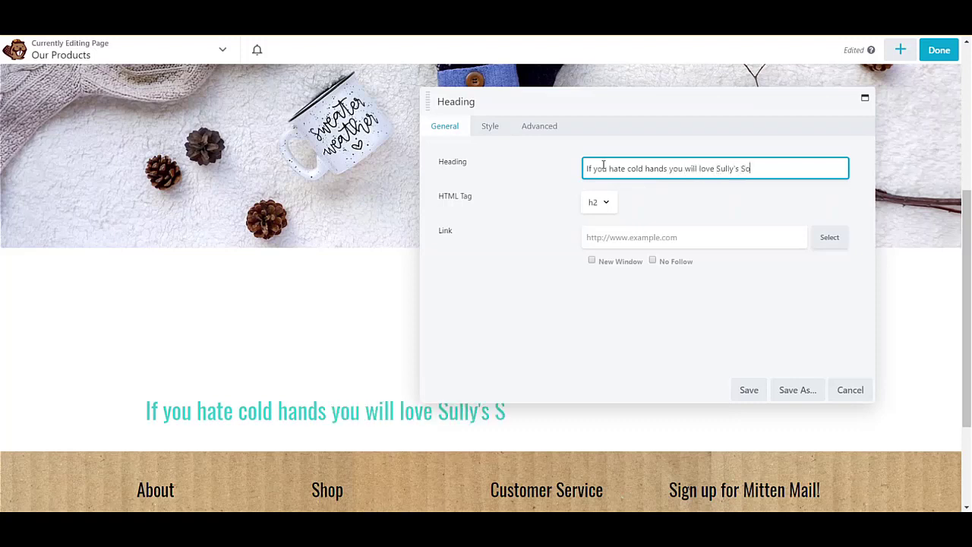
type("fiies")
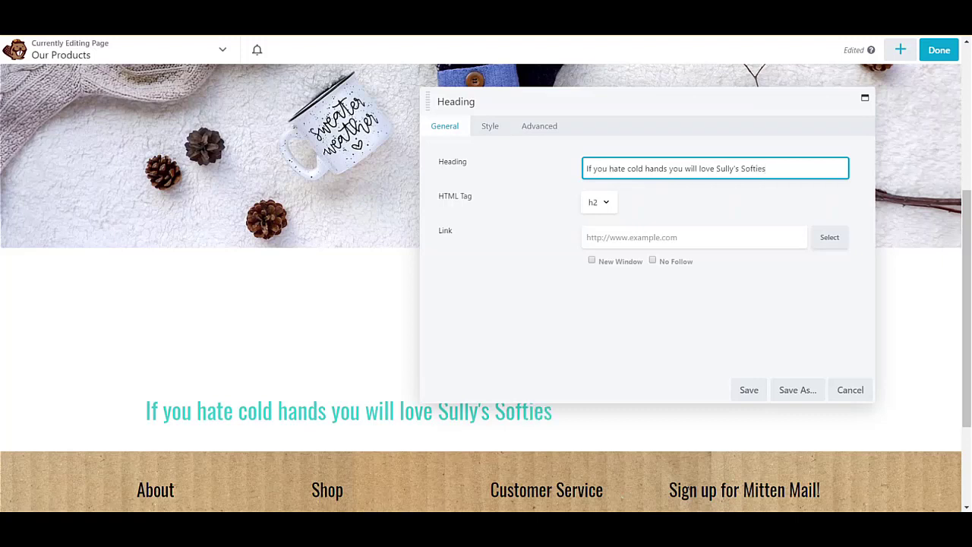
Set the heading's colour to the preset #161616 and its font family to Rialto Script
left_click(490, 127)
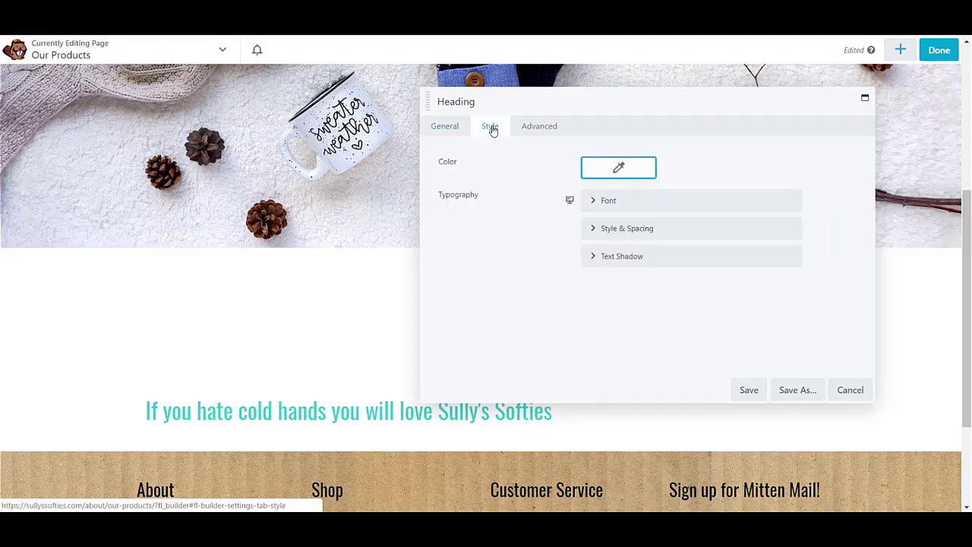
left_click(619, 169)
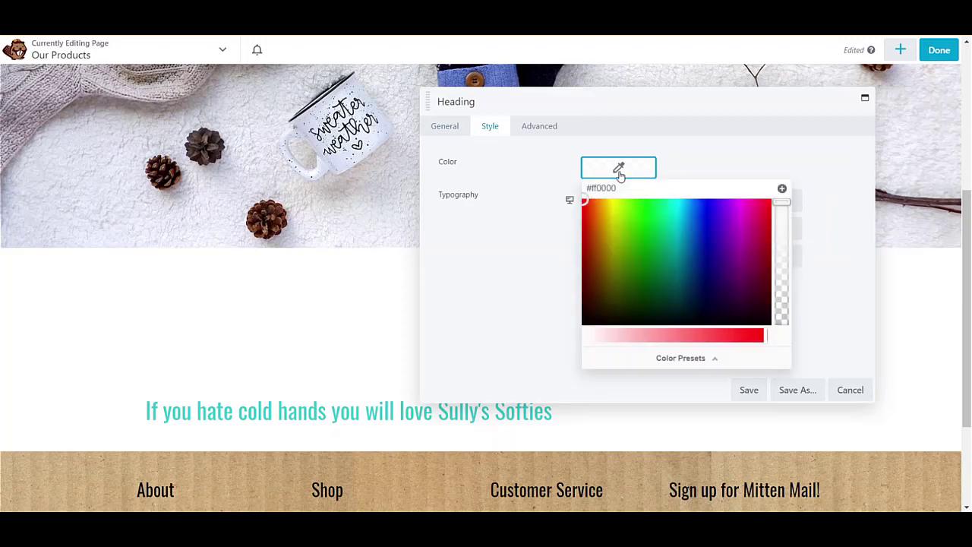
left_click(681, 363)
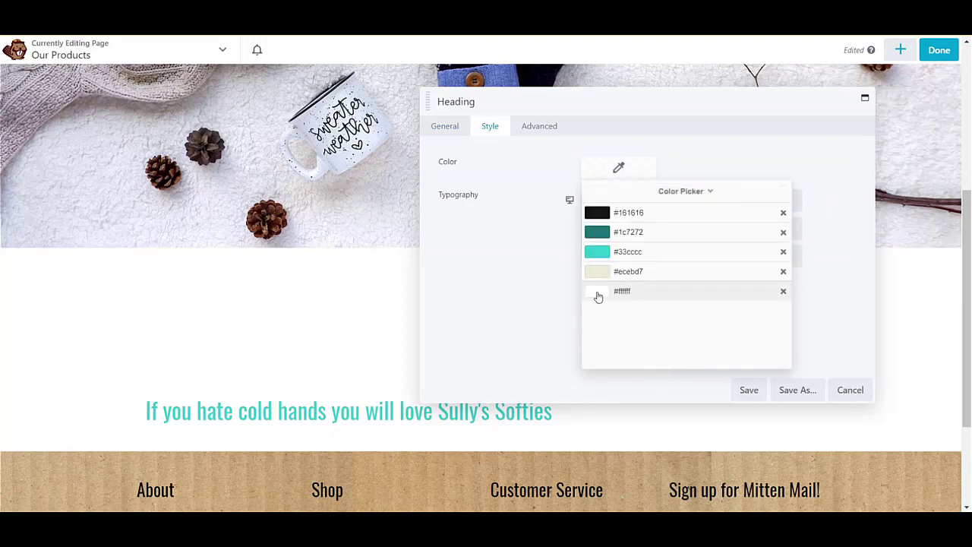
left_click(630, 208)
left_click(541, 228)
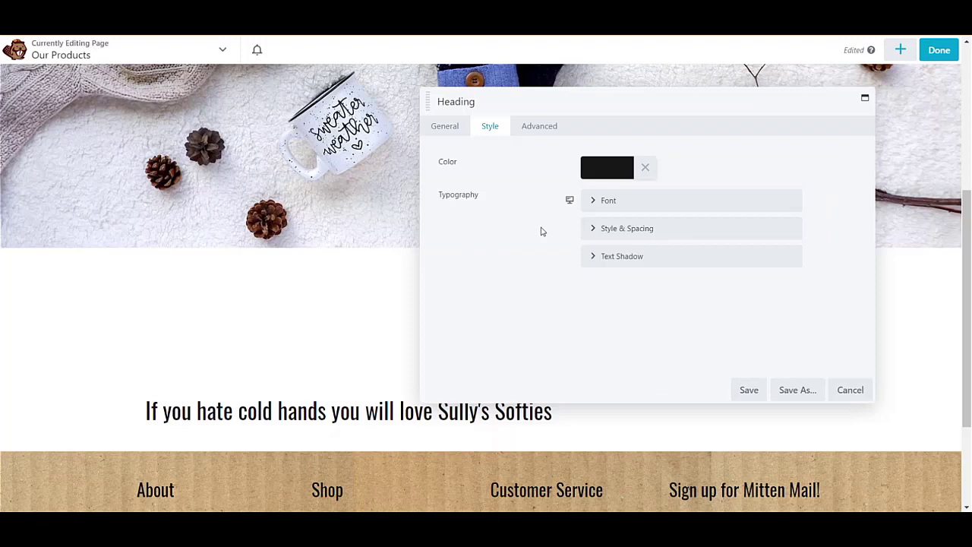
left_click(612, 201)
left_click(610, 242)
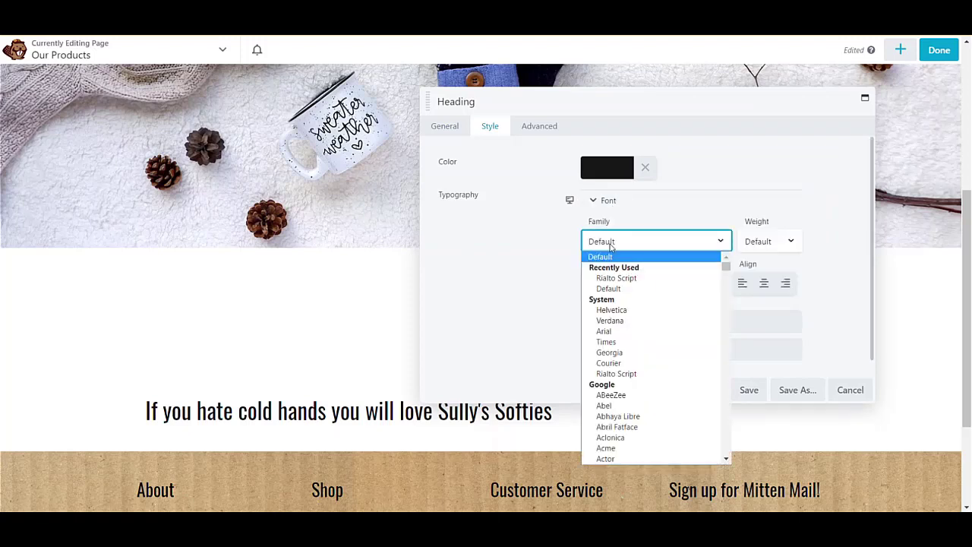
key("Down")
key("Return")
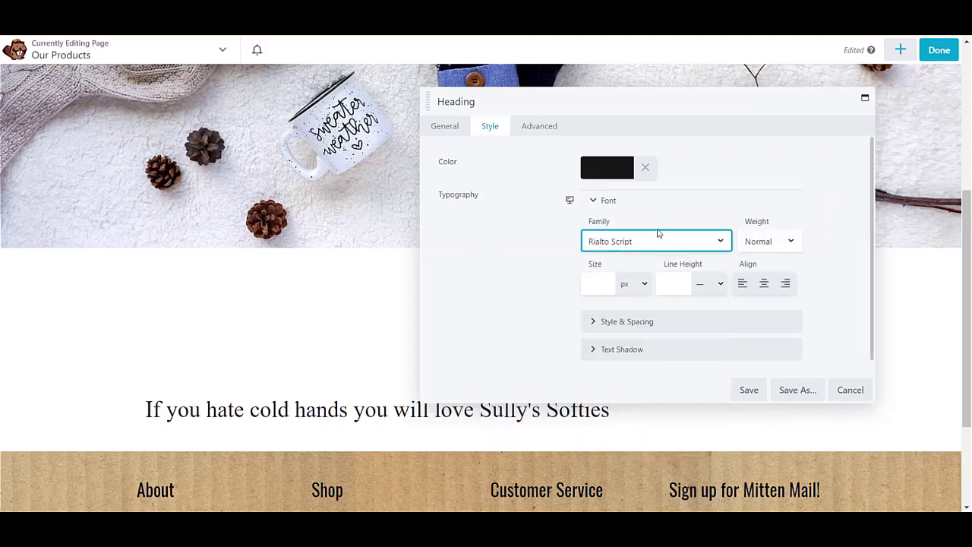
Centre-align and save the heading, and narrow its column so that the text wraps onto two lines
left_click(764, 284)
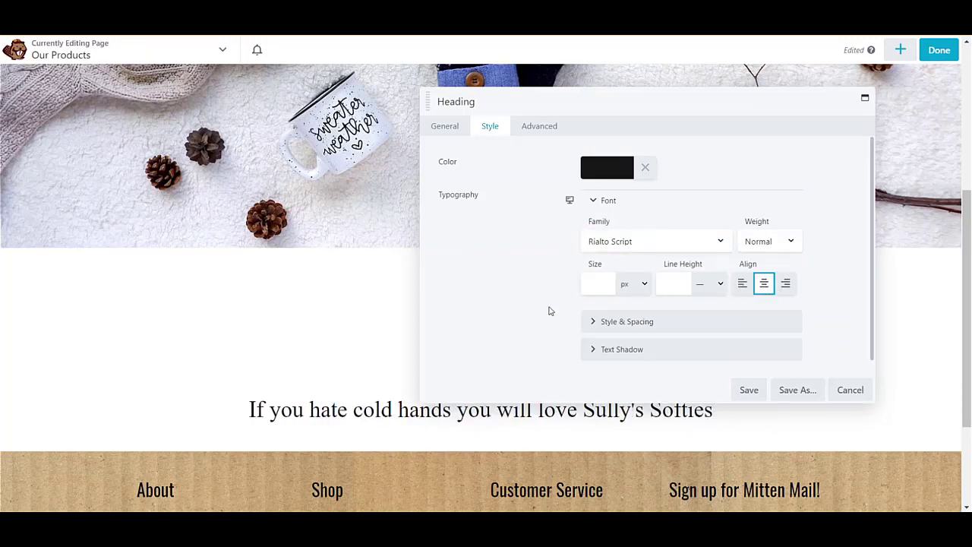
left_click(546, 129)
left_click(749, 389)
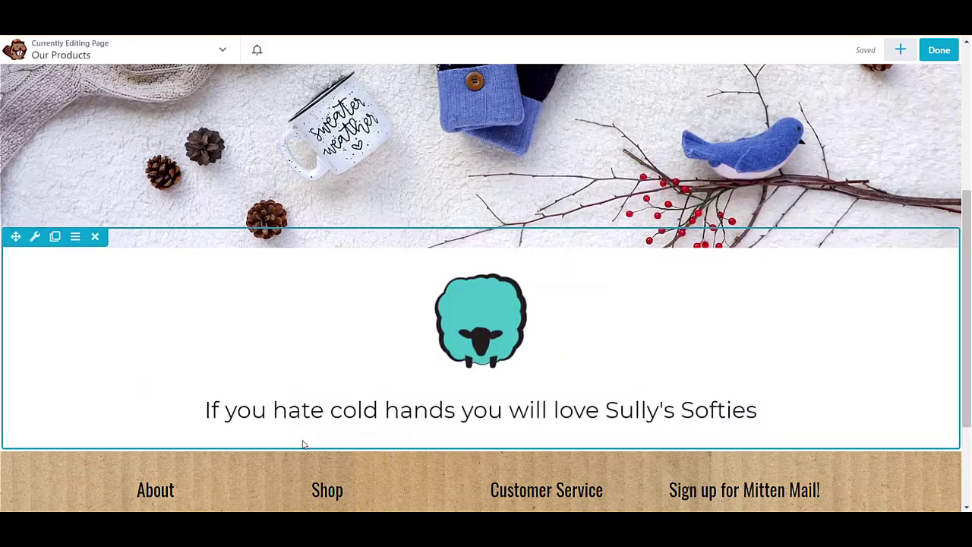
left_click_drag(136, 410, 293, 414)
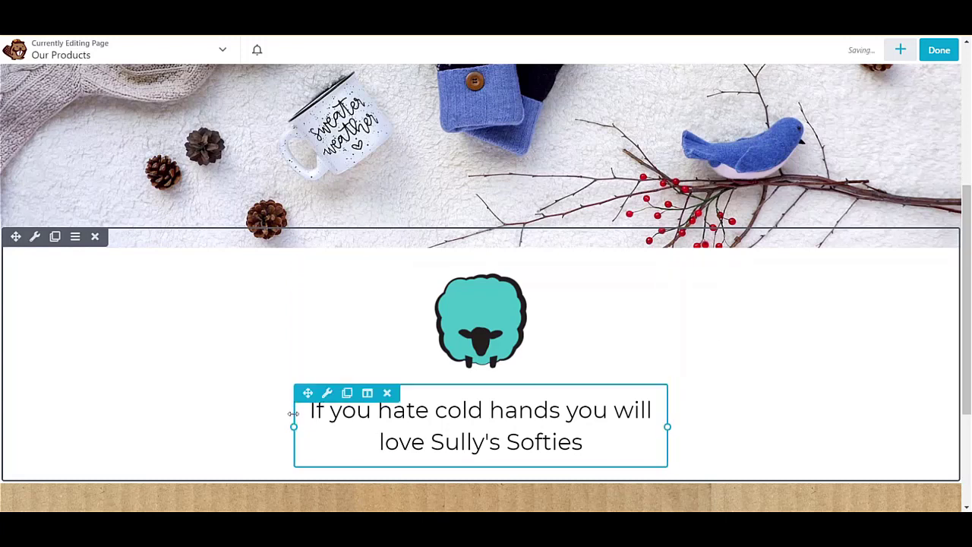
Add and save a Text Editor module beneath the heading with the paragraph beginning "Sully’s Softies premium sweater mittens are some of the world’s warmest mittens."
left_click(901, 49)
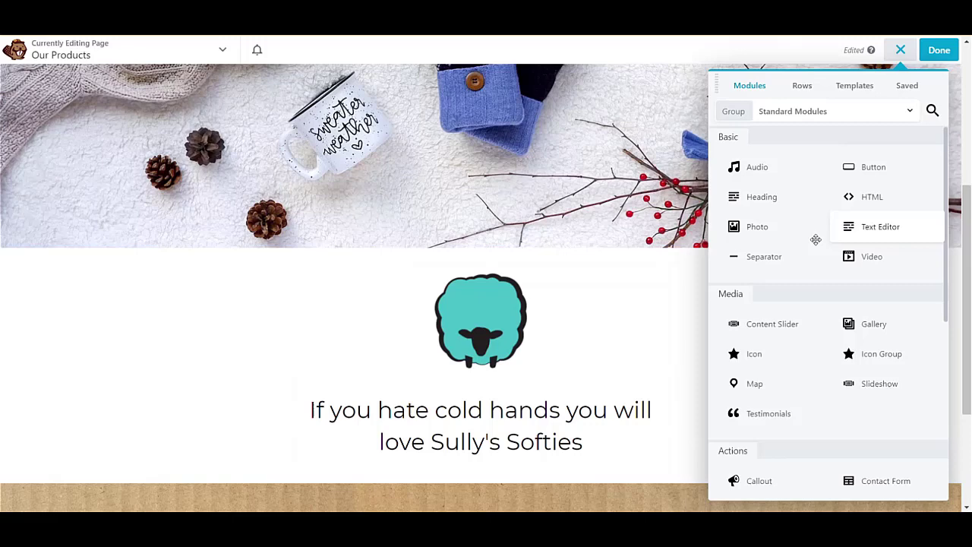
left_click_drag(816, 239, 498, 494)
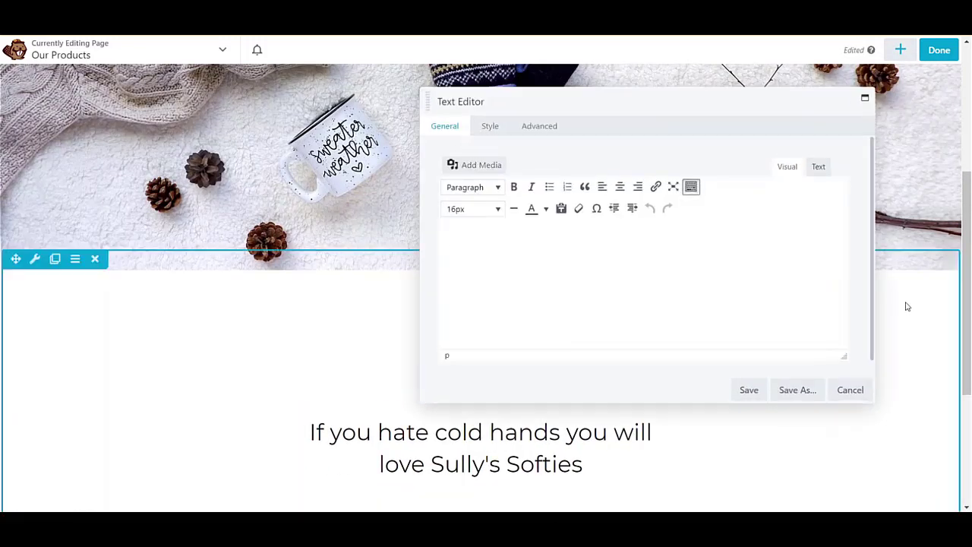
type("Sully’s Softies premium sweater mittens are some of the world’s warmest mittens.  They are made from recycled wool sweaters that are found at thrift stores, estate and garage sales and some are donated by \"friends and fans\" of Sully’s Softies. They are double lined for 3 layers of super-uber warmth.")
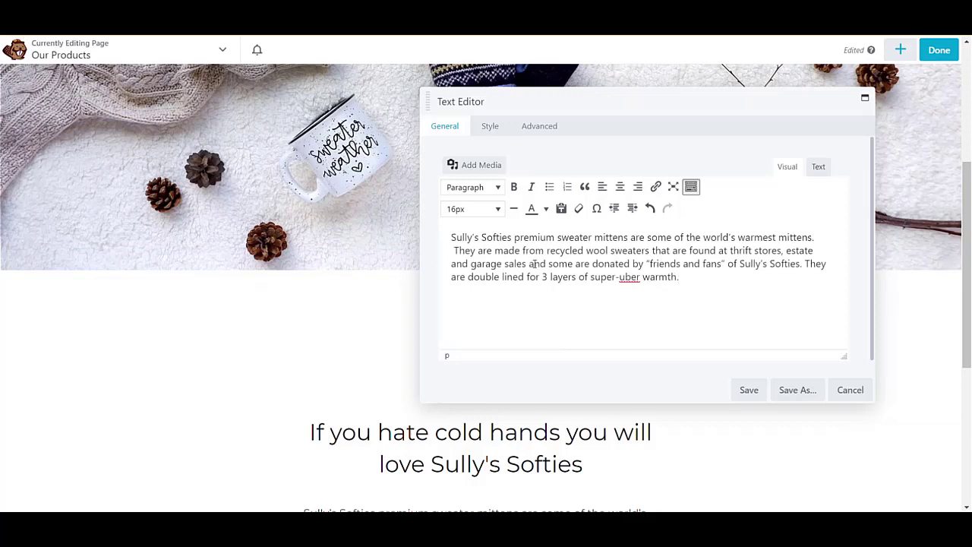
left_click(748, 390)
scroll(619, 372, "down", 2)
scroll(619, 372, "down", 1)
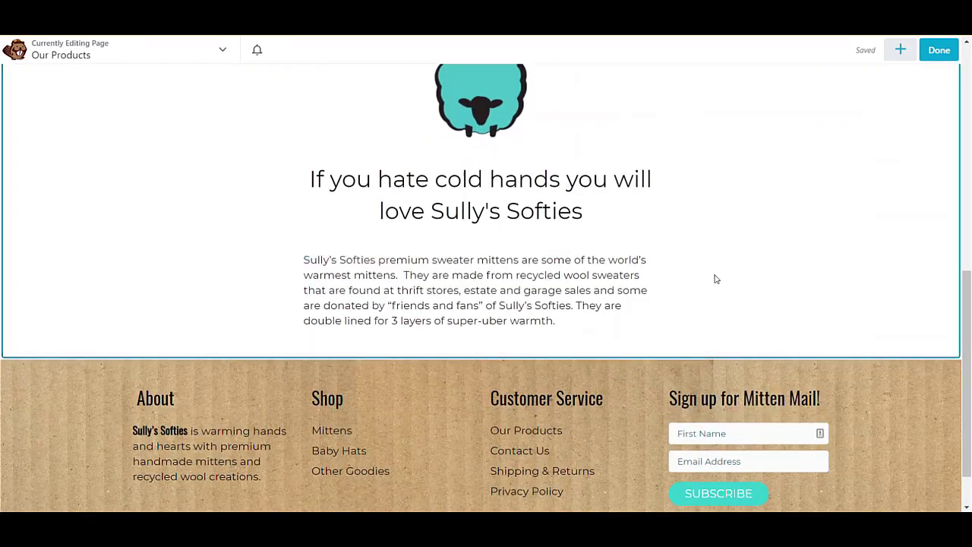
Centre-align the whole paragraph beneath the heading and save the Text Editor module
left_click(509, 287)
key("ctrl+a")
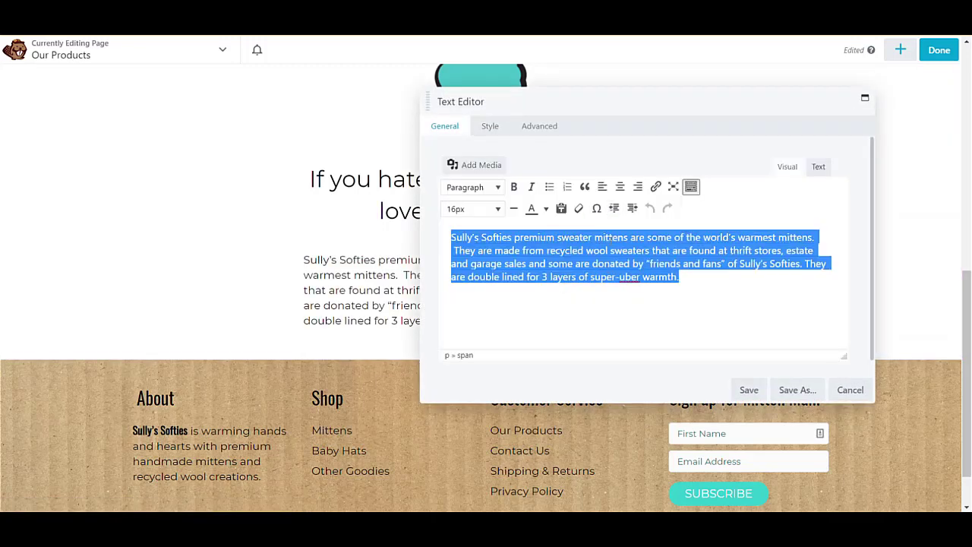
left_click(620, 187)
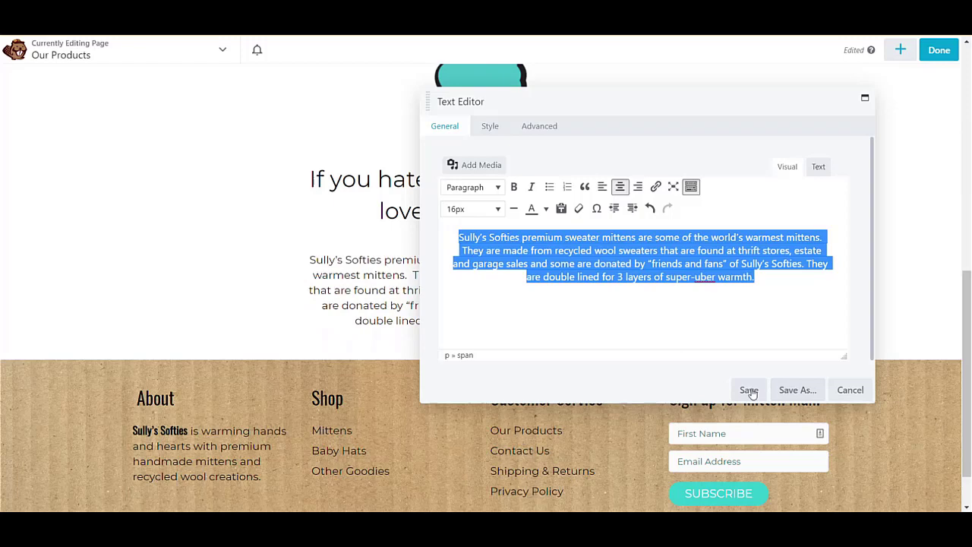
left_click(749, 390)
scroll(805, 183, "up", 1)
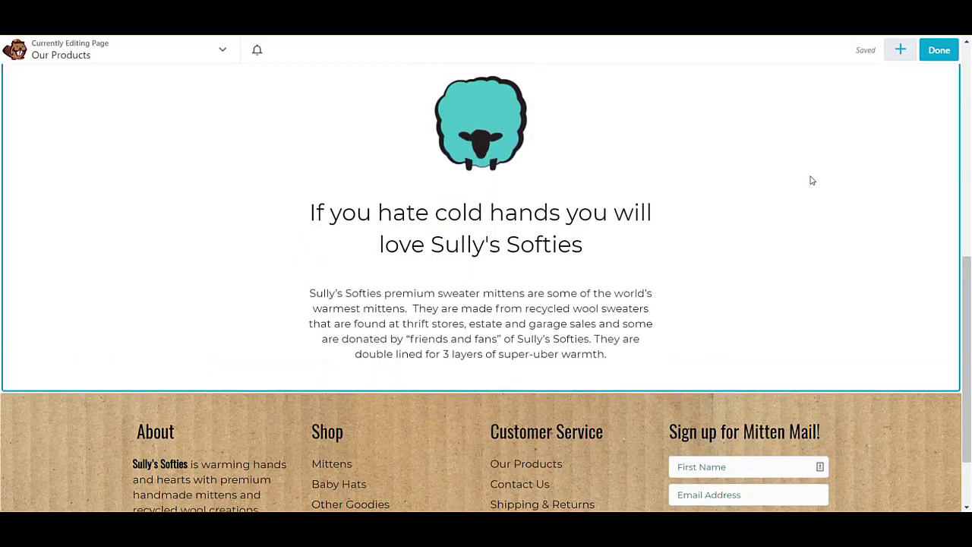
scroll(817, 176, "up", 2)
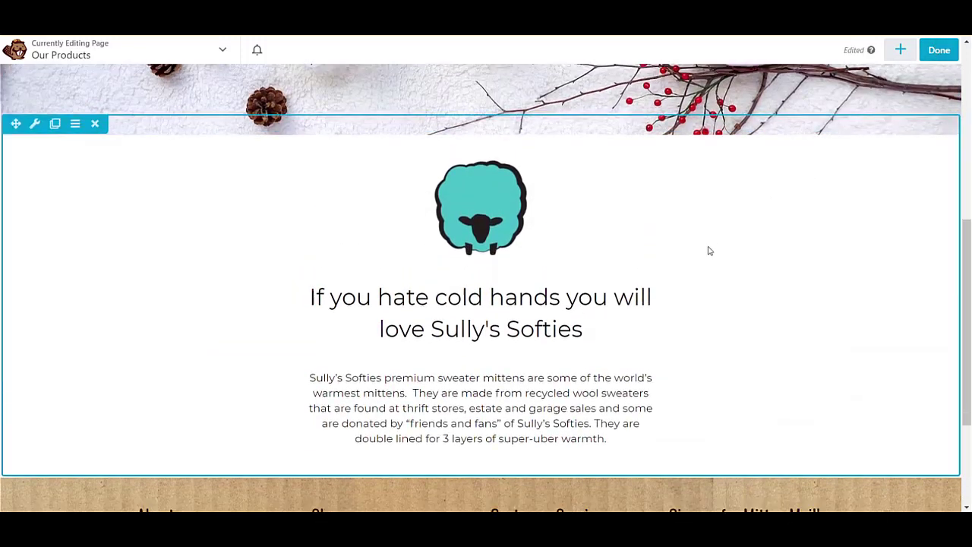
Add a two-column row beneath the intro row, directly above the footer
scroll(708, 250, "down", 4)
left_click(900, 50)
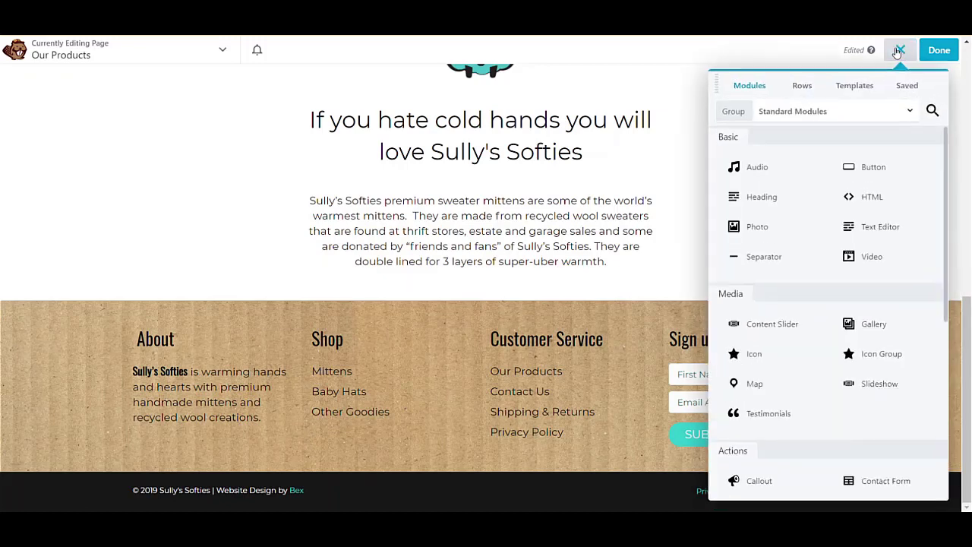
left_click(803, 85)
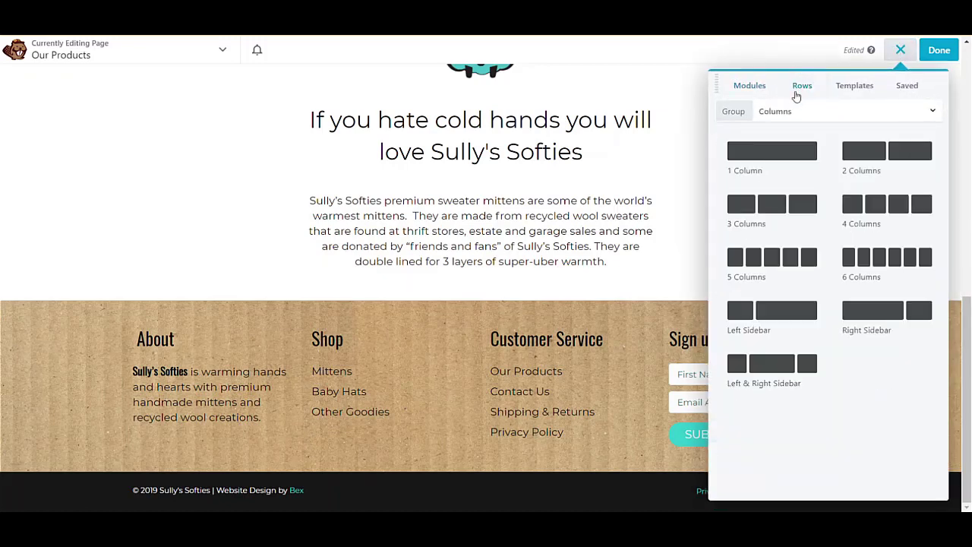
left_click_drag(841, 159, 429, 435)
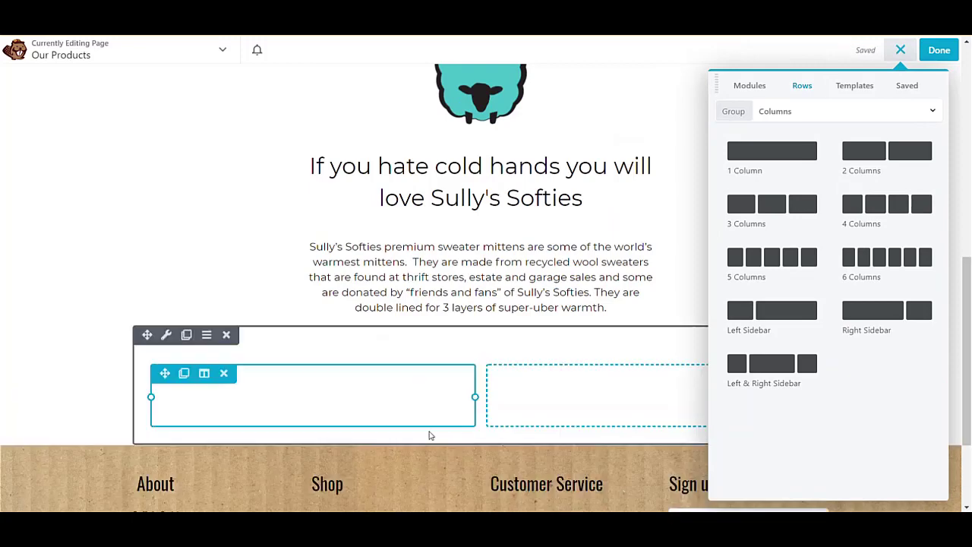
Set the new two-column row's width to Full Width in its row settings
left_click(168, 335)
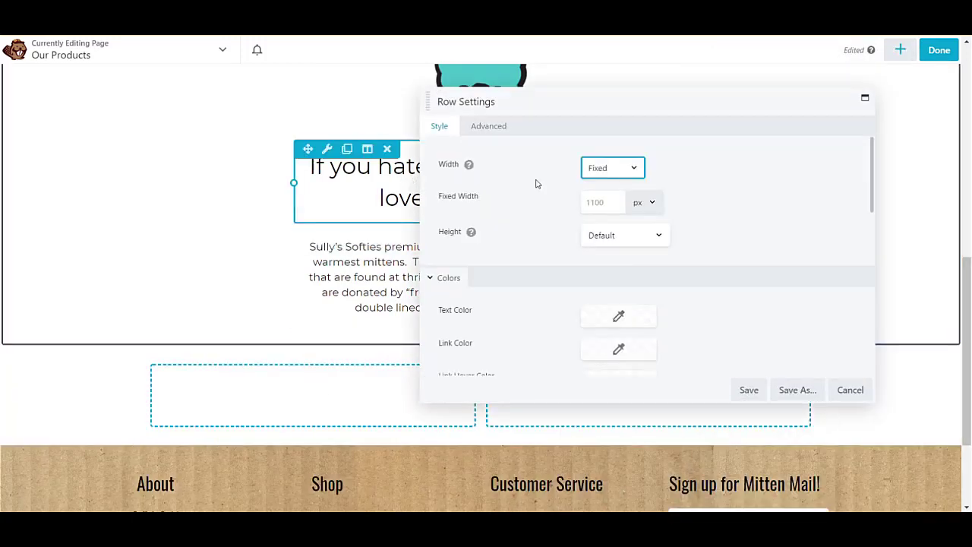
left_click(600, 168)
left_click(600, 193)
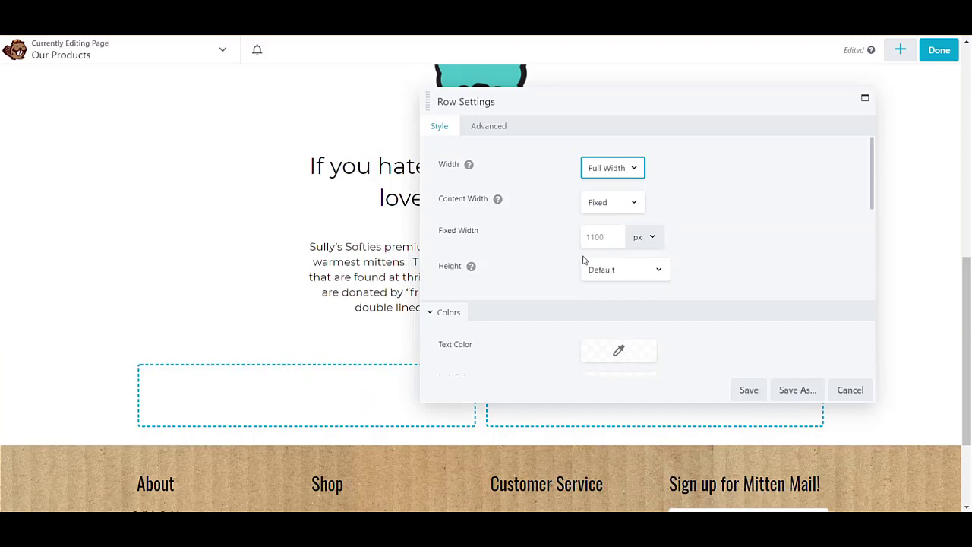
Set the row's background type to Color and its background colour to #efefef
scroll(579, 202, "down", 5)
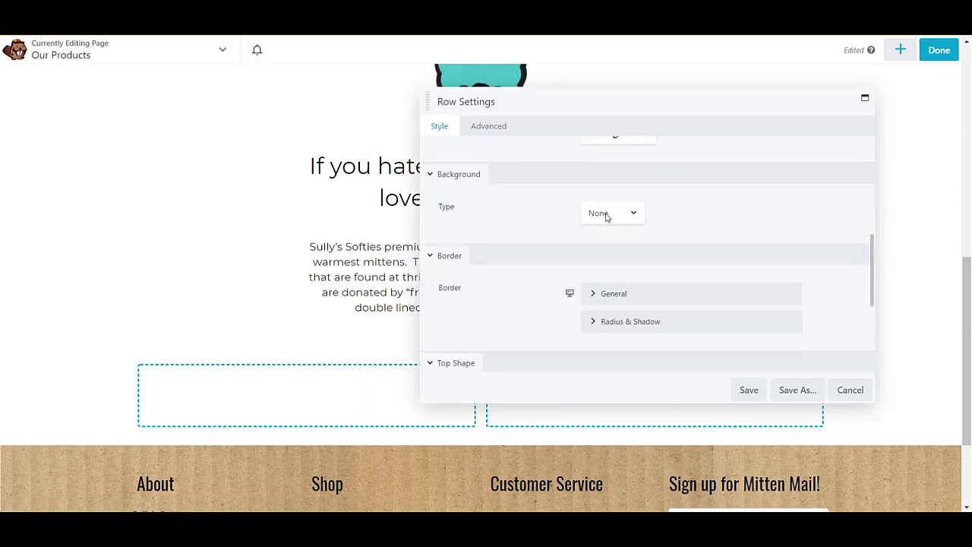
left_click(607, 216)
left_click(597, 240)
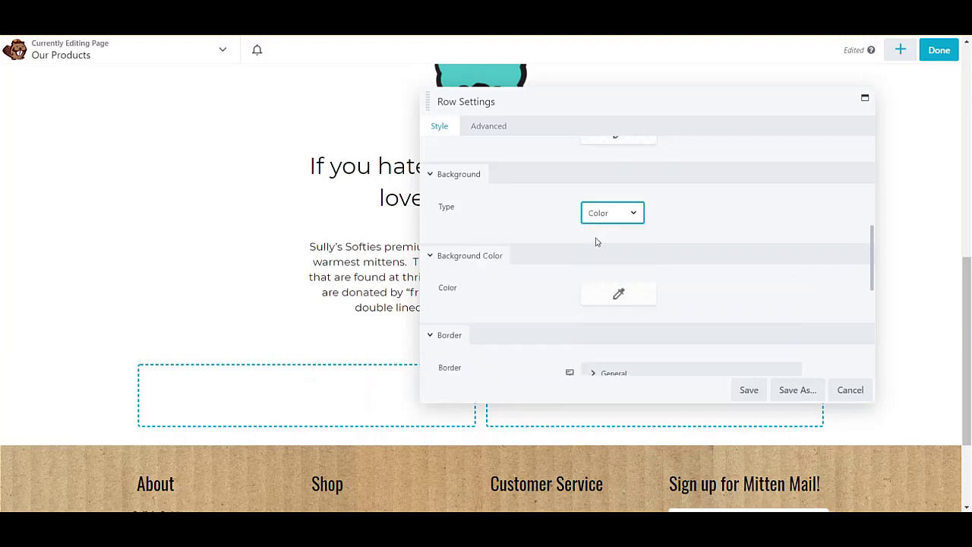
left_click(600, 304)
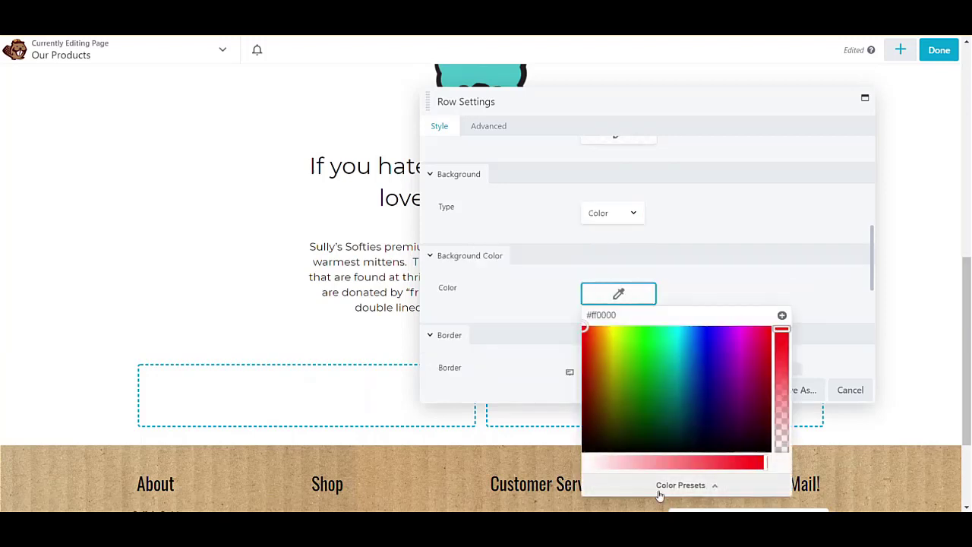
left_click(658, 493)
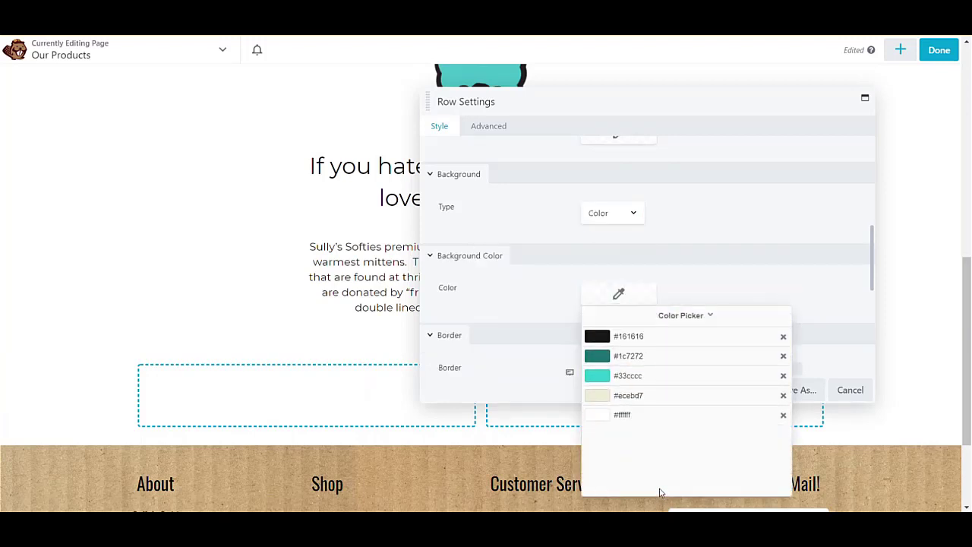
left_click(686, 317)
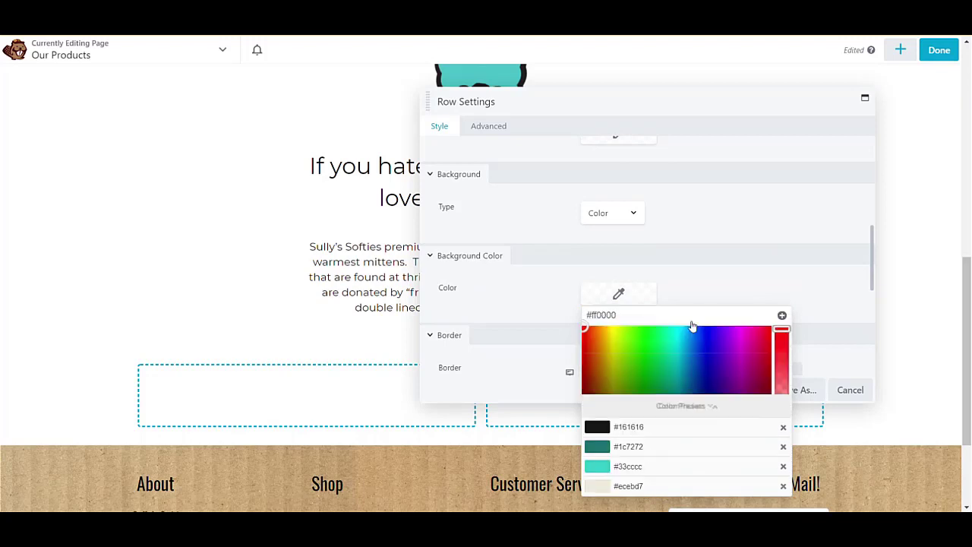
double_click(619, 313)
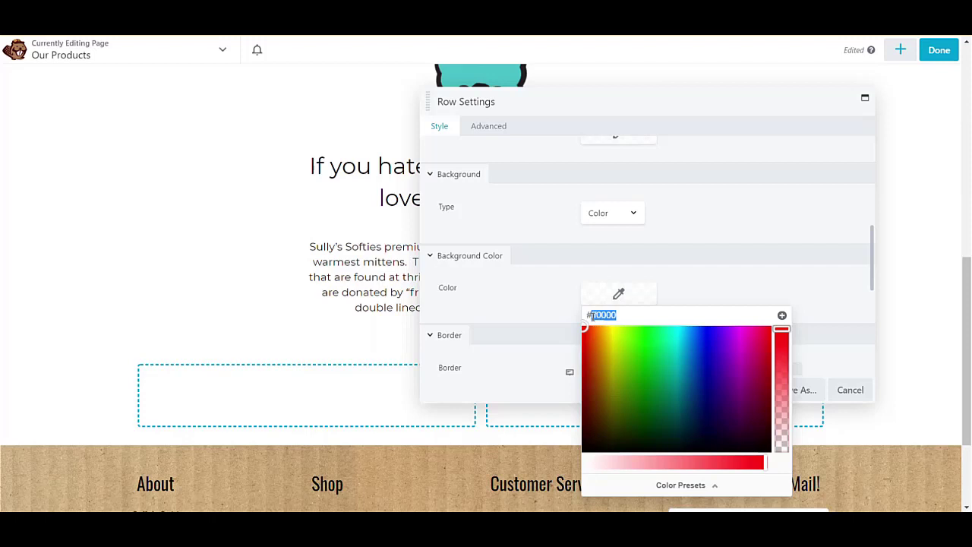
type("efefef")
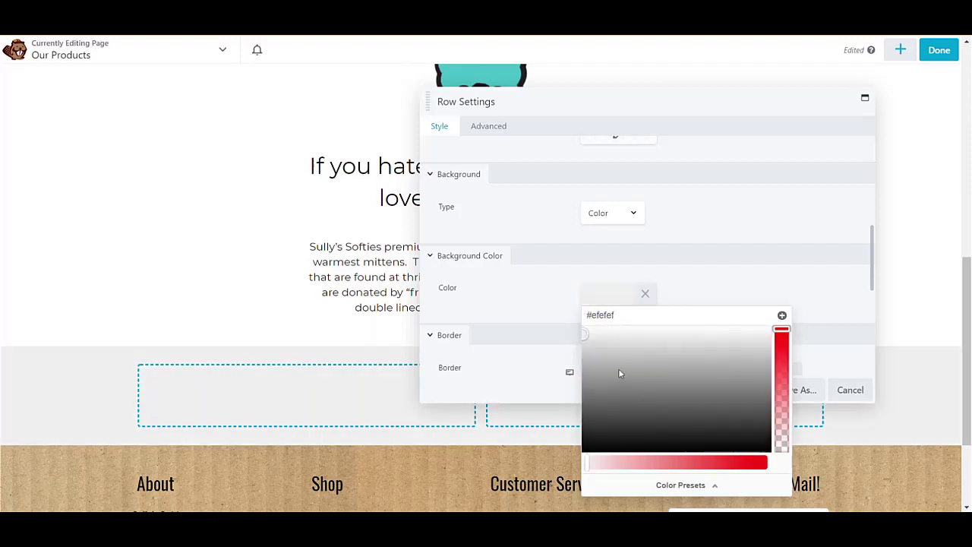
Add the #efefef background colour to the colour presets and save the row settings
left_click(782, 315)
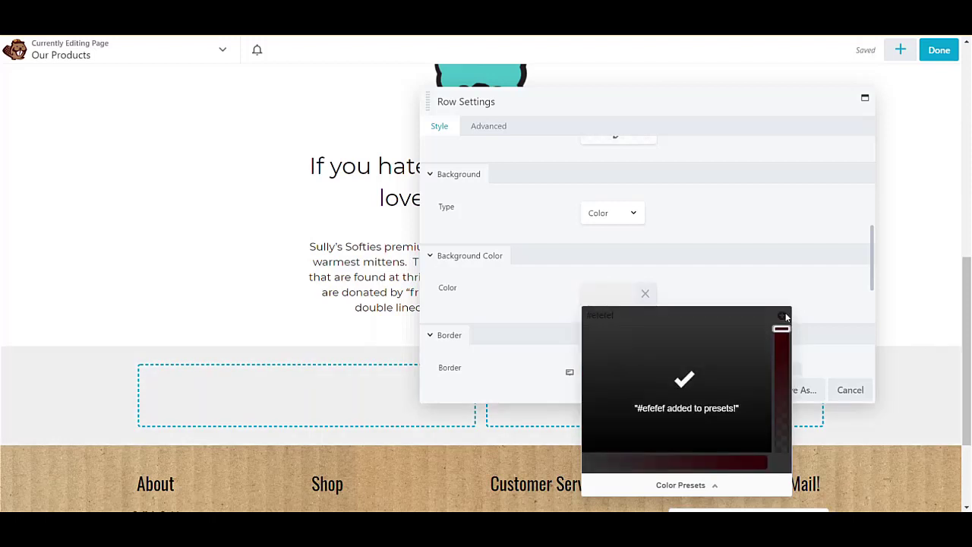
left_click(655, 485)
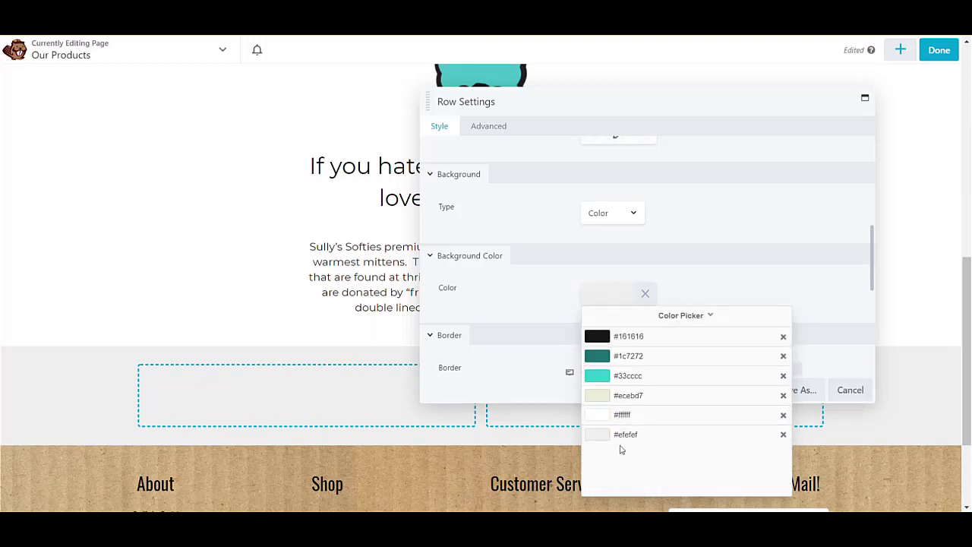
left_click(747, 395)
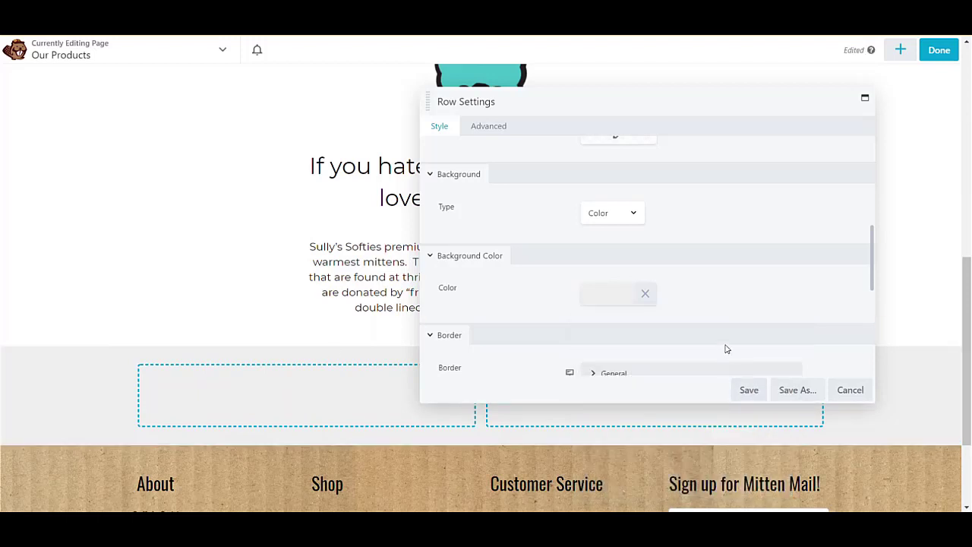
scroll(726, 349, "down", 5)
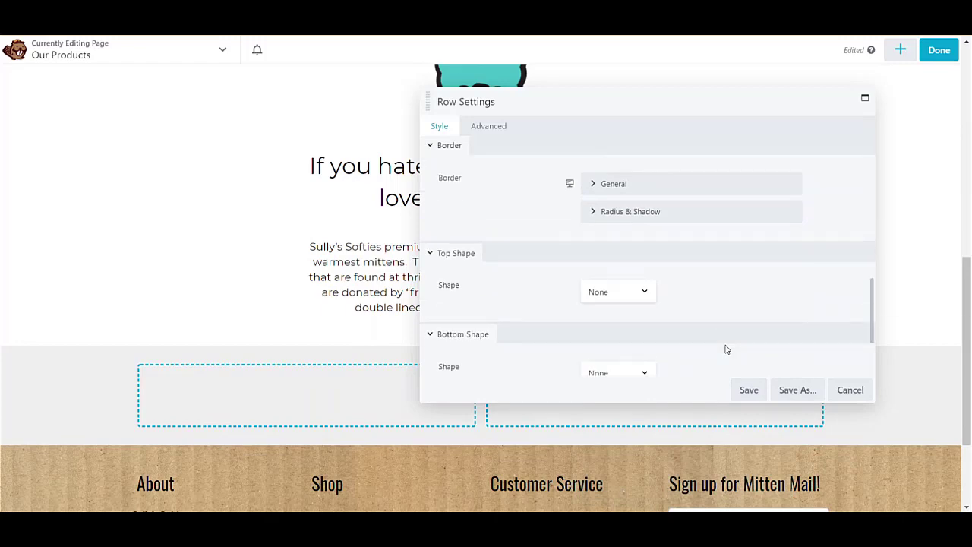
scroll(725, 349, "down", 1)
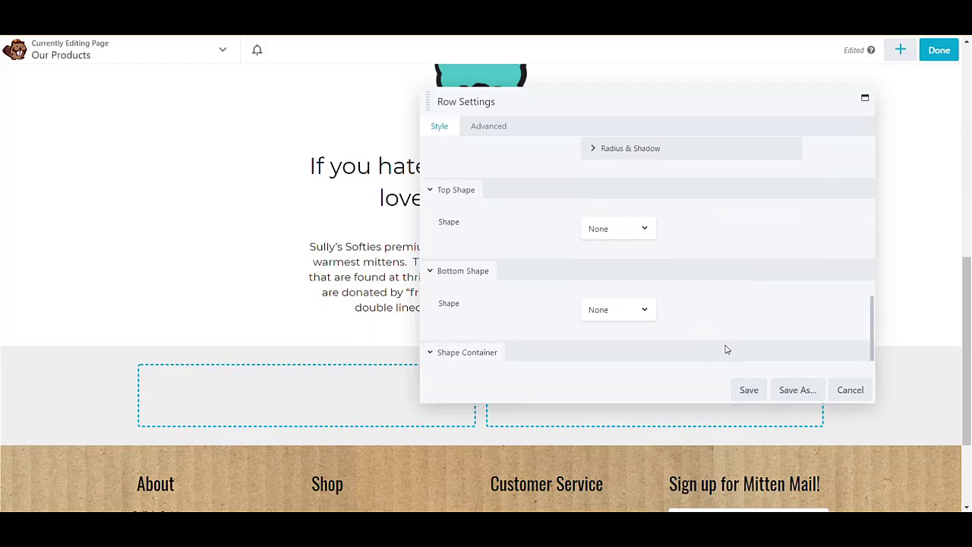
left_click(747, 391)
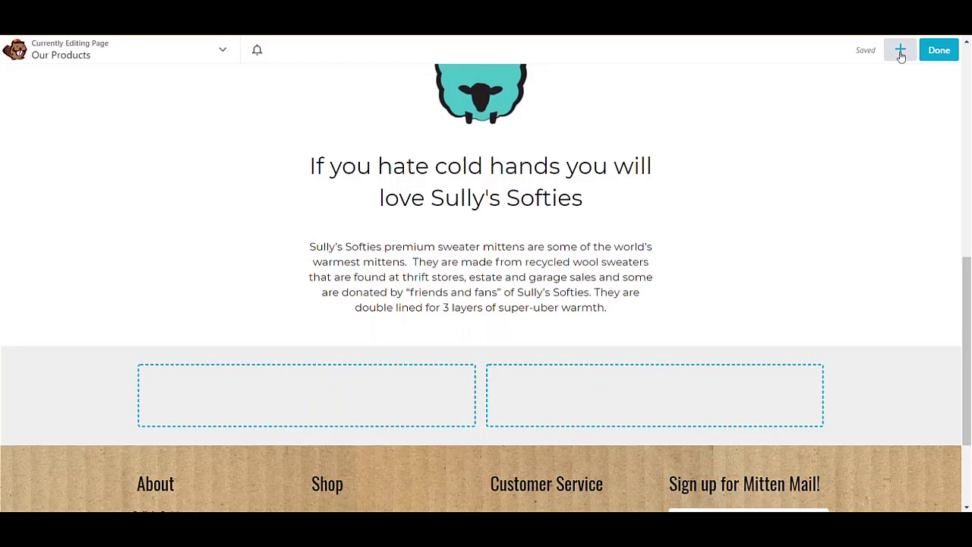
Insert a single column above the two columns in the grey row and place the saved "Mixed Type Heading (centered)" module in it
left_click(899, 50)
left_click_drag(760, 158, 500, 394)
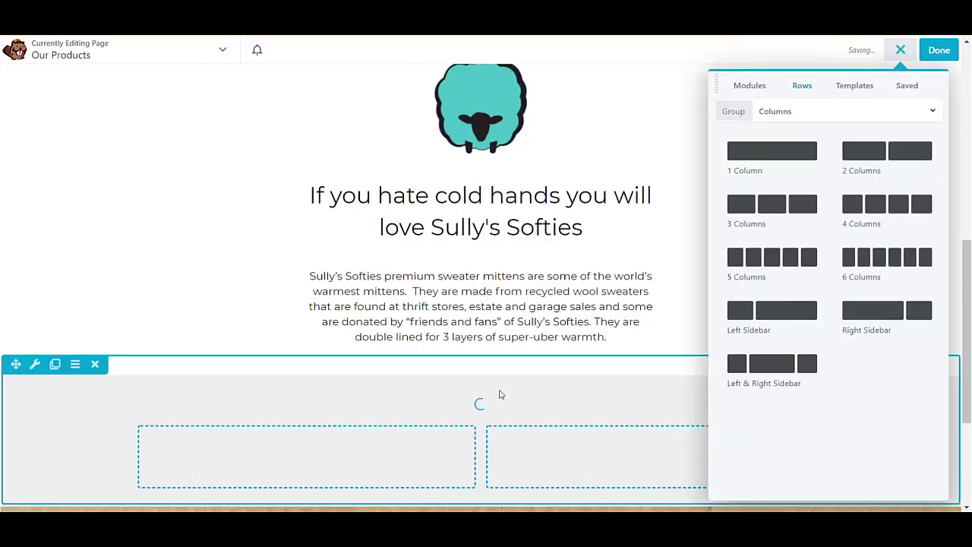
left_click(757, 89)
left_click(917, 90)
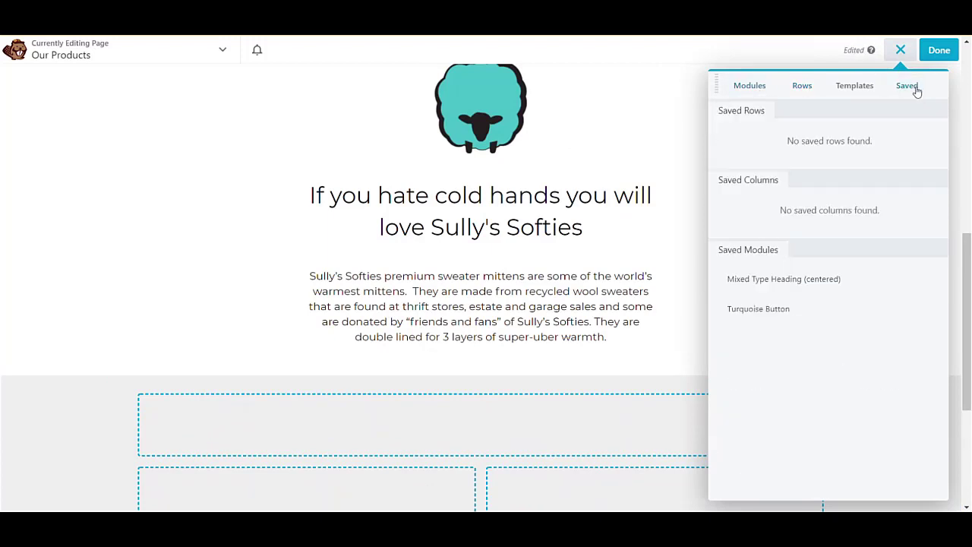
left_click_drag(779, 281, 497, 425)
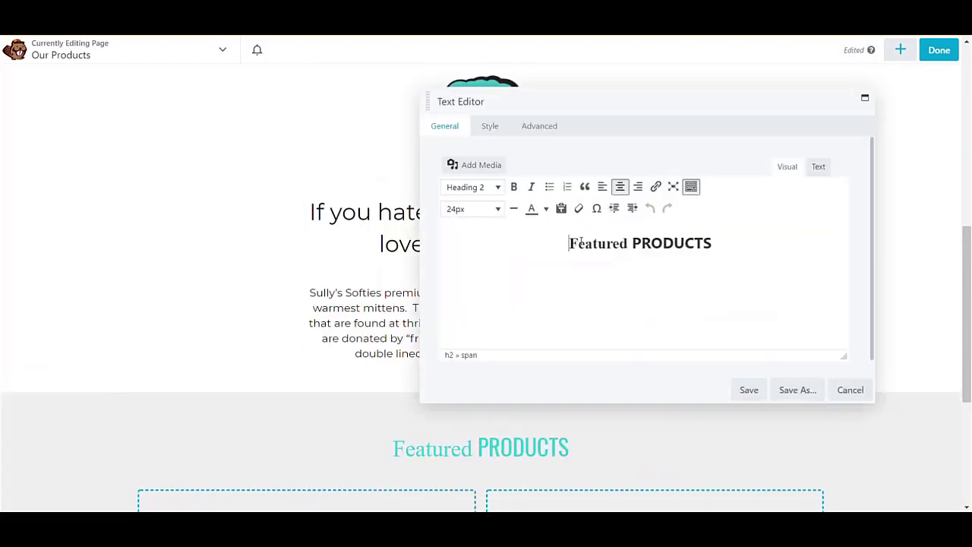
Change the first word of the mixed type heading to "Choosing"
left_click_drag(579, 243, 628, 243)
type("C")
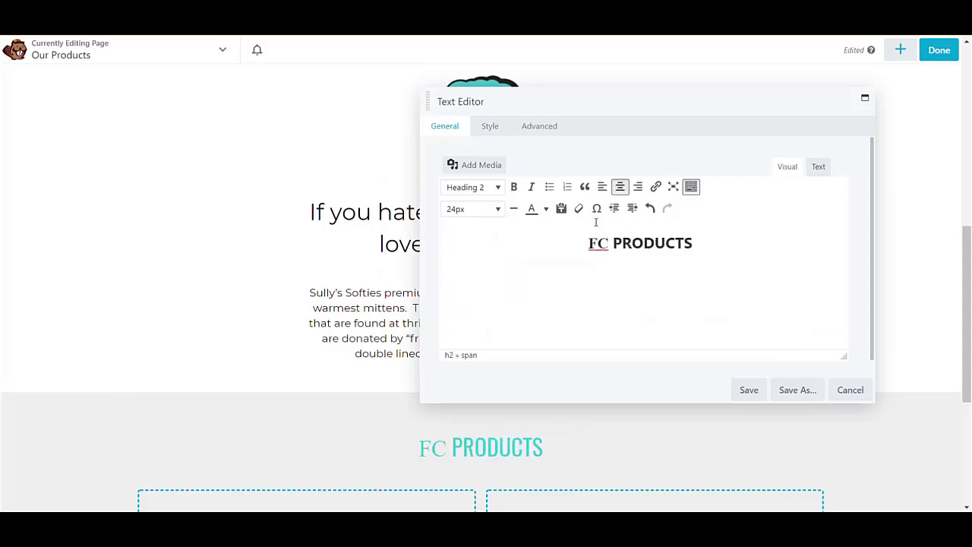
type("hoosing")
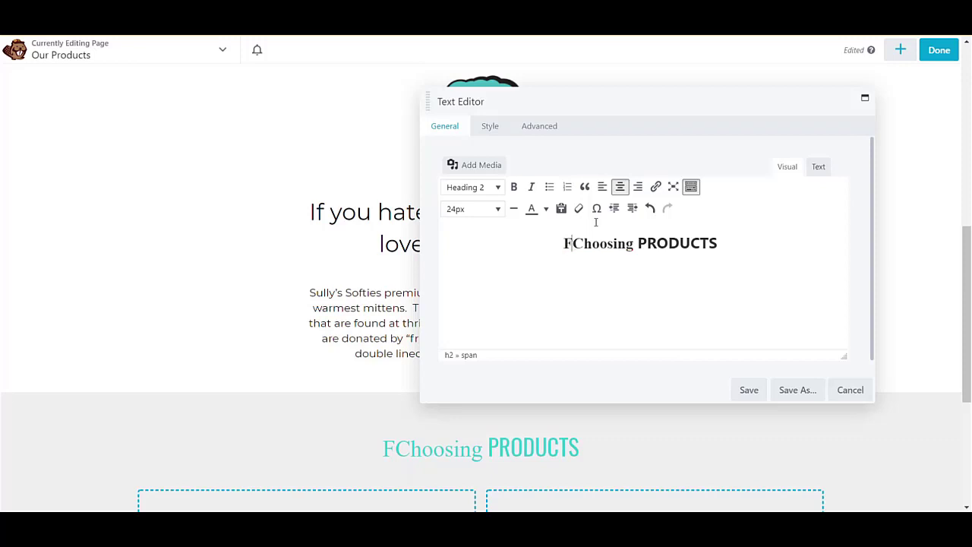
key("BackSpace")
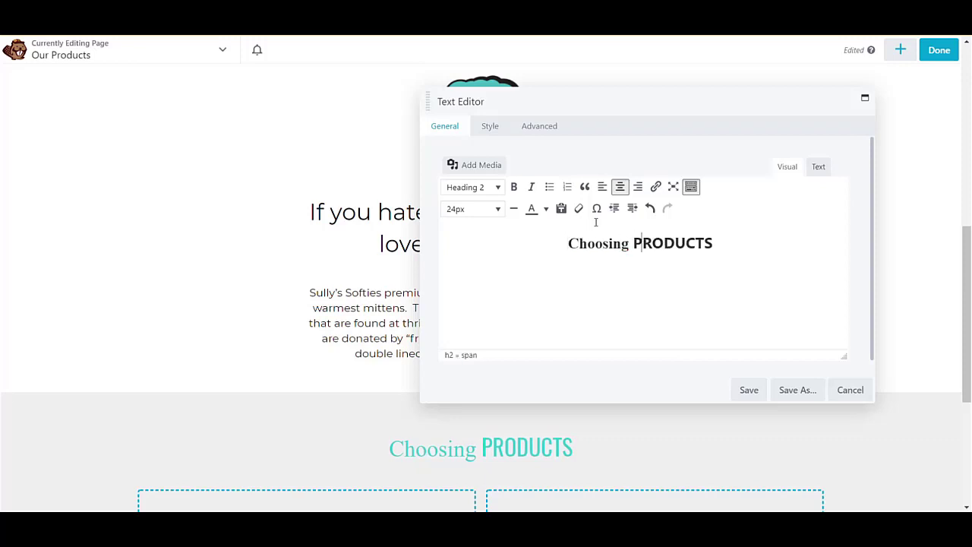
Change the second word of the heading to "SWEATERS" and save the module
type("S")
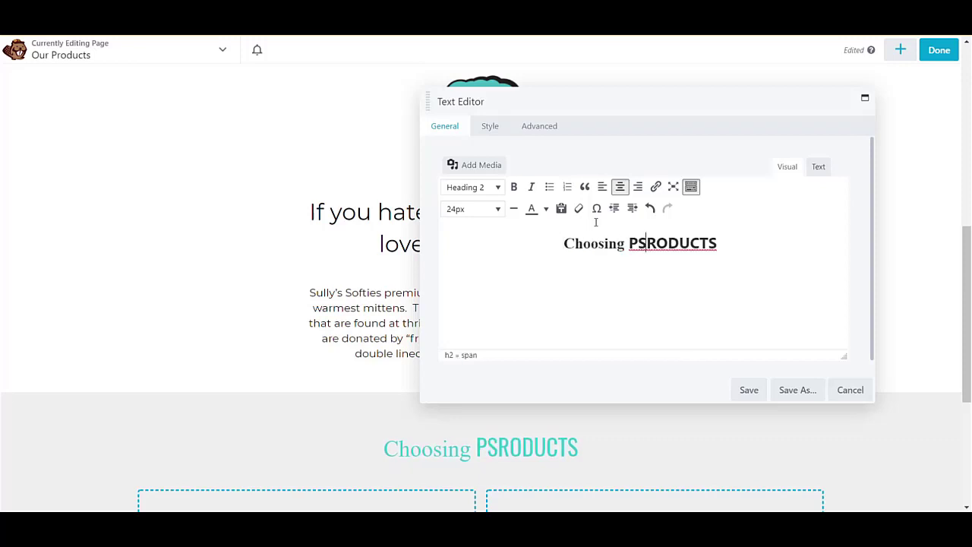
type("WES")
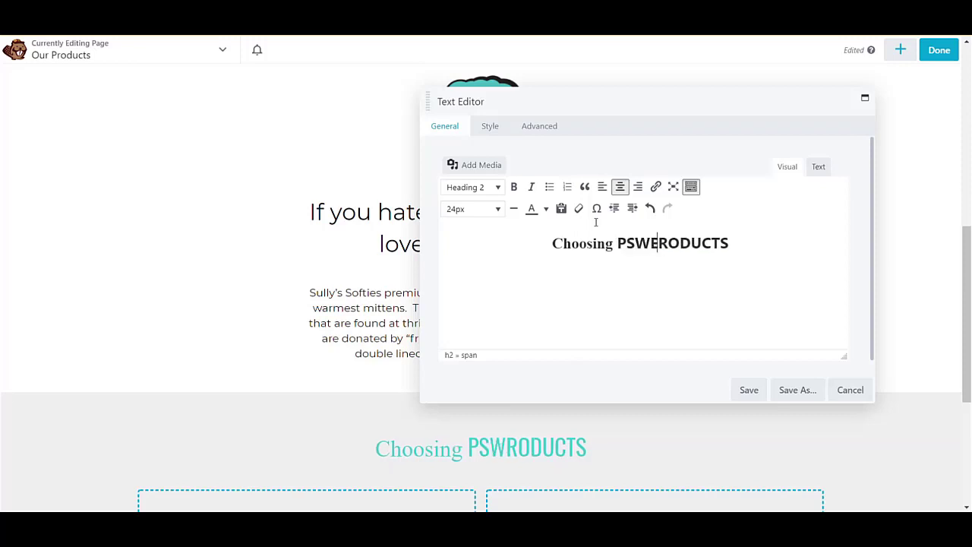
key("BackSpace")
type("ATER")
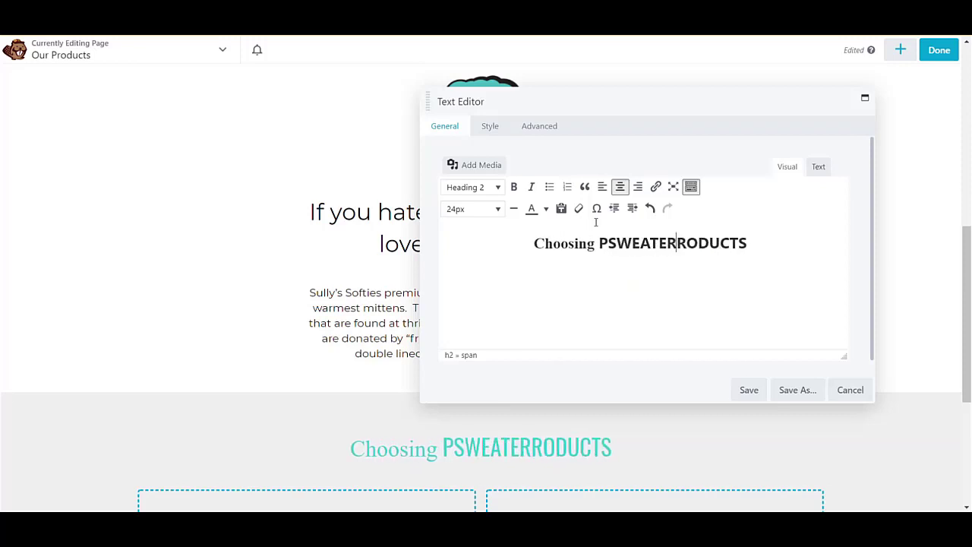
key("Delete")
key("Delete")
key("Delete")
key("Delete")
key("Delete")
key("Delete")
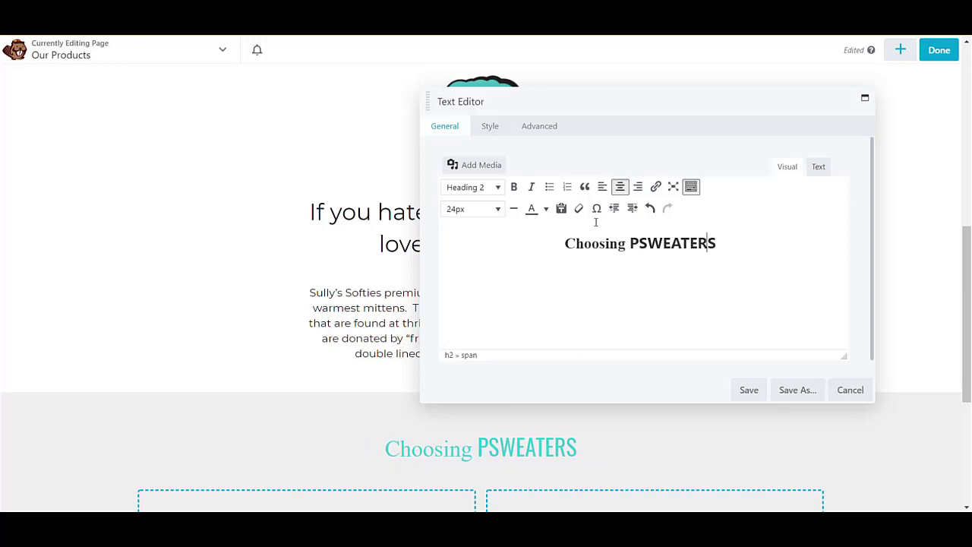
key("Left")
key("BackSpace")
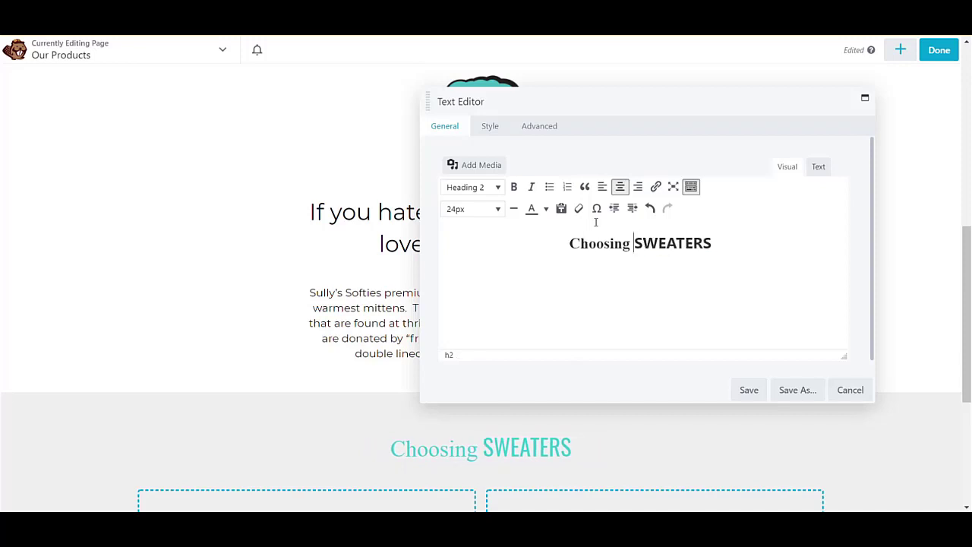
left_click(749, 393)
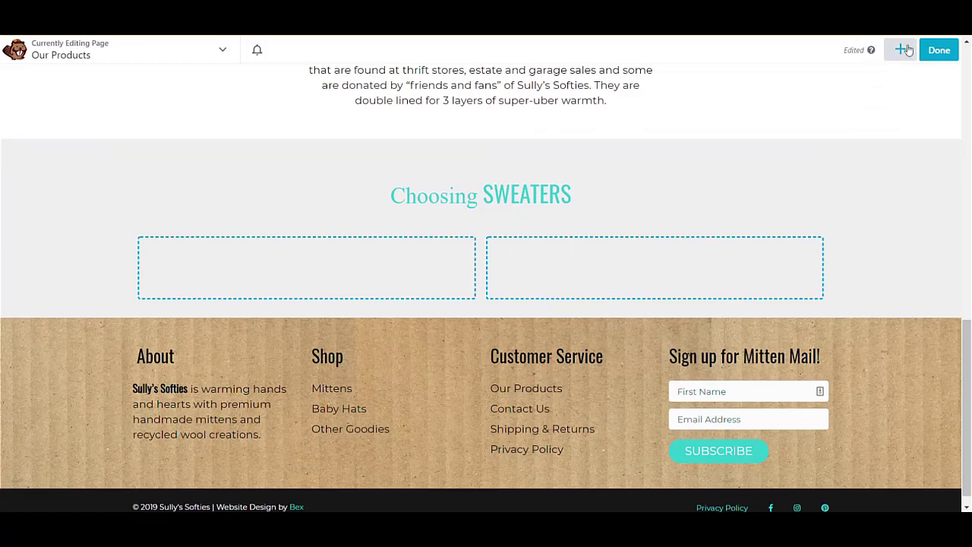
Add a Text Editor module to the left column beneath the heading with the text beginning "Repurposing is important to me."
left_click(900, 50)
left_click(750, 85)
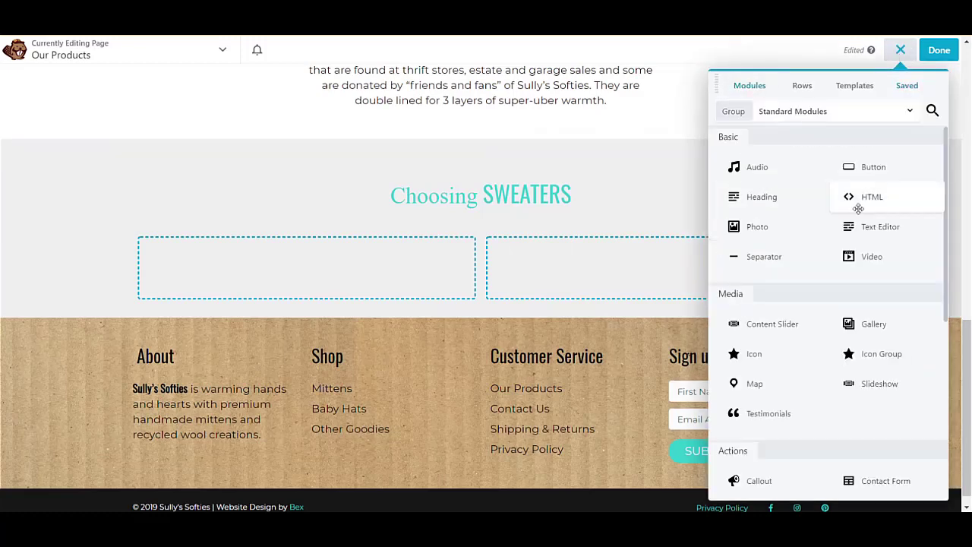
left_click_drag(866, 223, 344, 311)
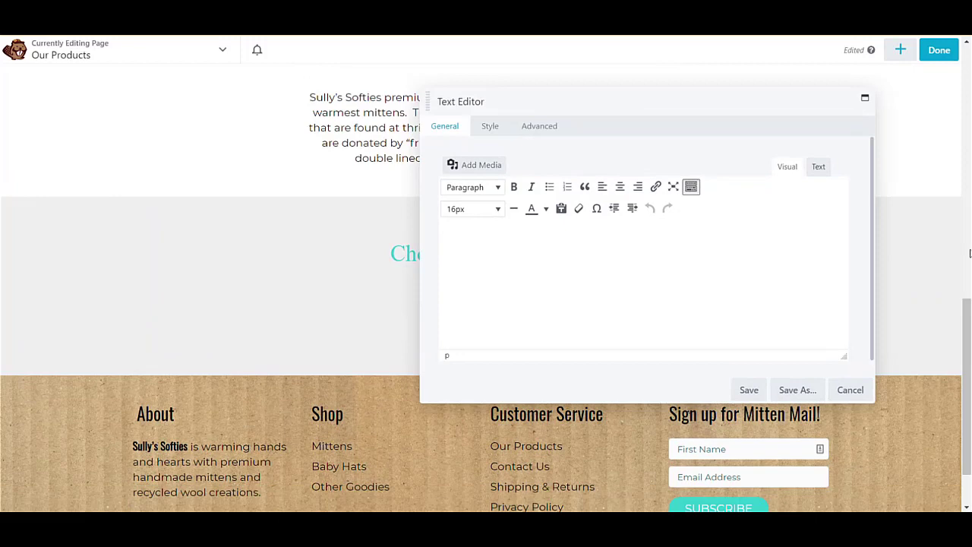
type("Repurposing is important to me.  As I walk through thrift stores and see the rows and rows of donated items, and realize there are even more items filling our landfills, it makes me sad.  Repurposing is one way I can make a difference.  Not only do I use recycled sweaters, but I do my best to re-use buttons, suede and leather for my creations.  And though the linings are not recycled, most of the fleece used is remnants from fabric stores to keep waste to a minimum.")
Remove the paragraph break before "difference" and the extra space before "Not only do I use"
left_click(709, 266)
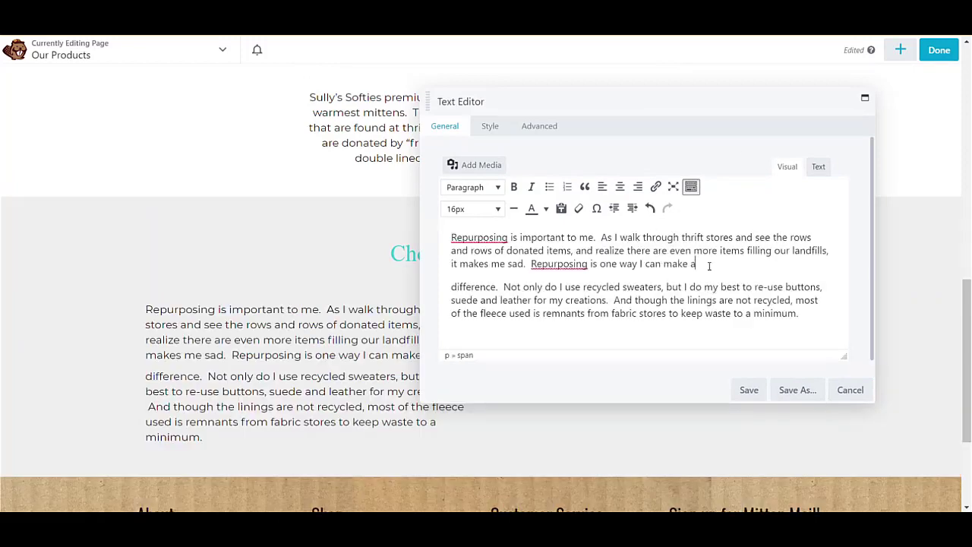
key("Delete")
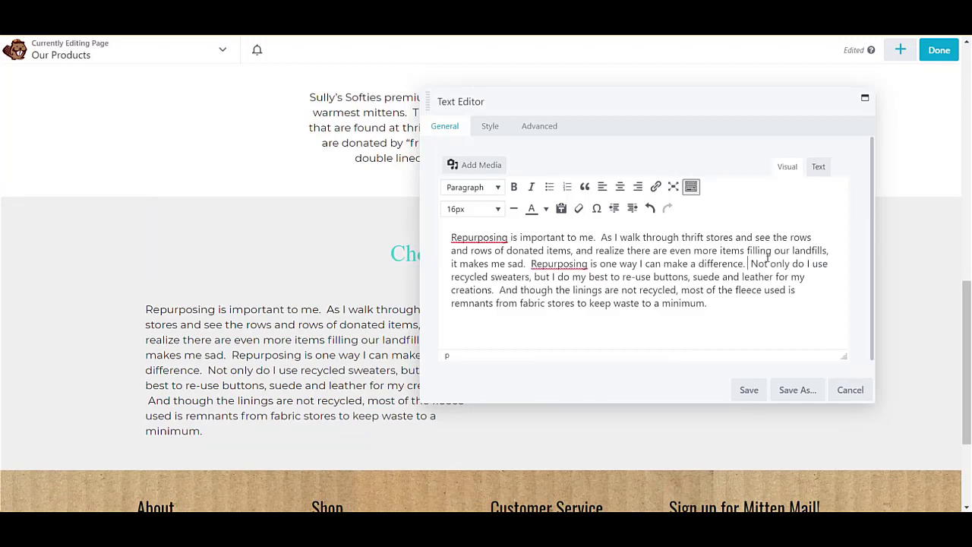
key("Delete")
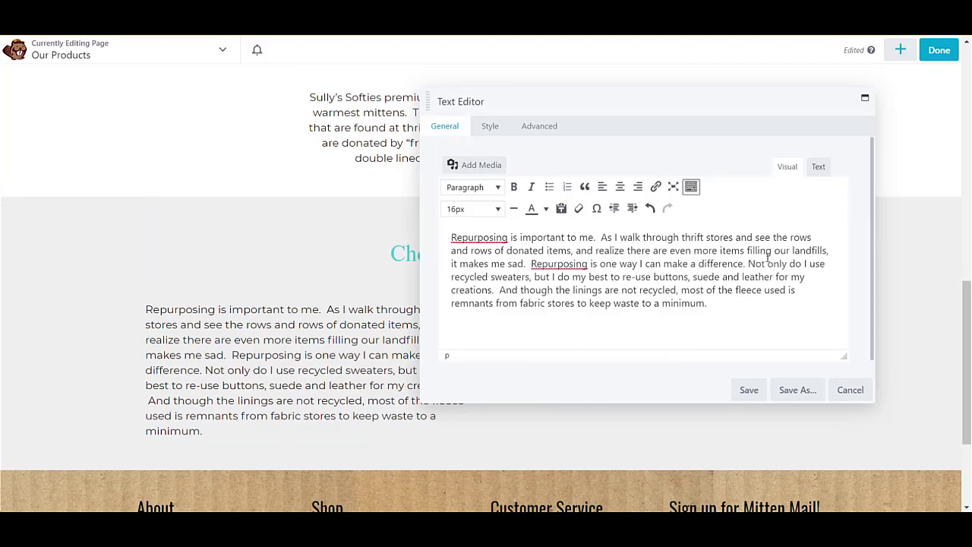
Save the left-column text module and add a Photo module beneath it using sweaters-in-thrift-store.jpeg
left_click(749, 390)
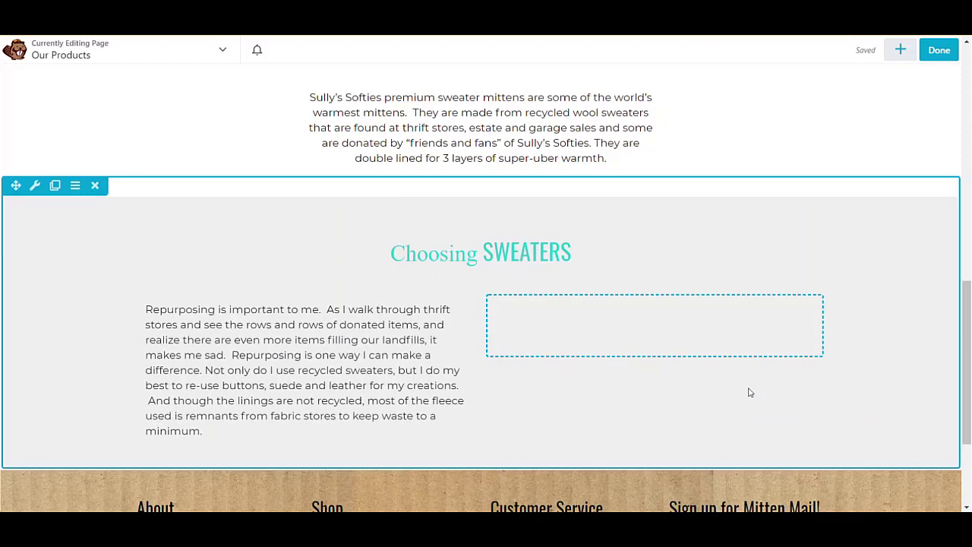
left_click(900, 50)
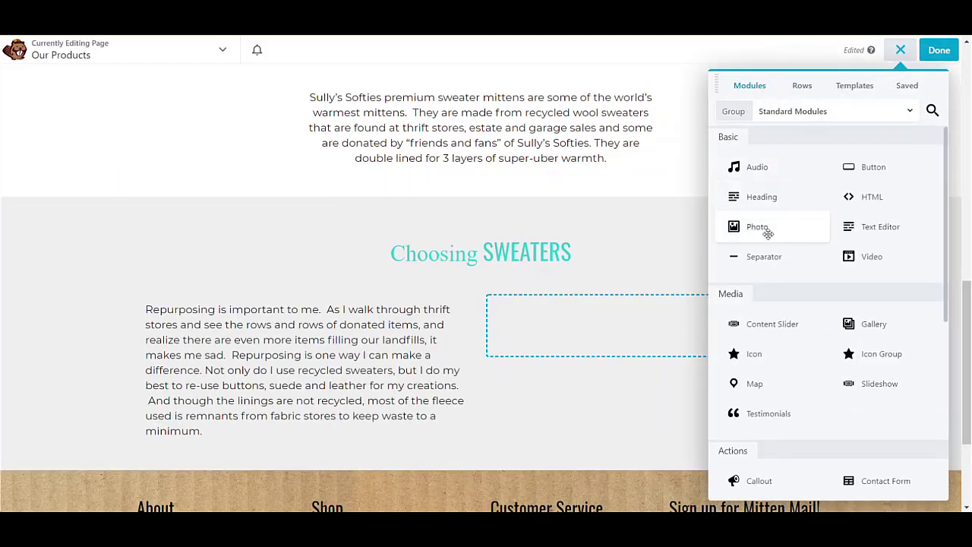
left_click_drag(764, 230, 311, 342)
left_click(622, 203)
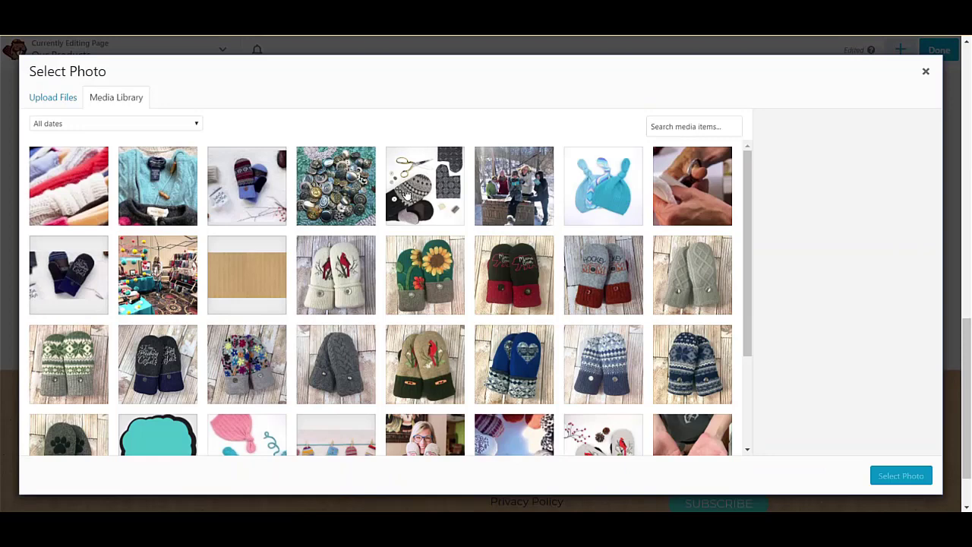
left_click(143, 186)
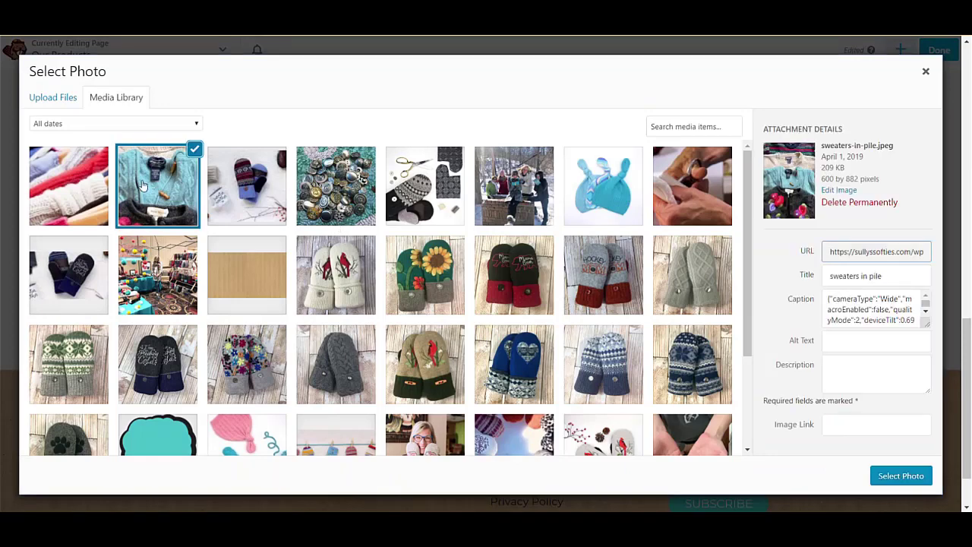
left_click(63, 196)
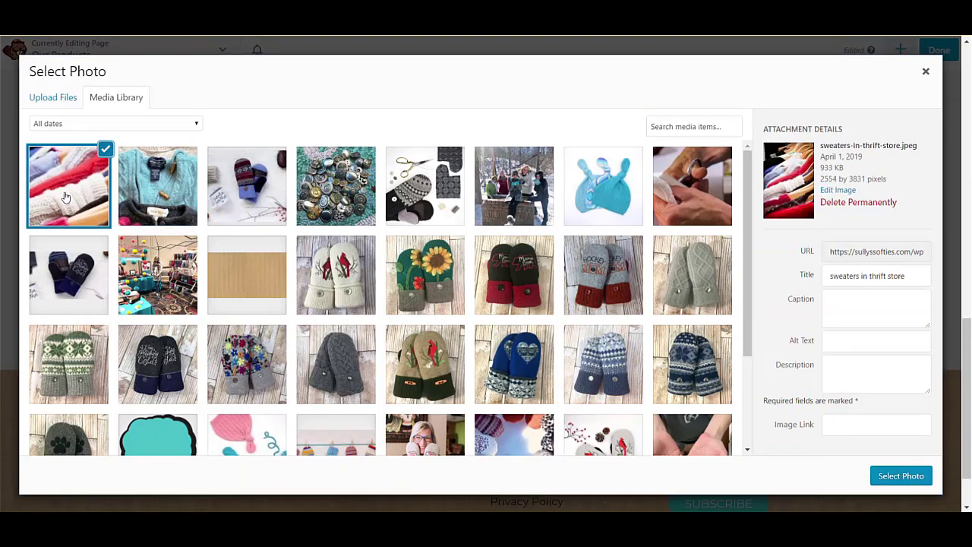
left_click(902, 475)
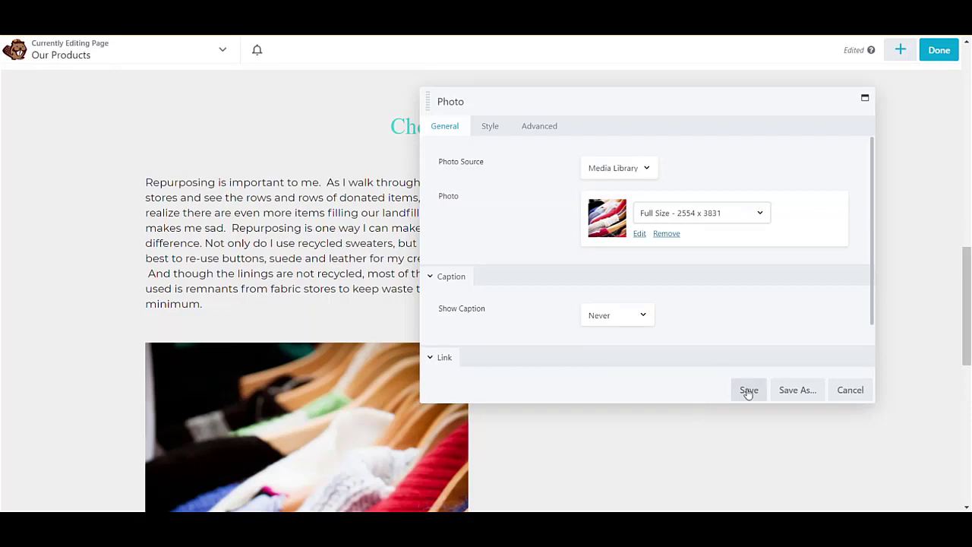
Set the thrift store photo's size to Large - 683 x 1024, crop it to Square, and save the module
left_click(651, 216)
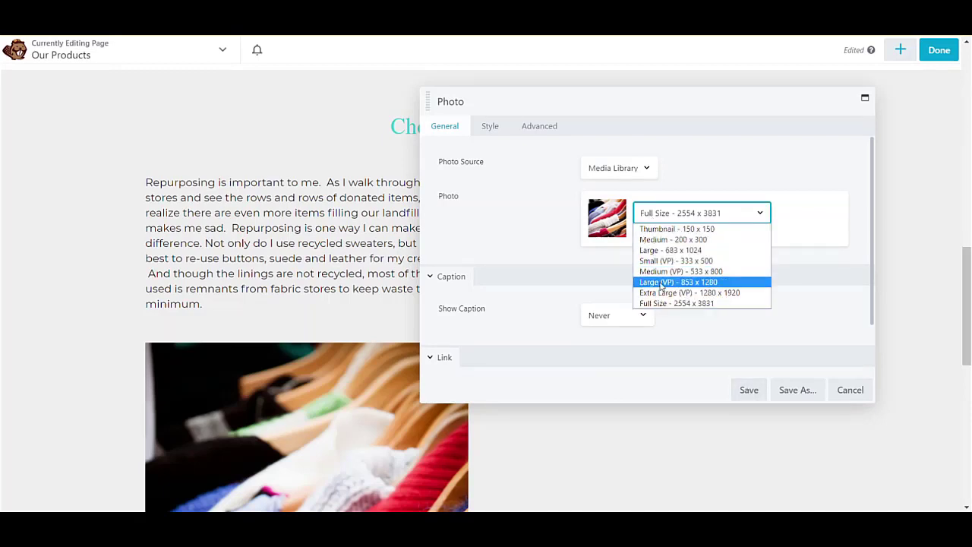
left_click(656, 251)
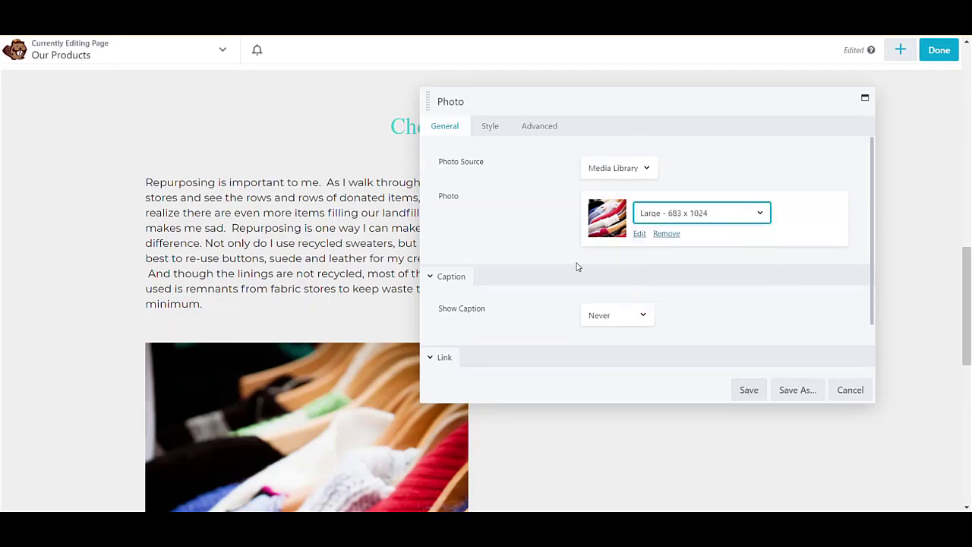
scroll(586, 312, "down", 1)
left_click(491, 126)
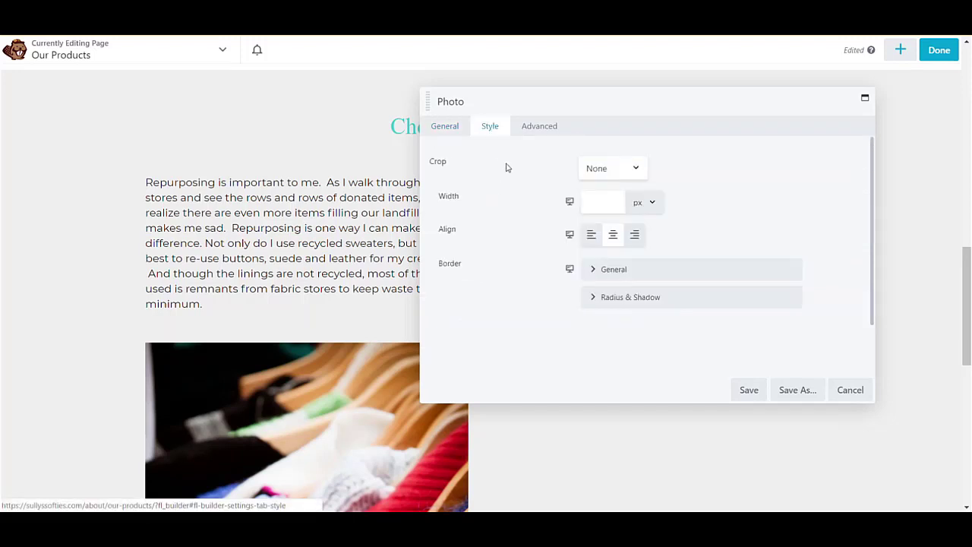
left_click(613, 168)
scroll(369, 243, "down", 8)
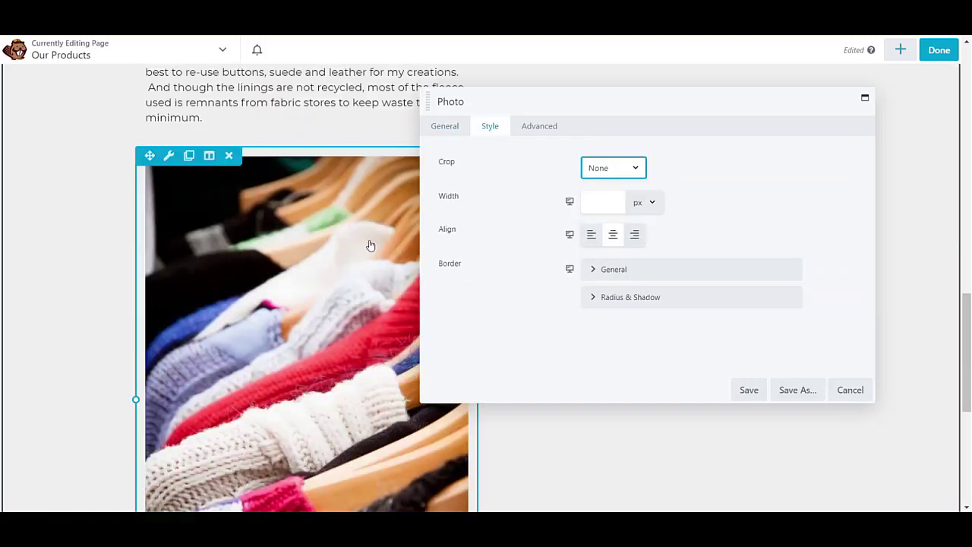
left_click(616, 175)
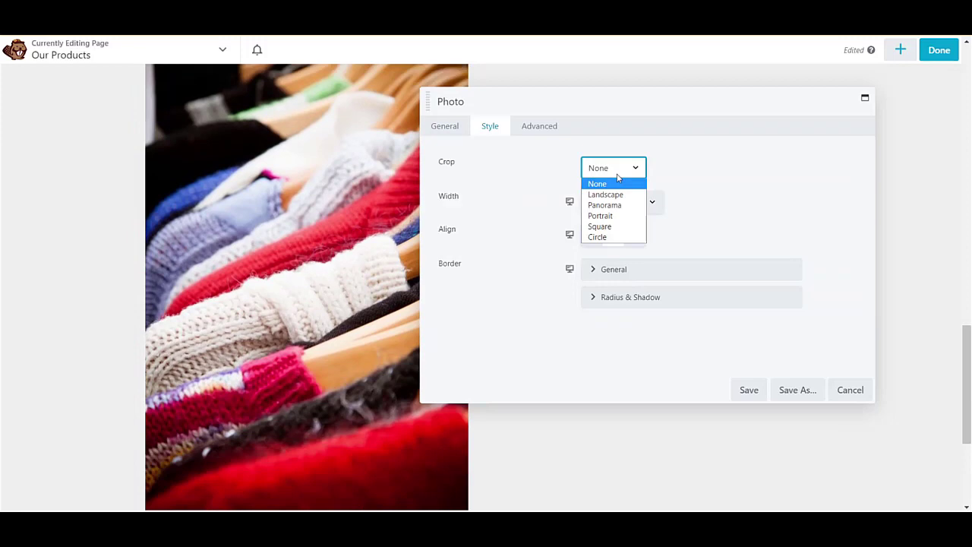
left_click(608, 226)
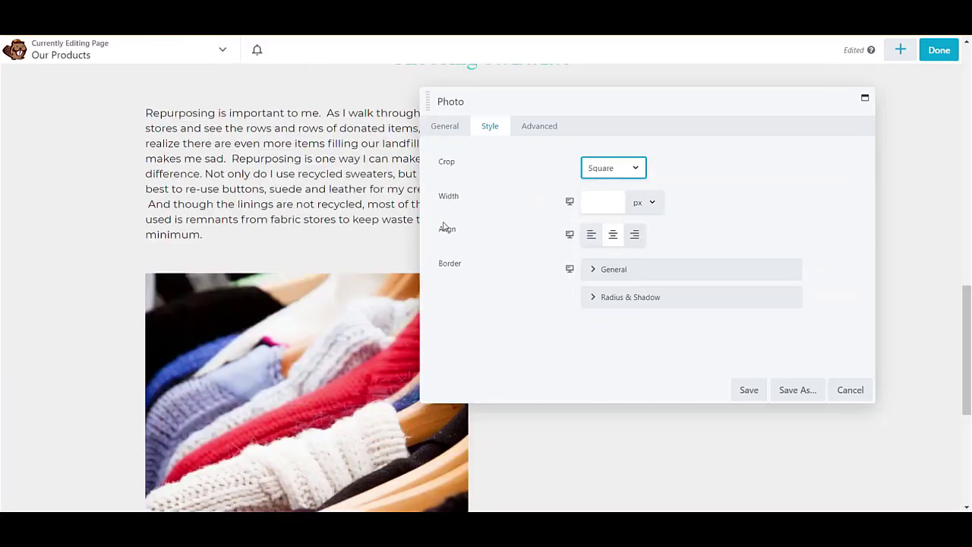
scroll(336, 330, "down", 2)
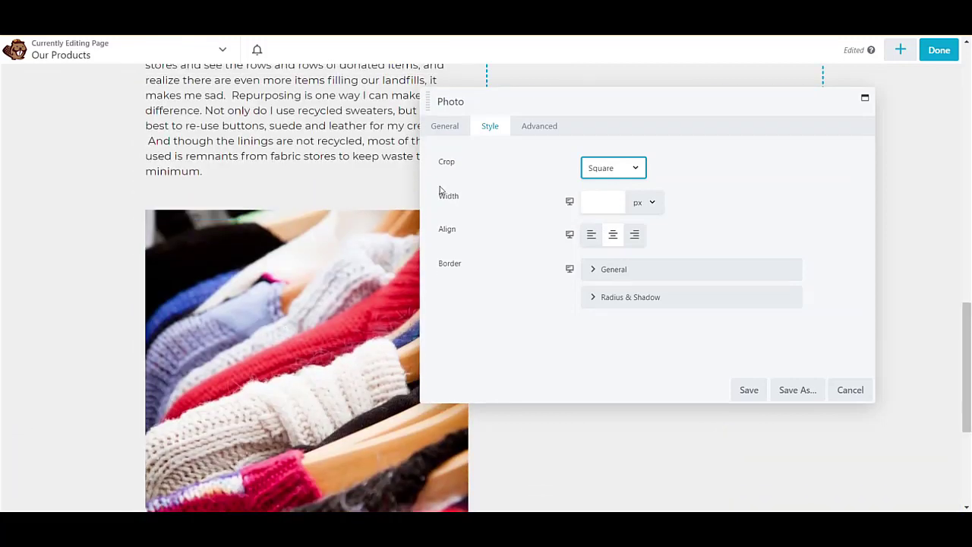
scroll(440, 186, "down", 3)
left_click(738, 399)
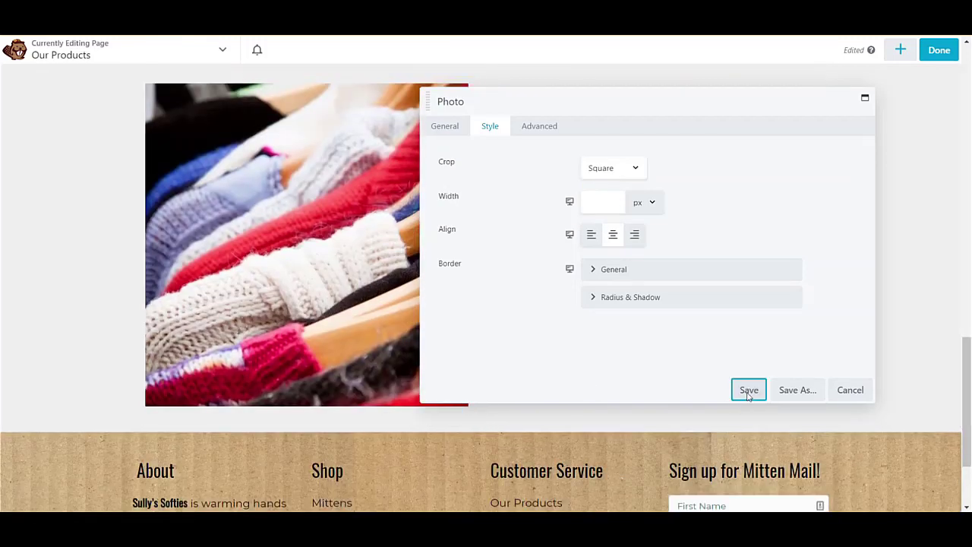
Add a Photo module to the empty right column using sweaters-in-pile.jpeg with a cleared caption and the alt text "Sweaters", and save it
scroll(727, 263, "up", 4)
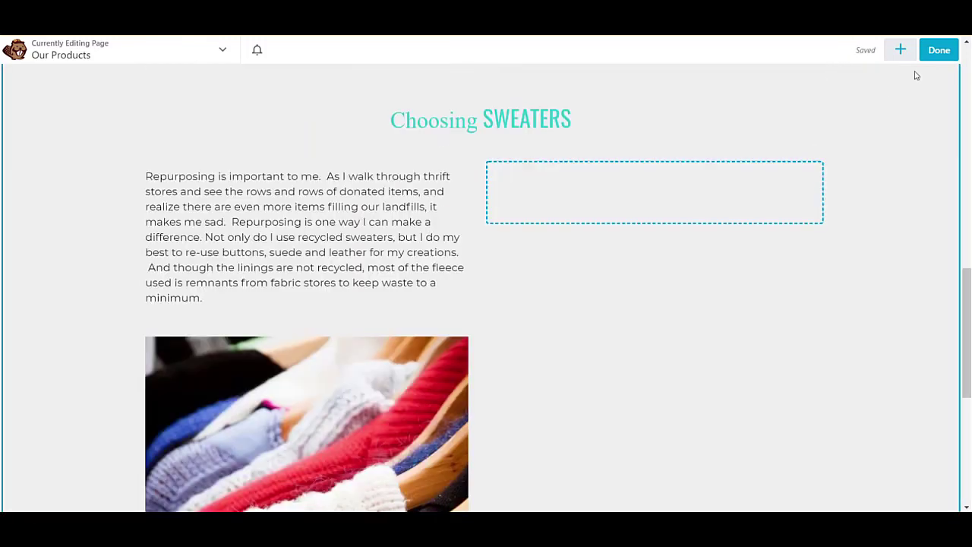
left_click(900, 49)
left_click_drag(750, 230, 552, 235)
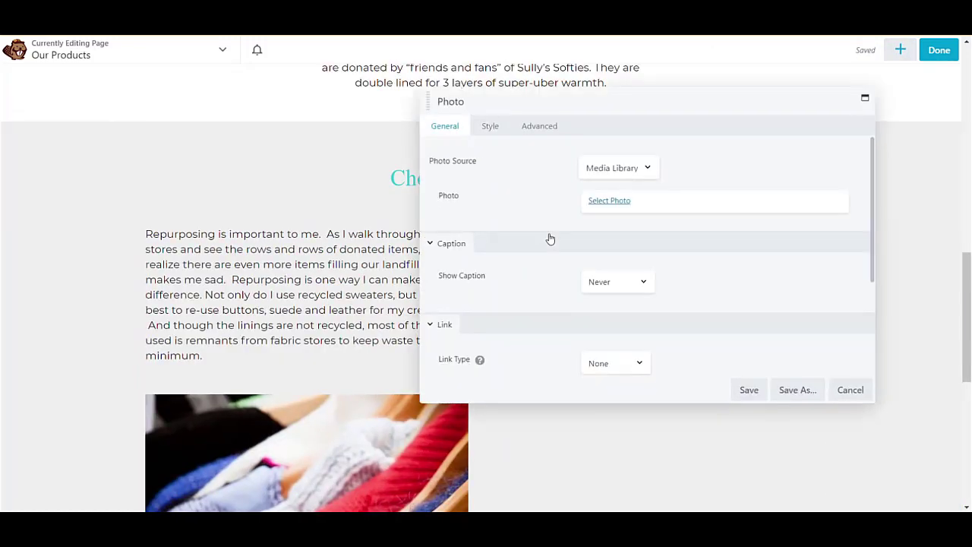
left_click(597, 200)
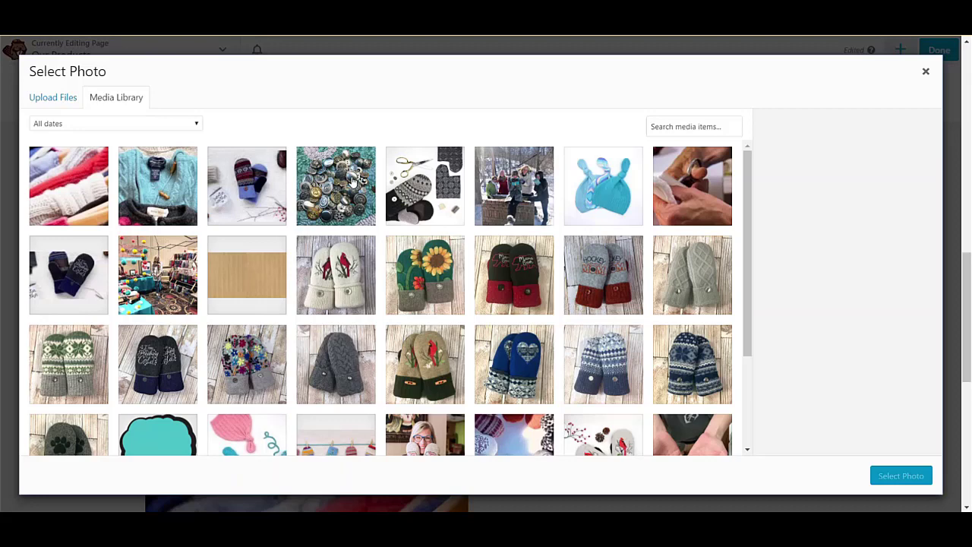
left_click(190, 183)
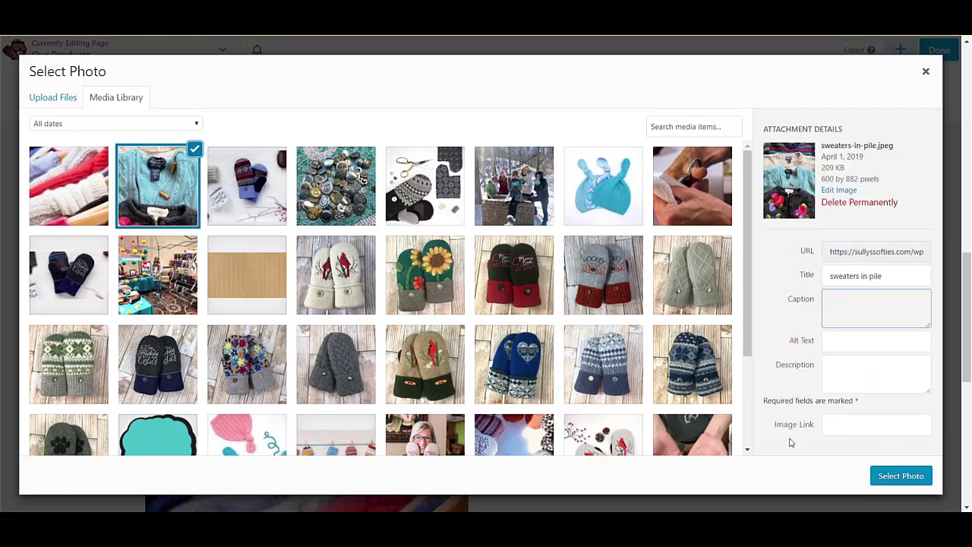
left_click(843, 345)
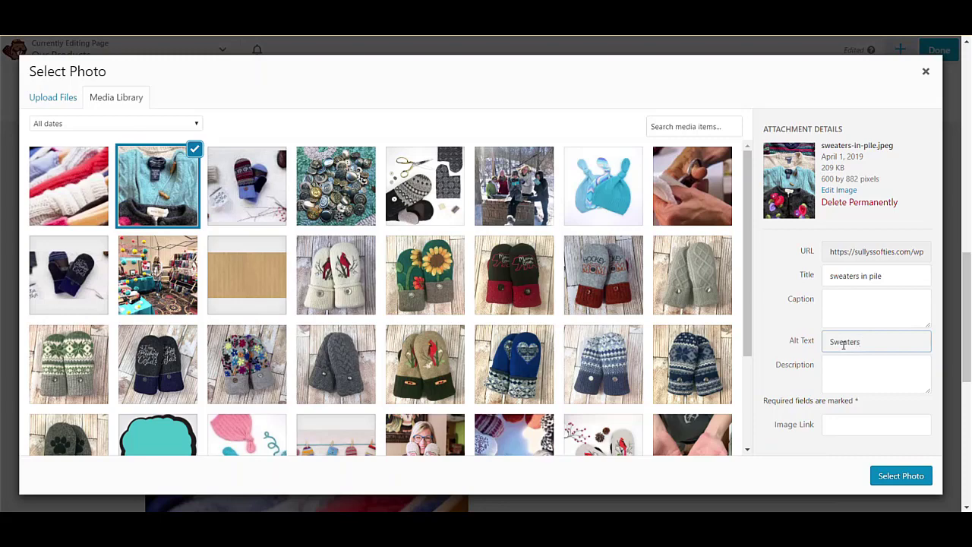
left_click(901, 477)
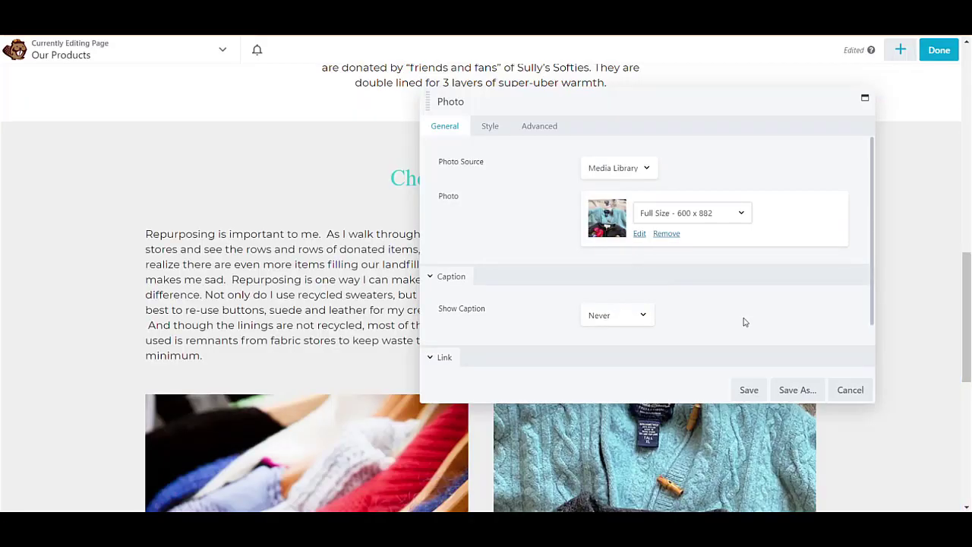
left_click(749, 390)
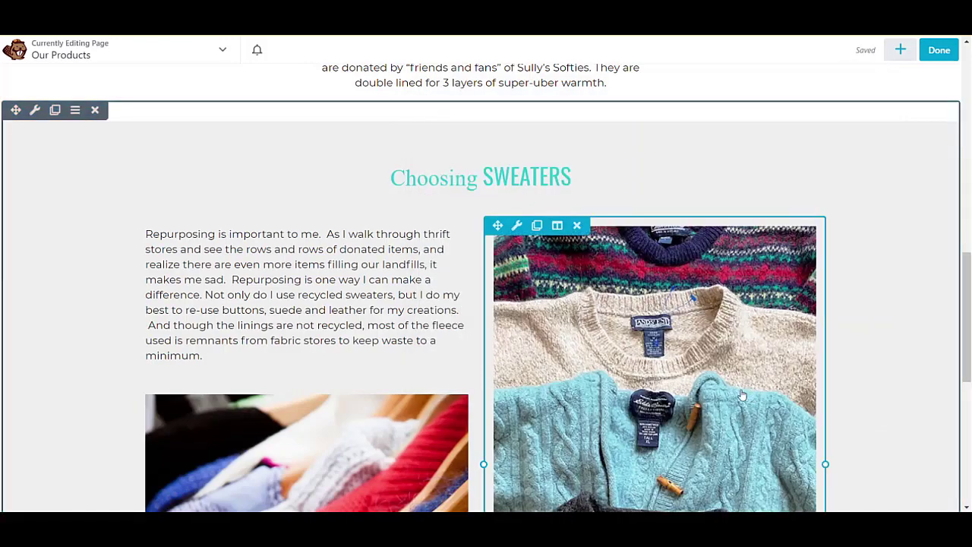
Duplicate the "If you hate cold hands you will love Sully's Softies" heading and move the copy beneath the right column's photo
scroll(739, 393, "down", 4)
scroll(738, 393, "up", 5)
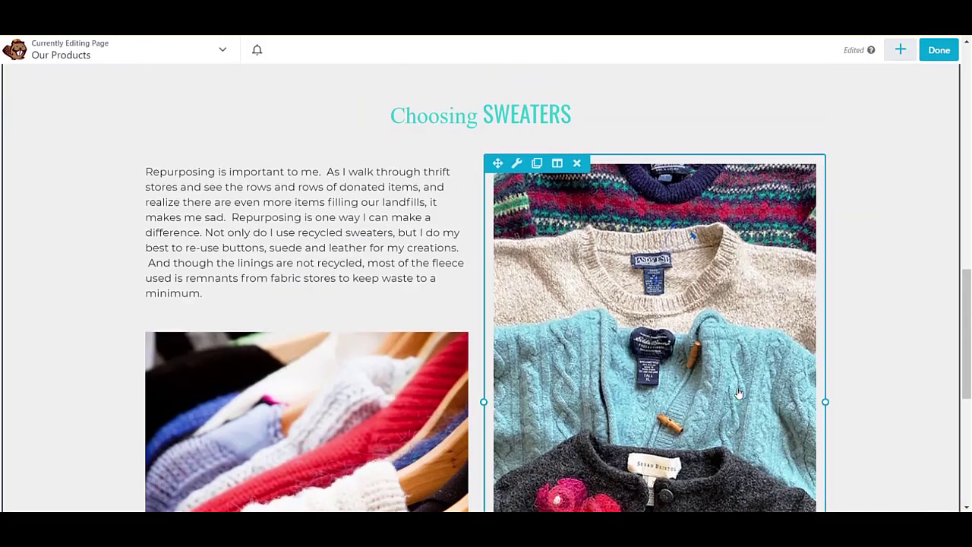
scroll(469, 207, "up", 2)
scroll(469, 207, "up", 3)
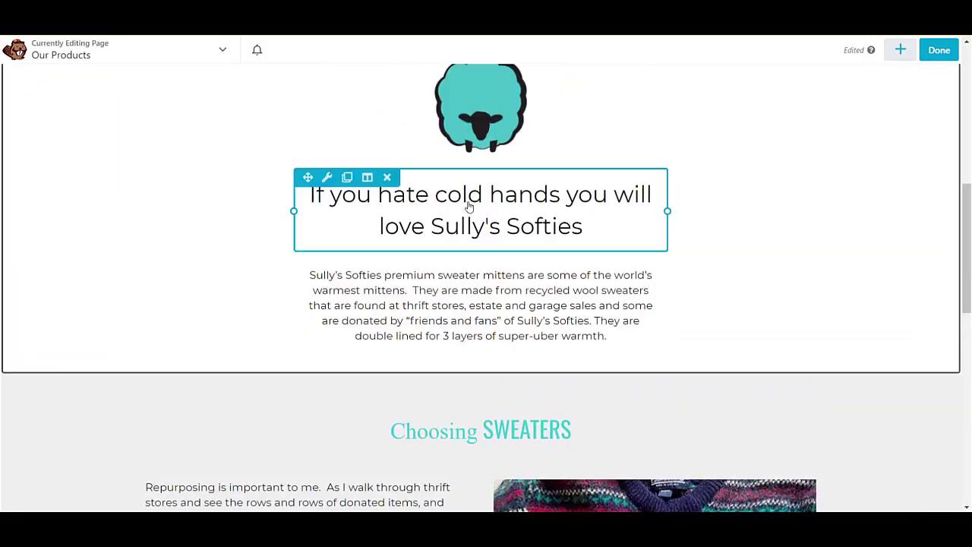
left_click(348, 178)
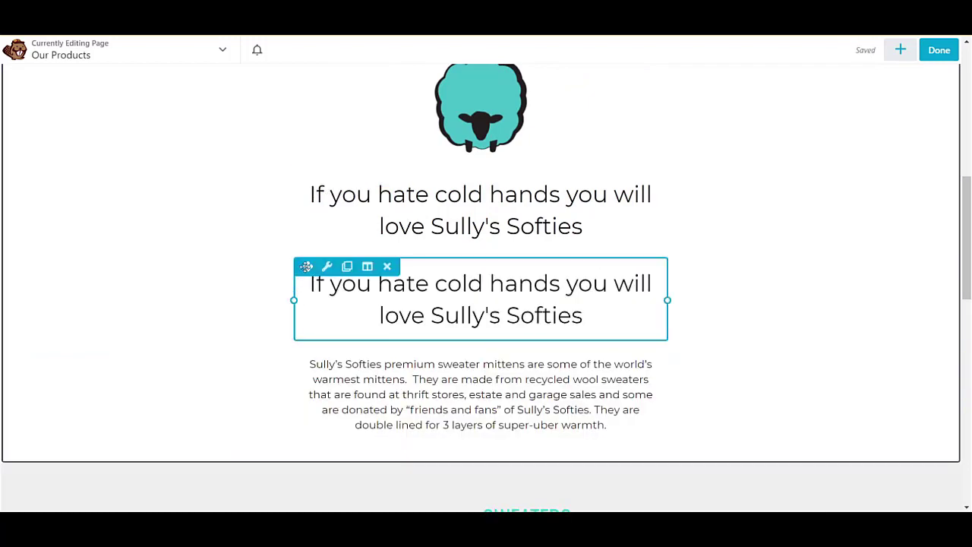
left_click_drag(306, 267, 591, 332)
Set the copied heading's HTML tag to h4 and its text to "Only the best quality sweaters", and save it
left_click(620, 384)
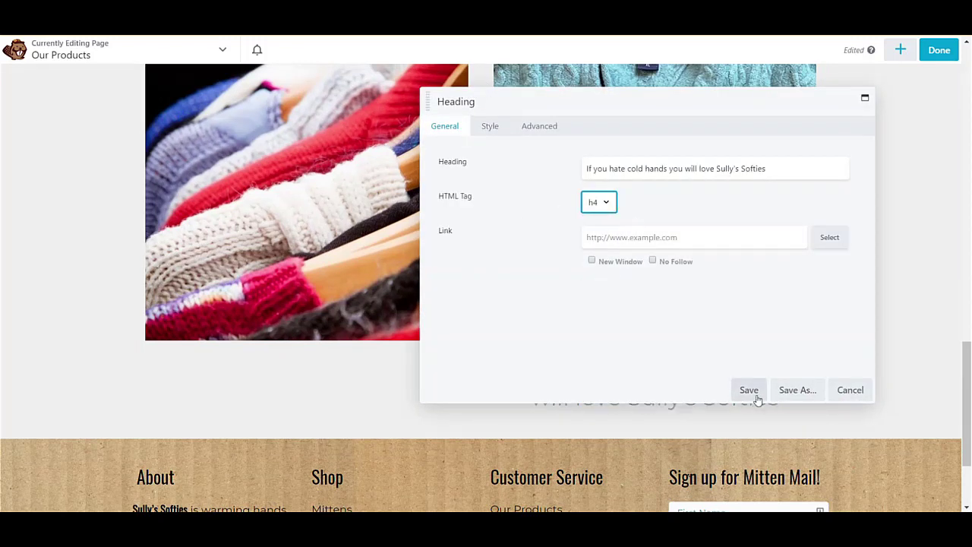
left_click_drag(806, 174, 518, 173)
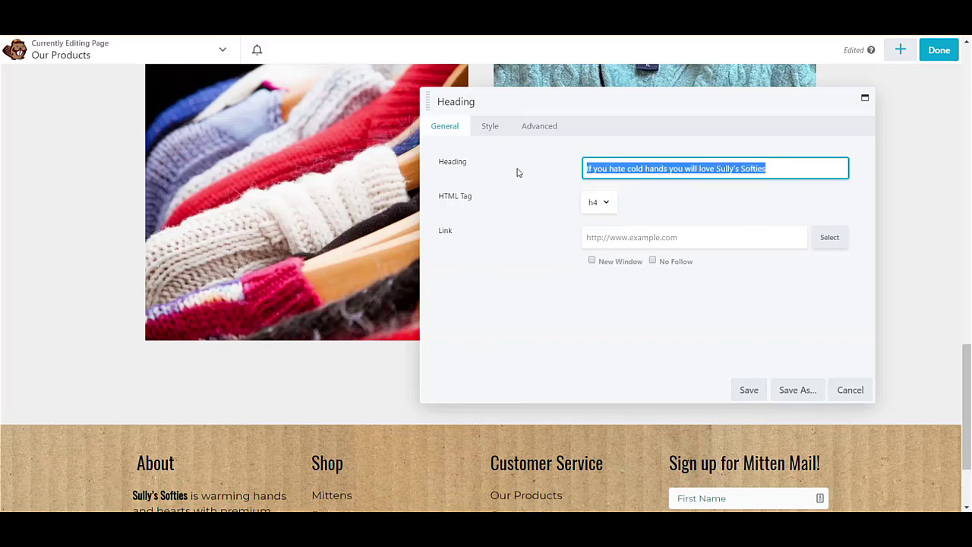
type("Only the best quality sweaters")
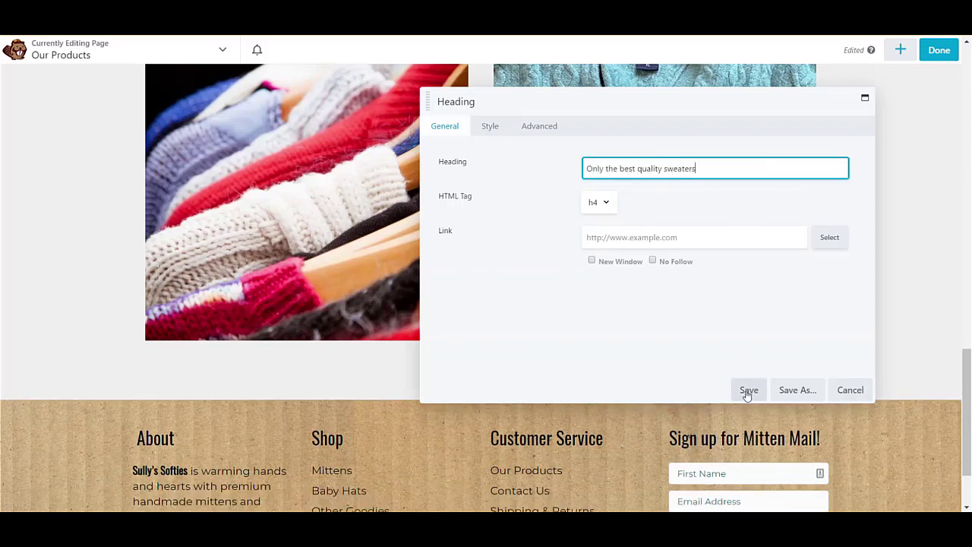
left_click(748, 391)
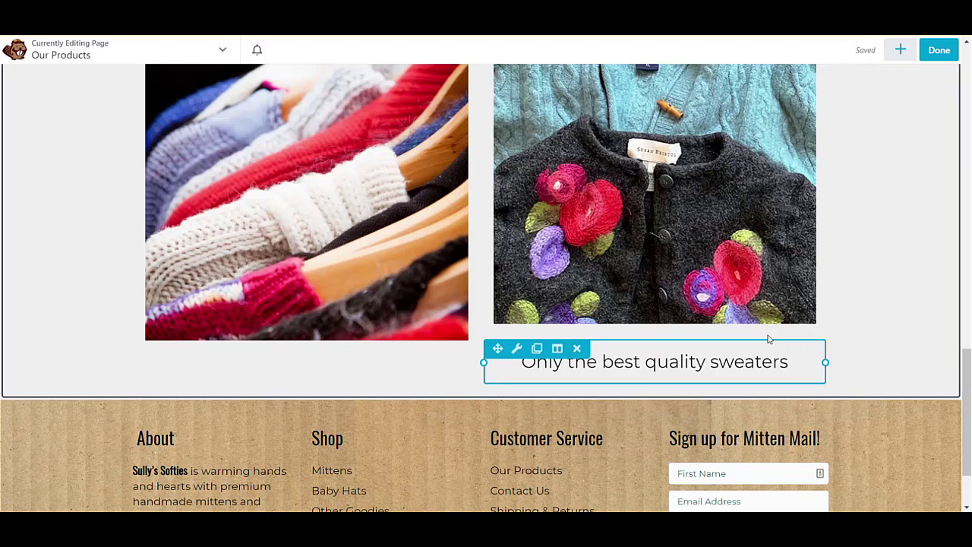
Add a Text Editor module beneath that heading with centred text "I am picky about the sweaters that I choose. Most are 100% wool and never less than 80%."
left_click(900, 50)
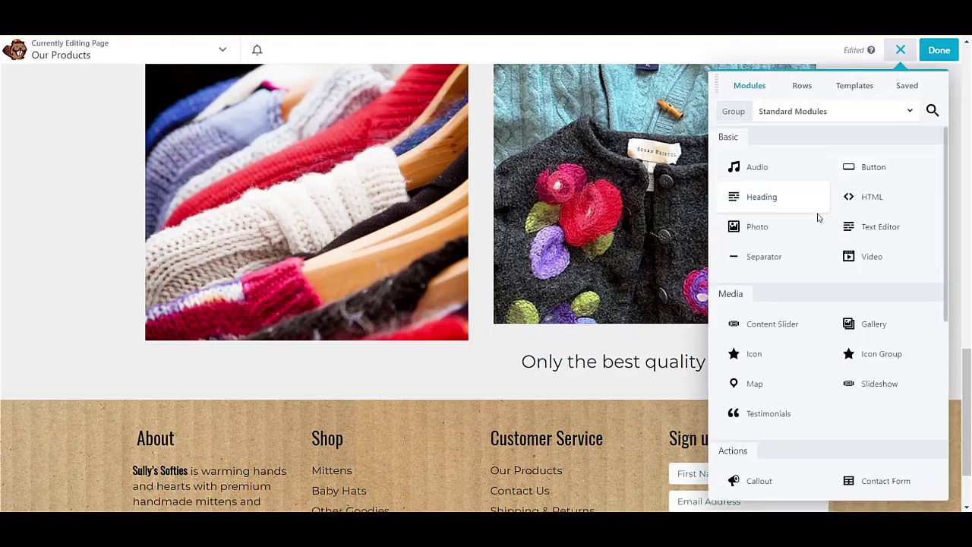
left_click_drag(858, 226, 597, 427)
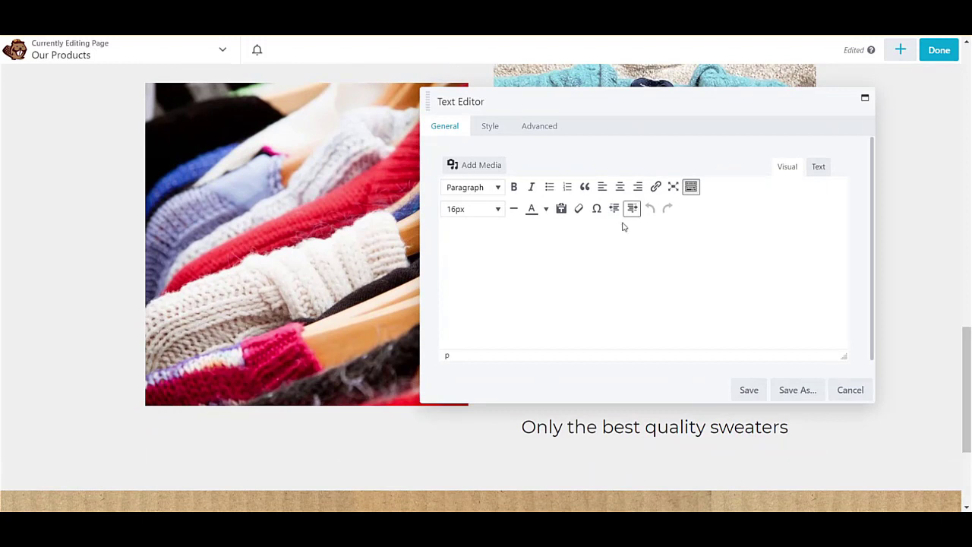
type("I am picky about the sweaters that I choose.  Most are 100% wool and never less than 80%.")
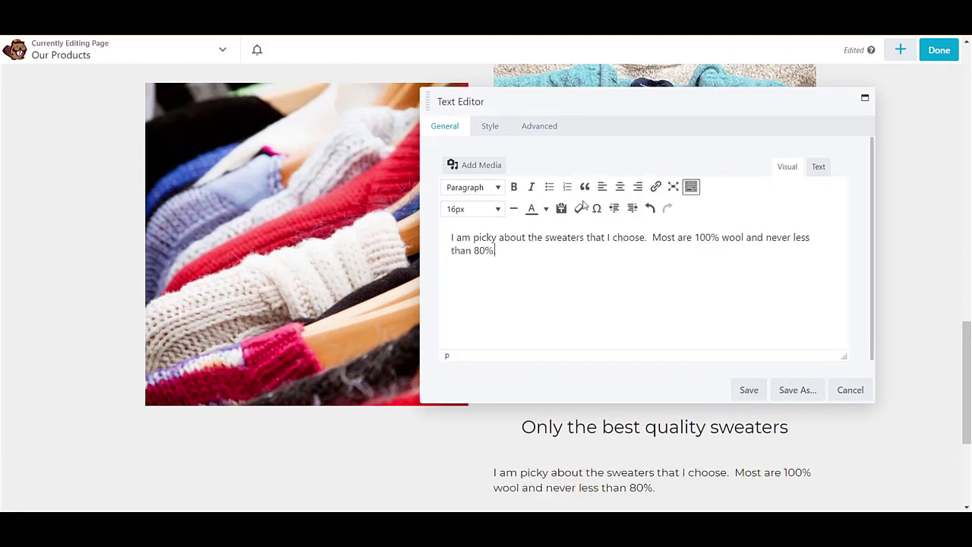
key("ctrl+a")
left_click(620, 186)
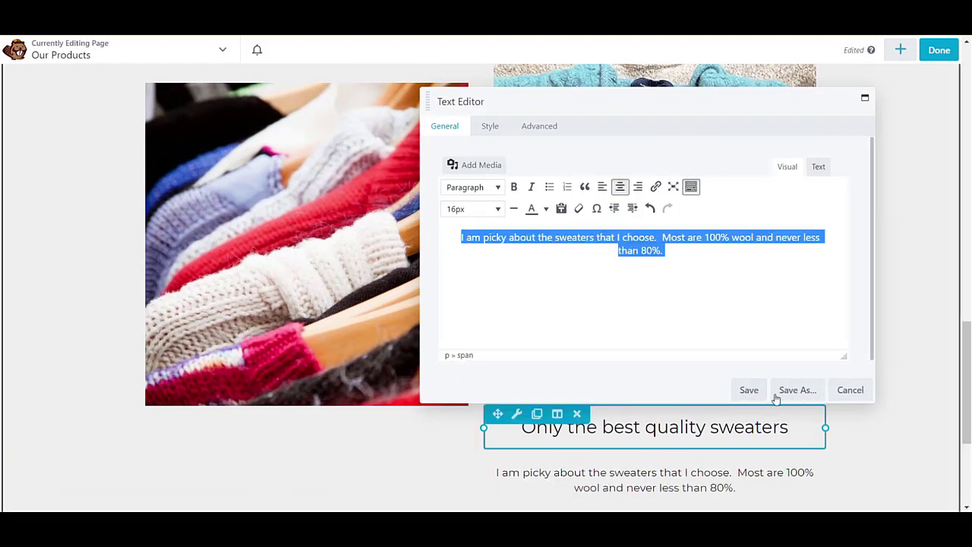
left_click(749, 391)
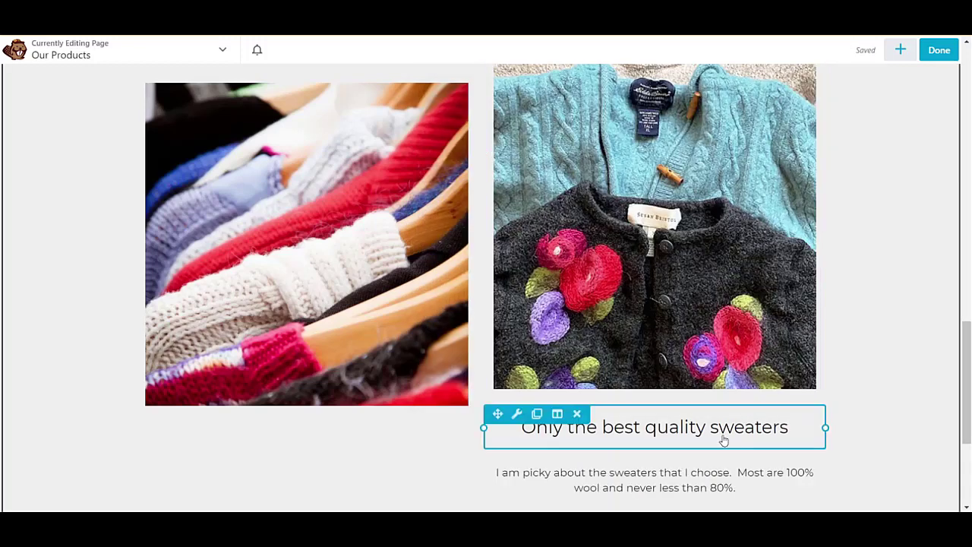
scroll(688, 462, "down", 2)
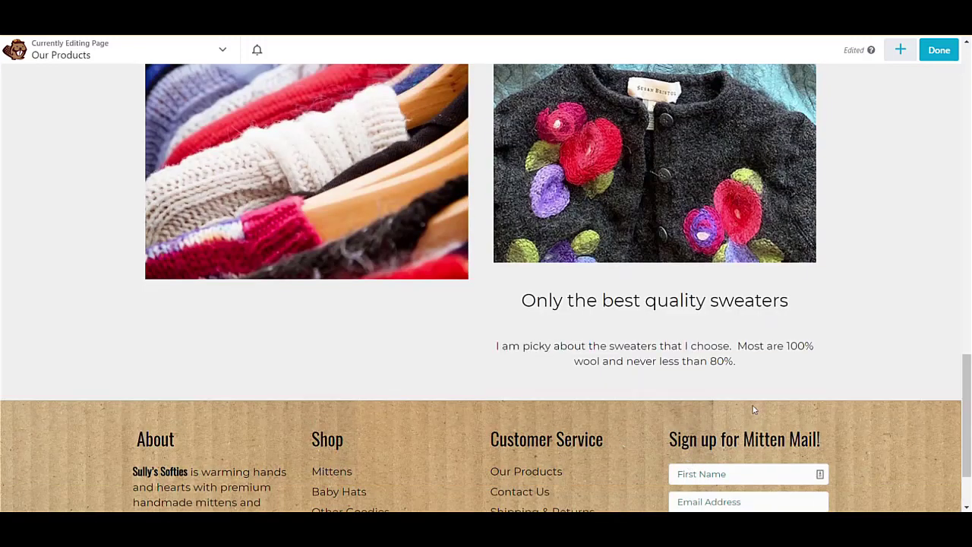
scroll(751, 408, "up", 5)
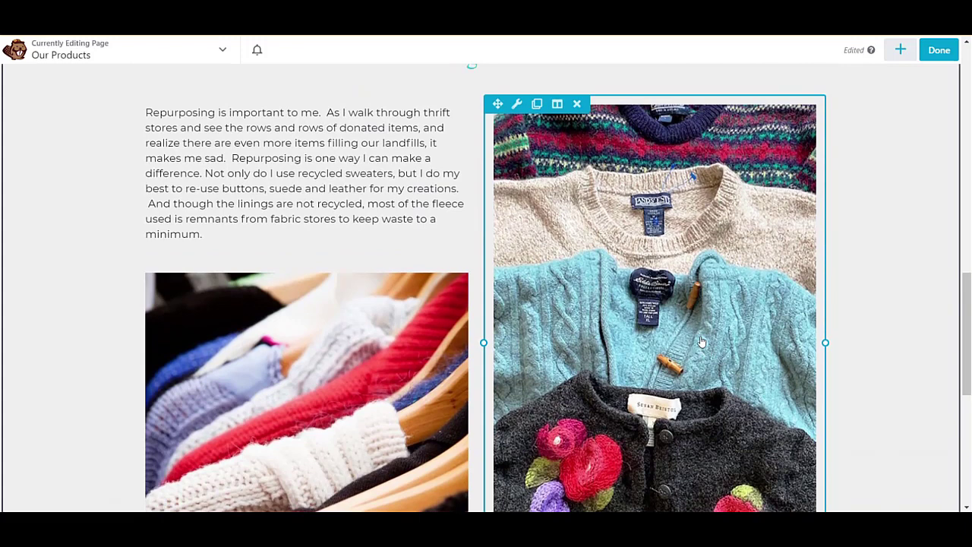
Set the crop of the sweaters-in-pile photo in the right column to Square and save it
left_click(702, 343)
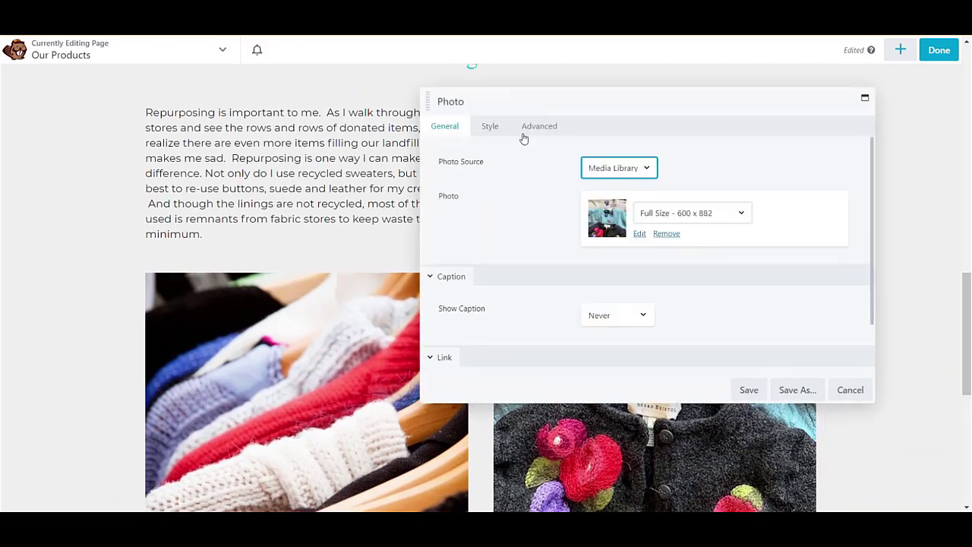
left_click(490, 130)
left_click(634, 173)
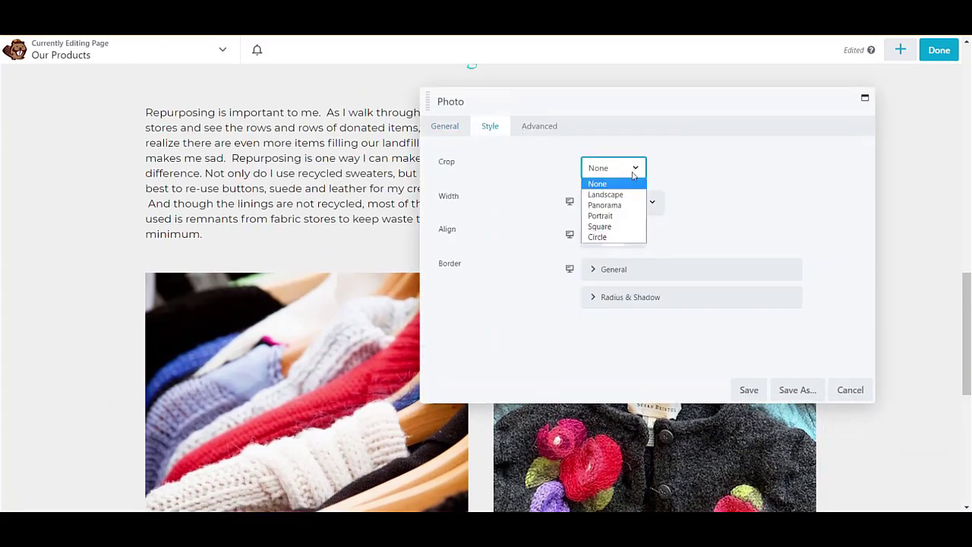
left_click(611, 226)
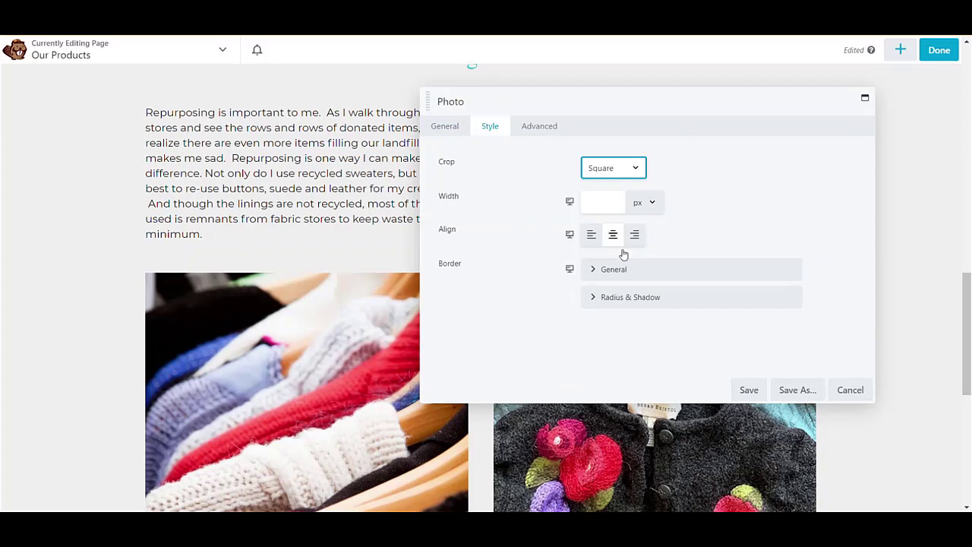
left_click(749, 391)
Set the top margin of the "Only the best quality sweaters" heading to 60 px and save it
scroll(770, 370, "down", 2)
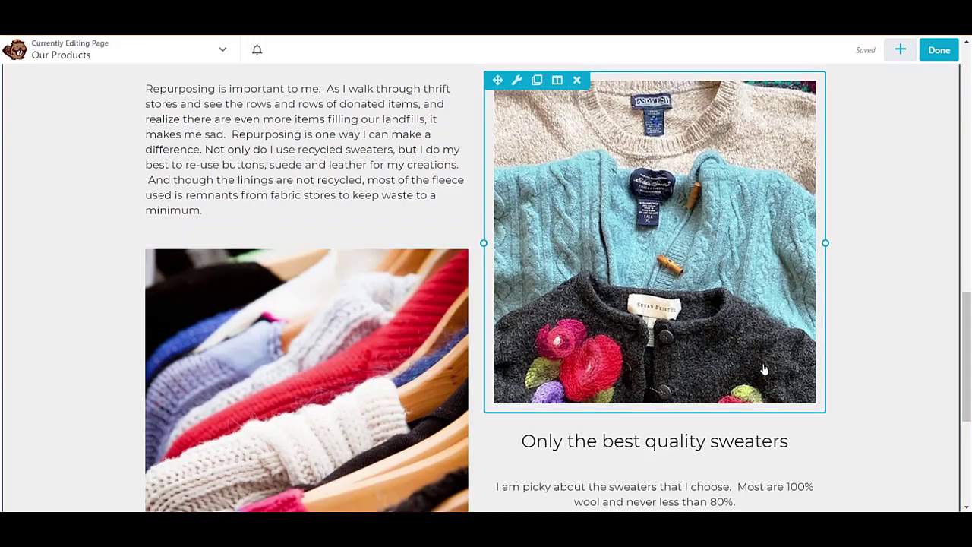
left_click(651, 343)
left_click(525, 130)
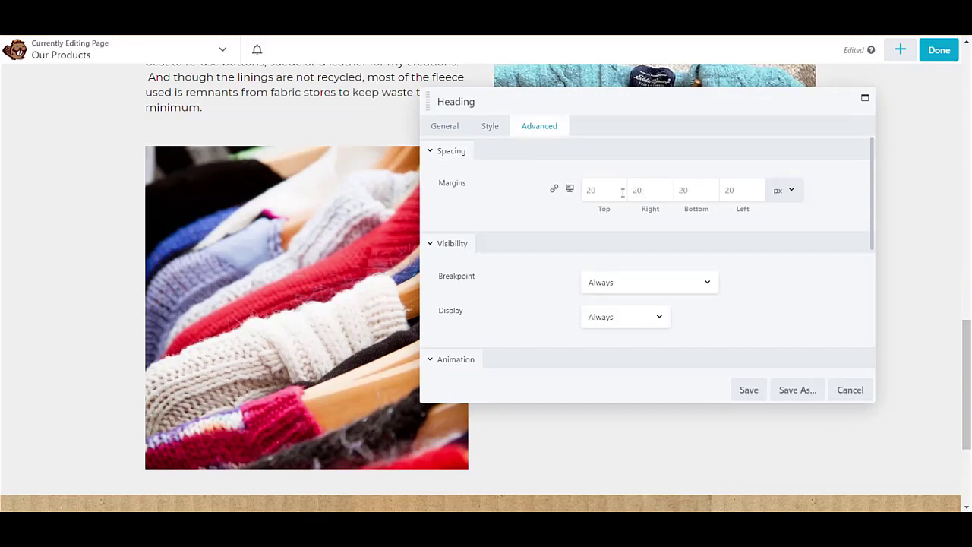
left_click(597, 193)
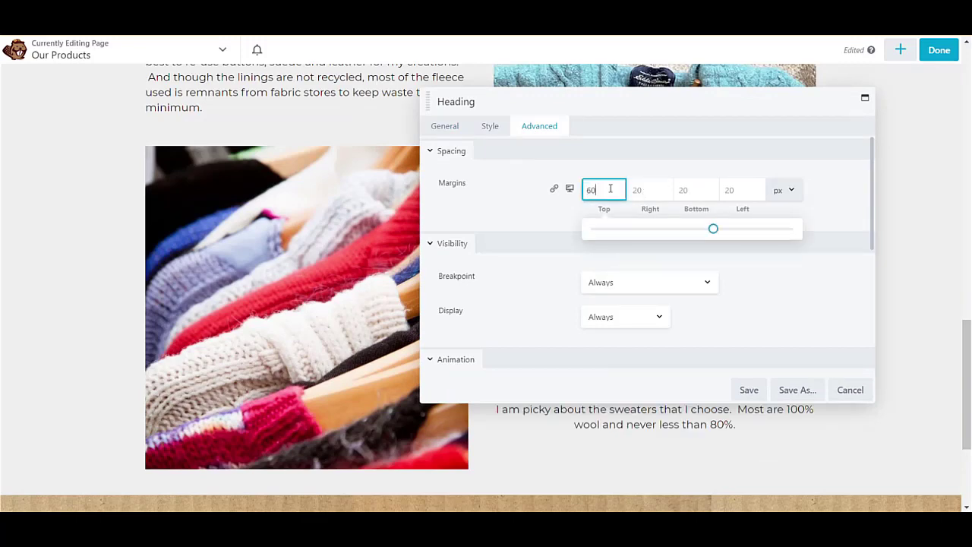
left_click(749, 390)
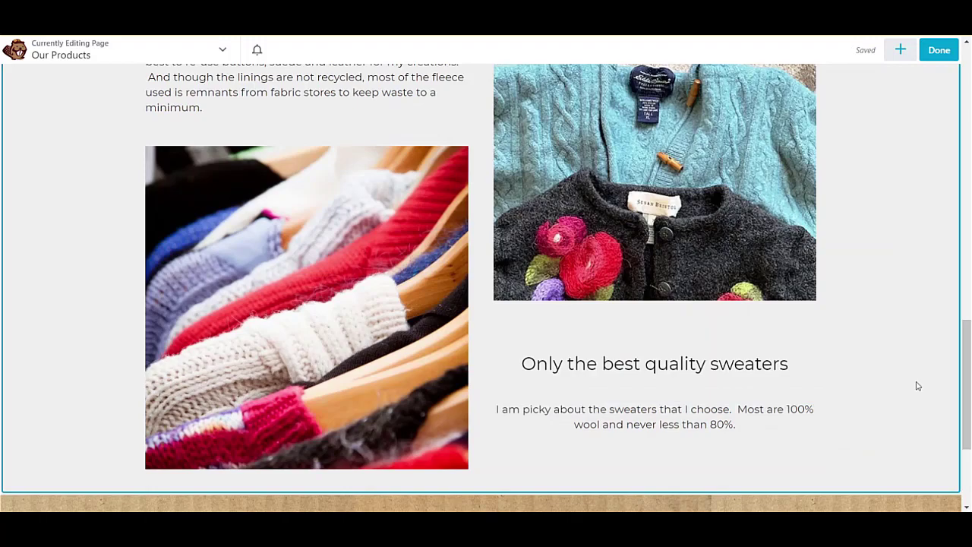
Add a one-column row between the grey "Choosing SWEATERS" section and the footer
scroll(906, 376, "up", 3)
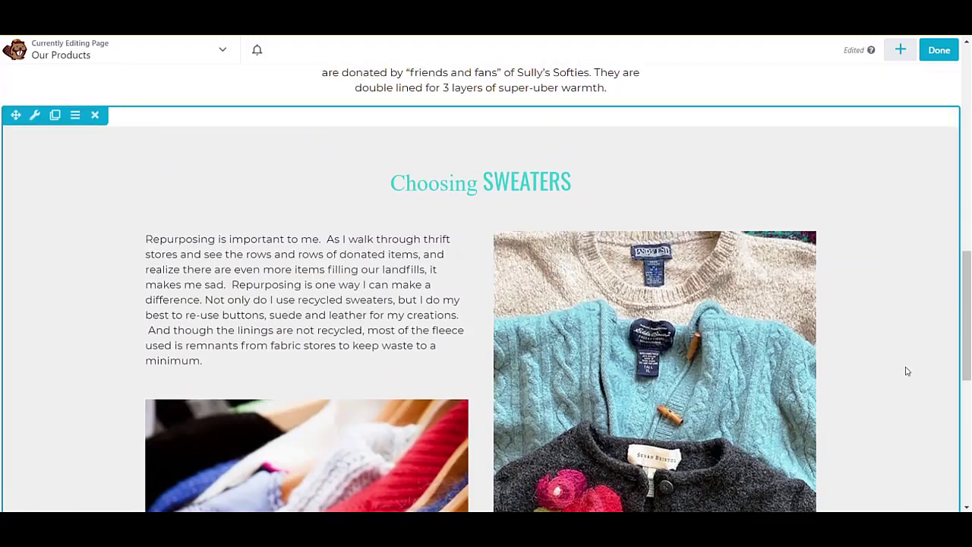
scroll(906, 366, "down", 5)
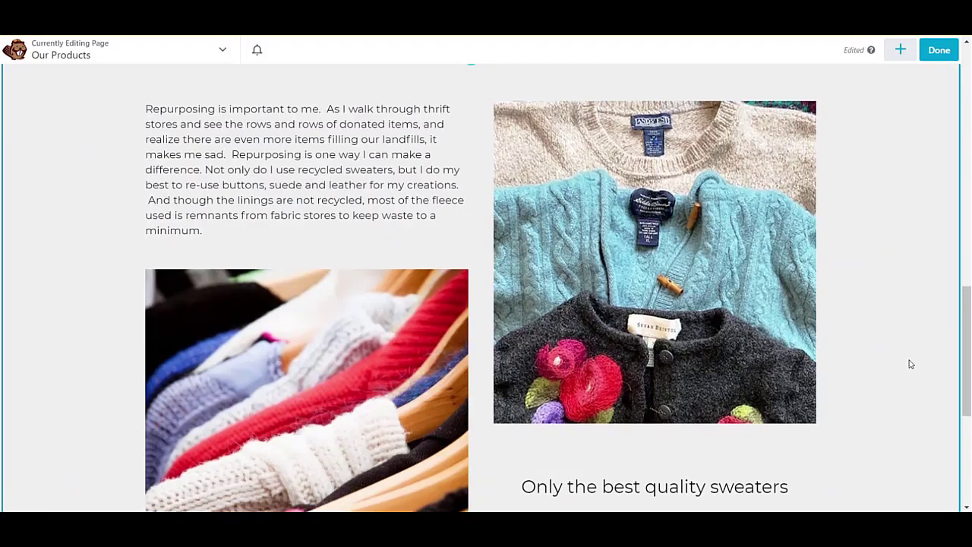
scroll(841, 146, "up", 6)
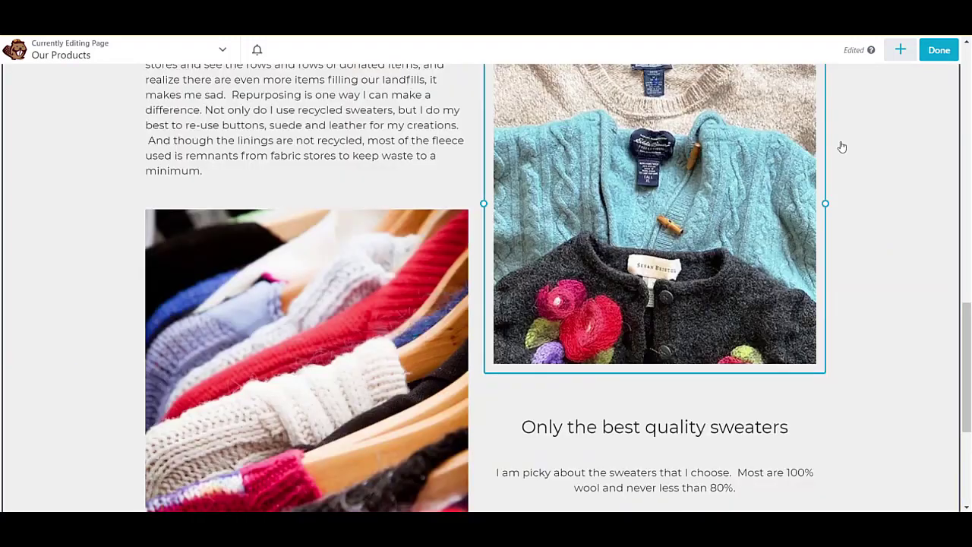
scroll(888, 99, "up", 1)
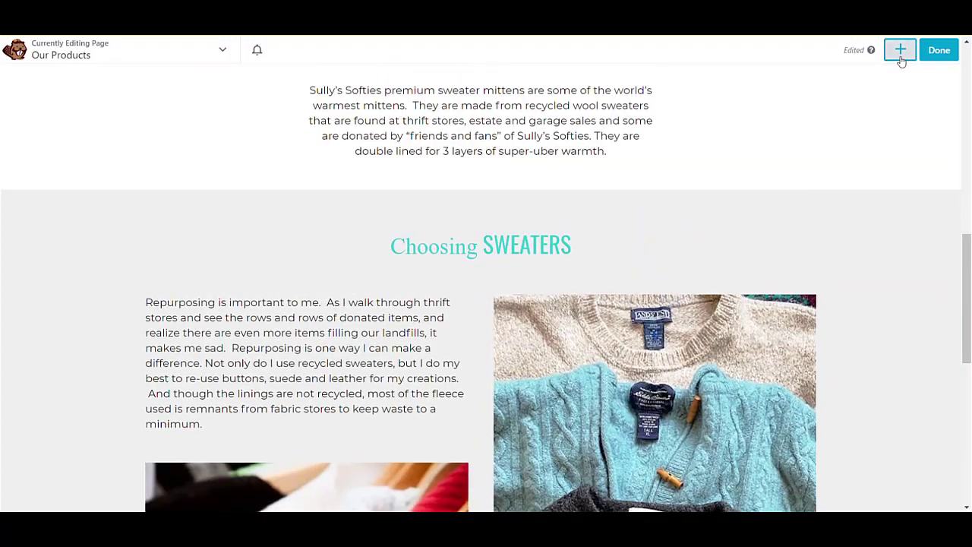
left_click(900, 50)
left_click(809, 93)
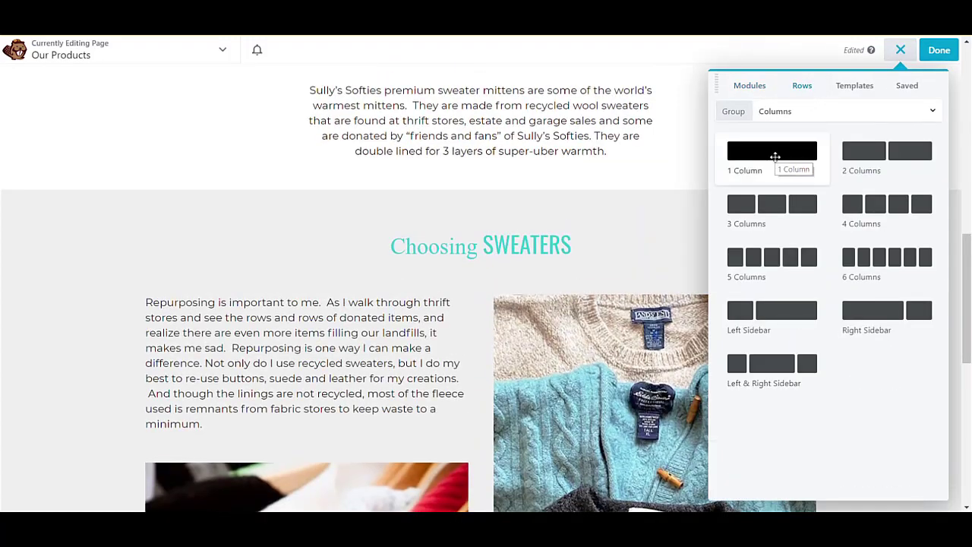
left_click_drag(774, 157, 474, 289)
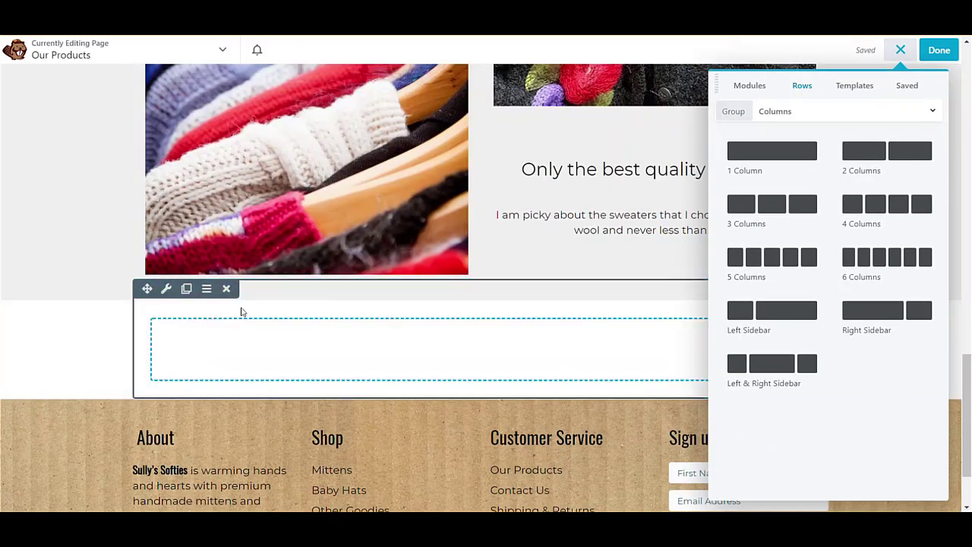
Set the new row's width to Full Width, save it, and add a three-column group beneath its single column
left_click(167, 290)
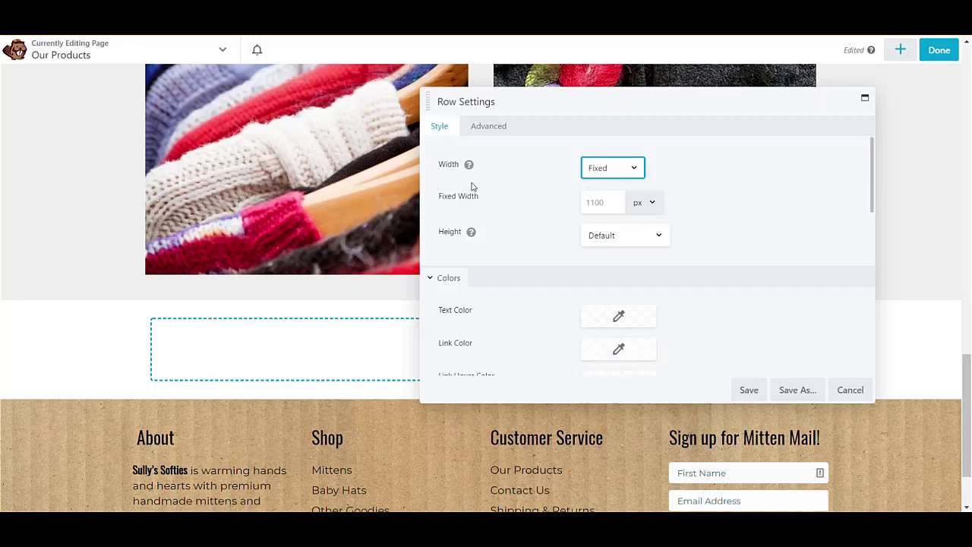
left_click(597, 194)
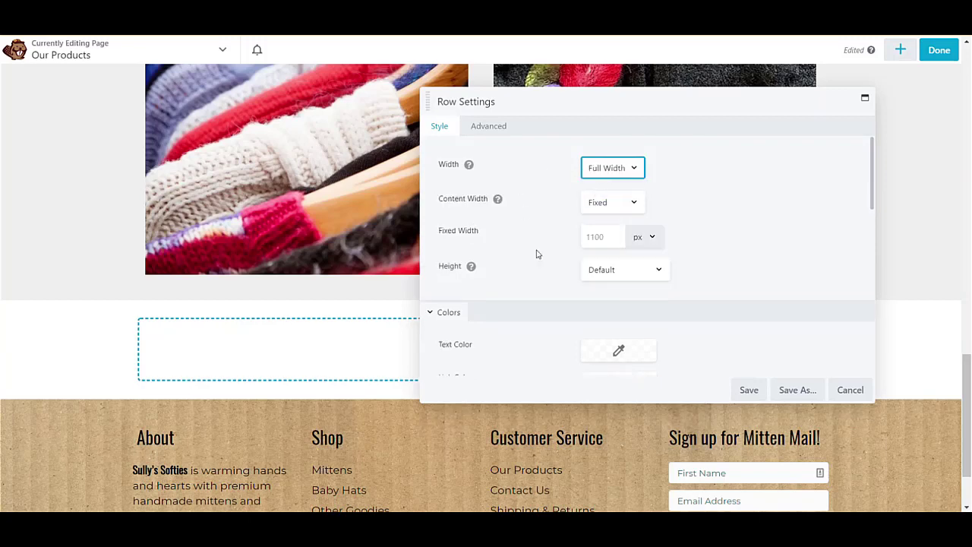
left_click(749, 396)
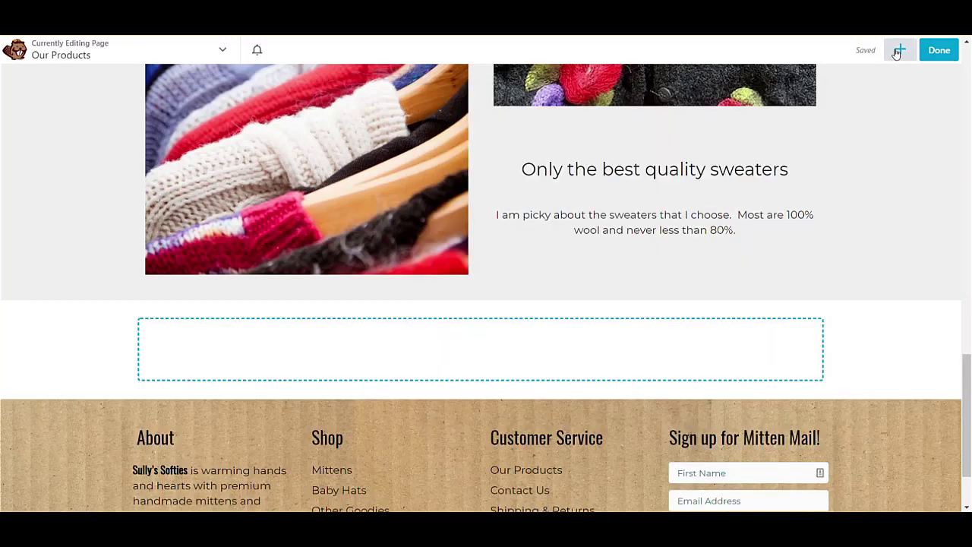
left_click(900, 49)
left_click_drag(780, 202, 354, 423)
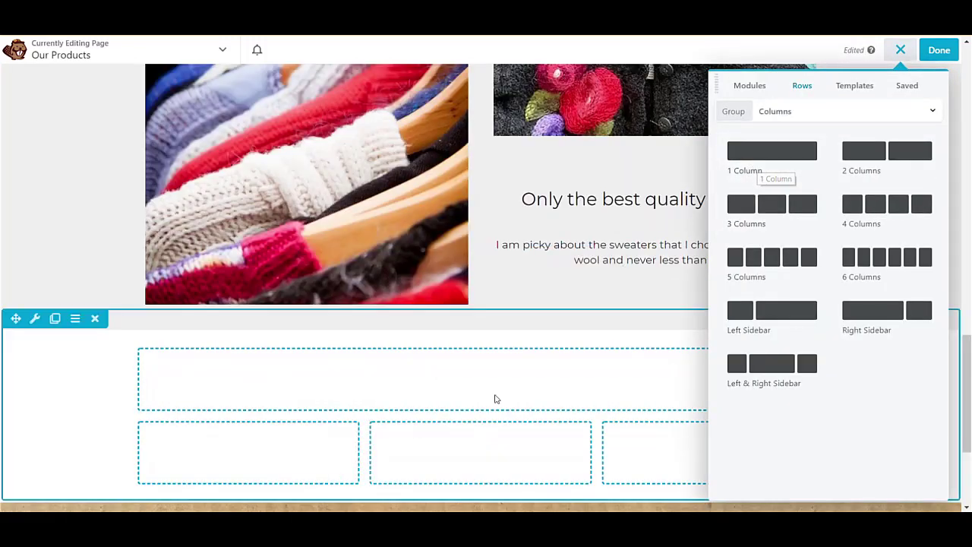
scroll(494, 399, "down", 3)
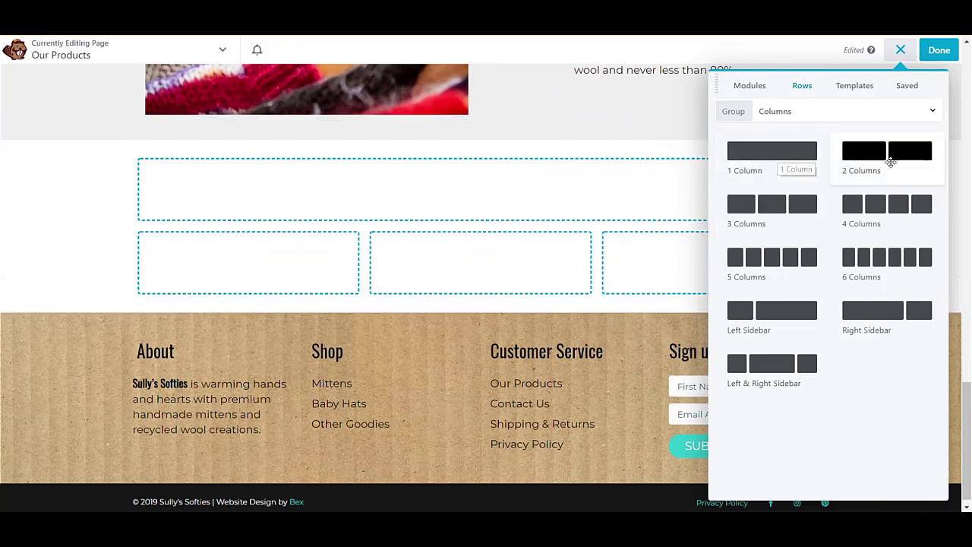
left_click_drag(842, 199, 480, 337)
left_click_drag(887, 152, 497, 442)
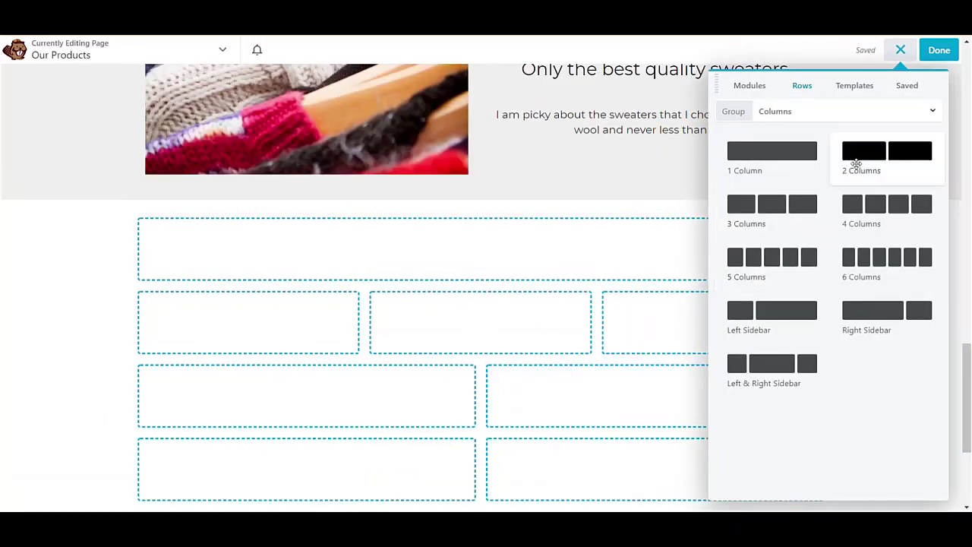
left_click_drag(857, 167, 523, 443)
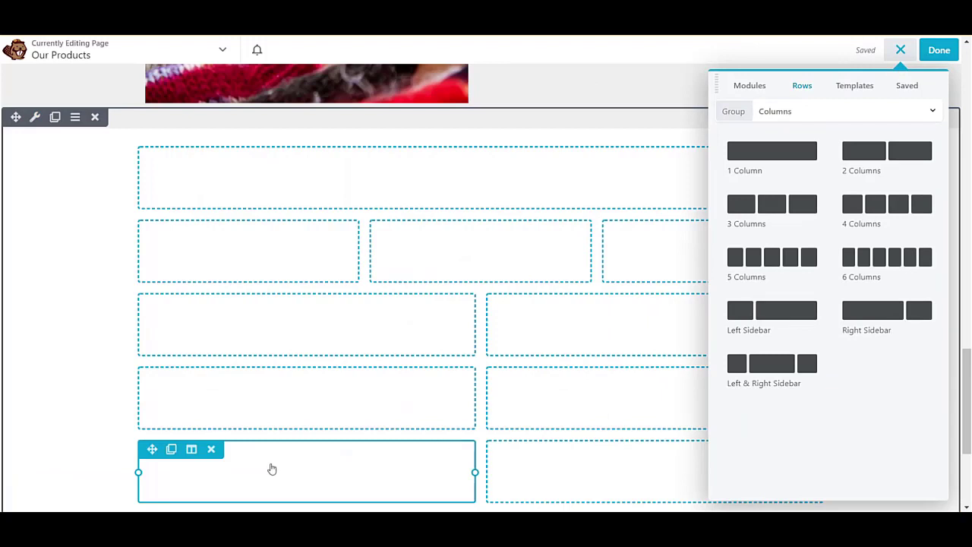
left_click(212, 451)
left_click(211, 449)
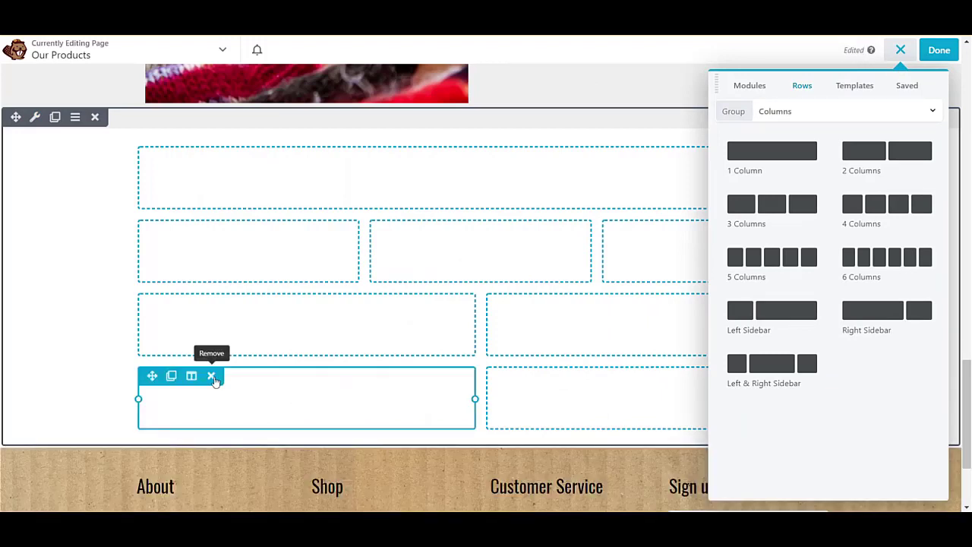
left_click(212, 377)
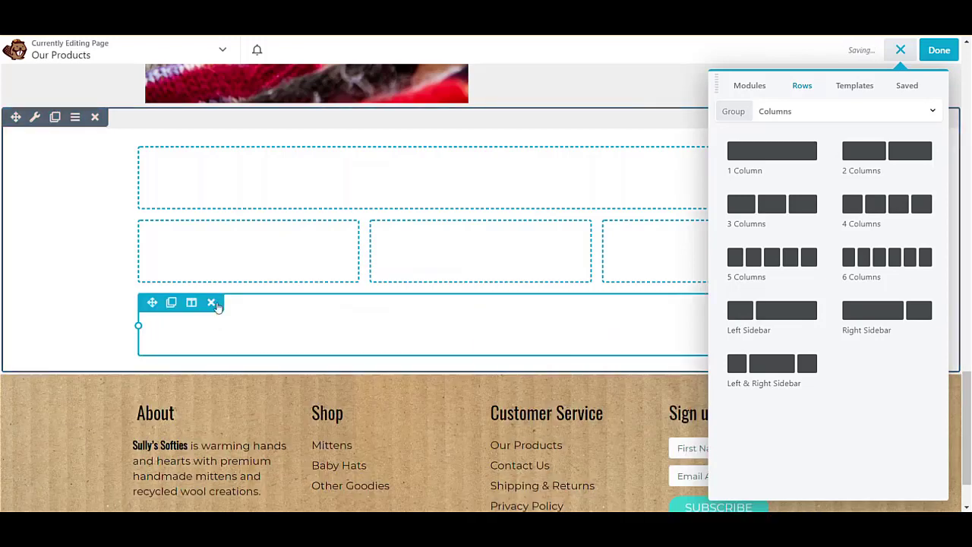
left_click(212, 303)
Add a separate two-column row with a narrower left column above the footer, and save it with top and bottom padding of 10 px
left_click_drag(886, 151, 403, 363)
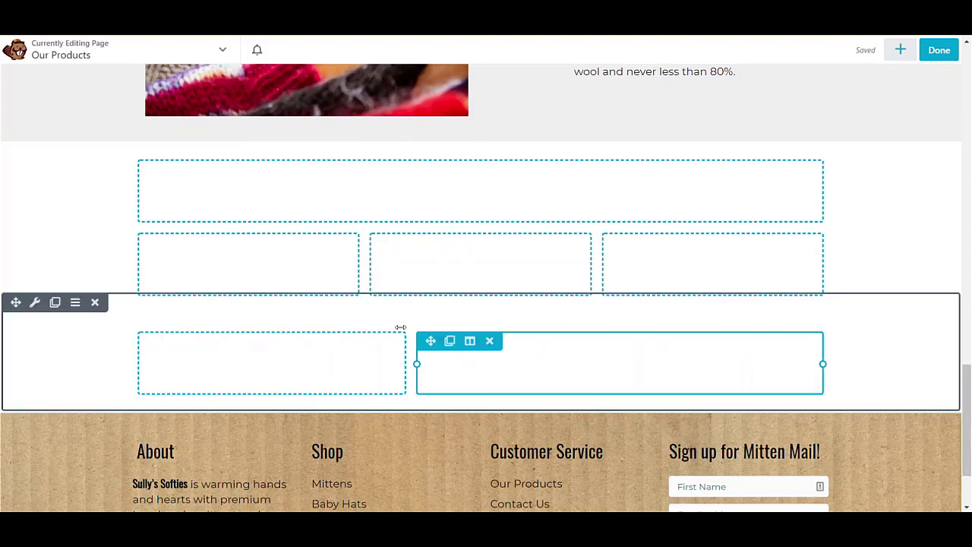
left_click(35, 307)
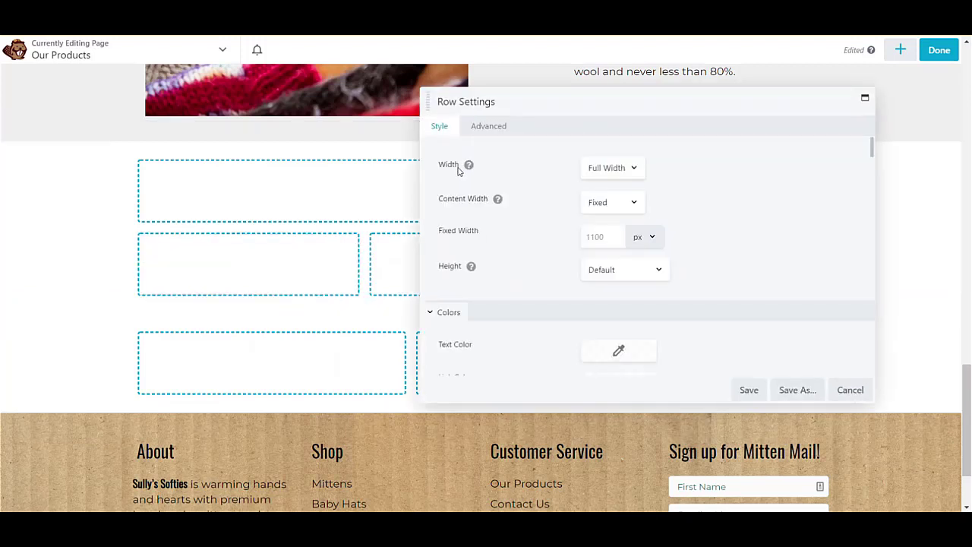
left_click(487, 126)
left_click(603, 240)
type("10")
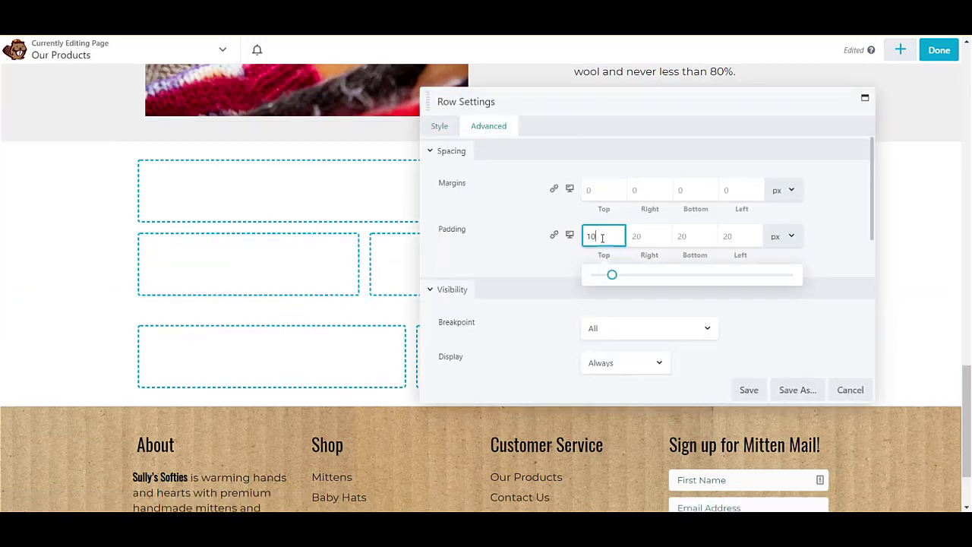
key("Tab")
key("Tab")
type("10")
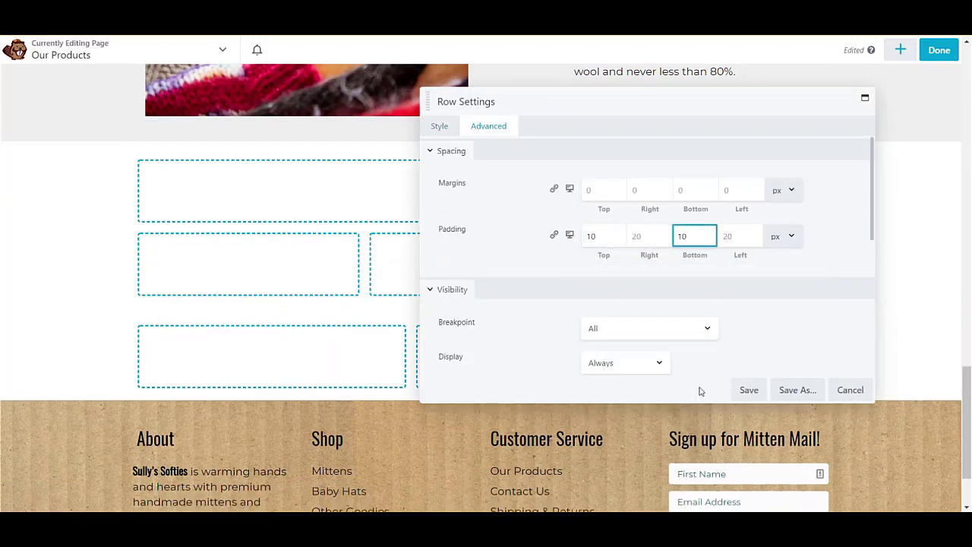
left_click(749, 390)
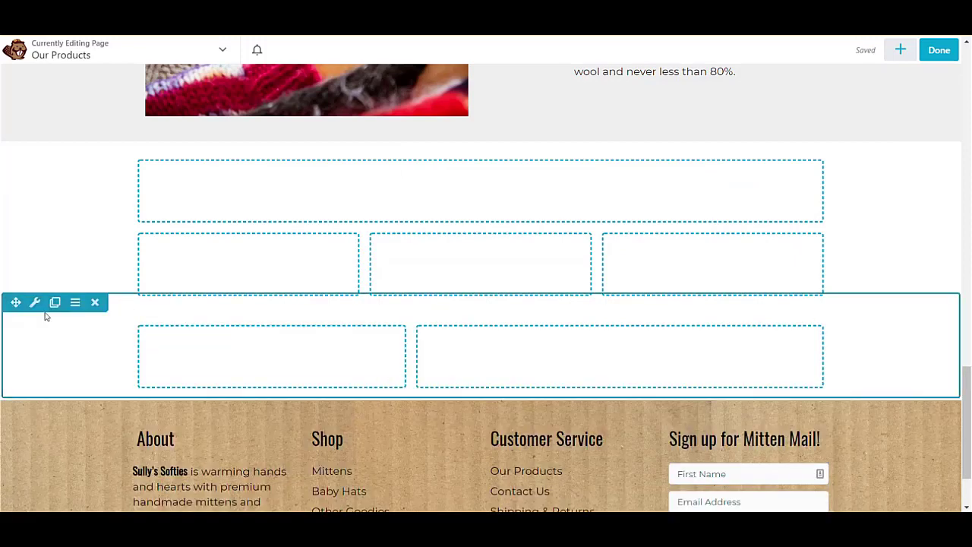
Duplicate the two-column row several times to stack identical copies beneath it
left_click(54, 302)
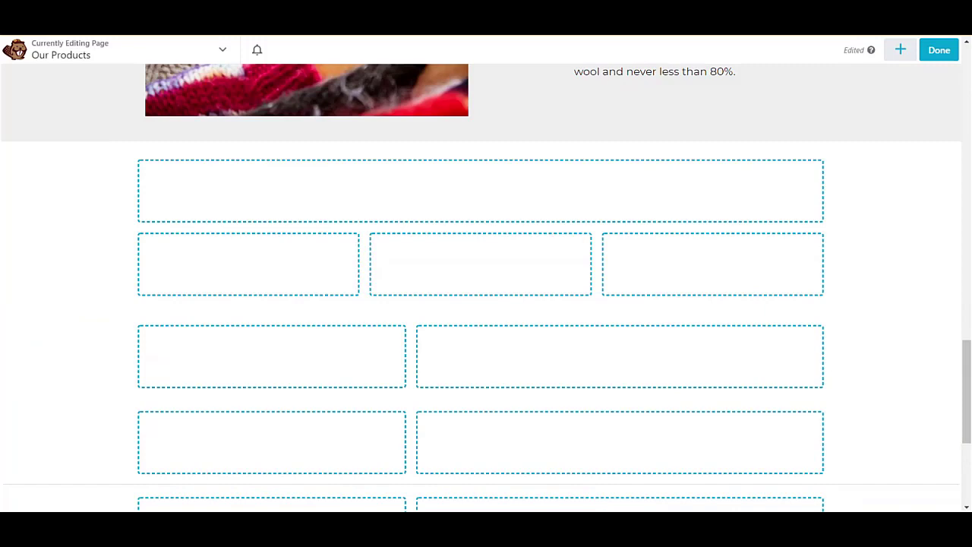
scroll(907, 397, "down", 2)
Duplicate the "Choosing SWEATERS" heading and move the copy into the empty full-width column above the three columns
scroll(802, 403, "up", 3)
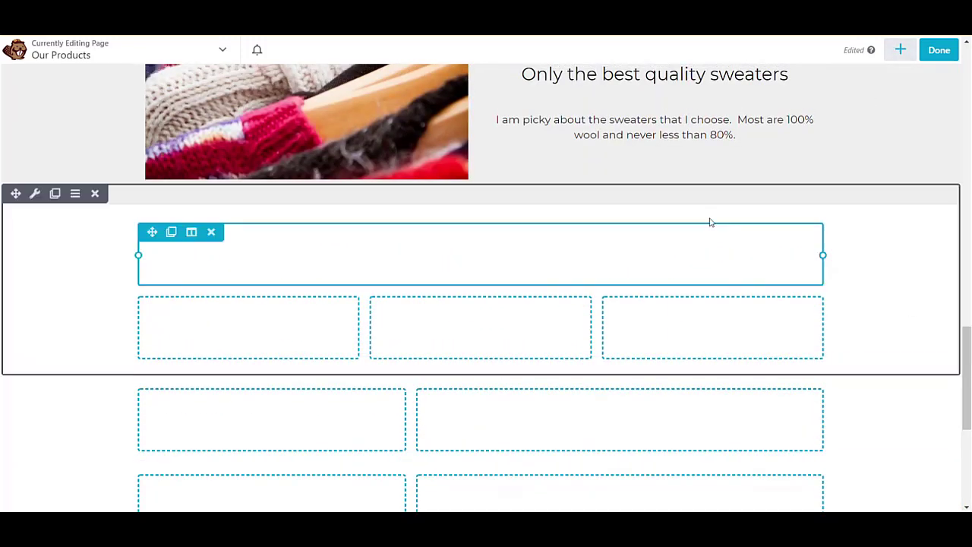
scroll(709, 219, "up", 6)
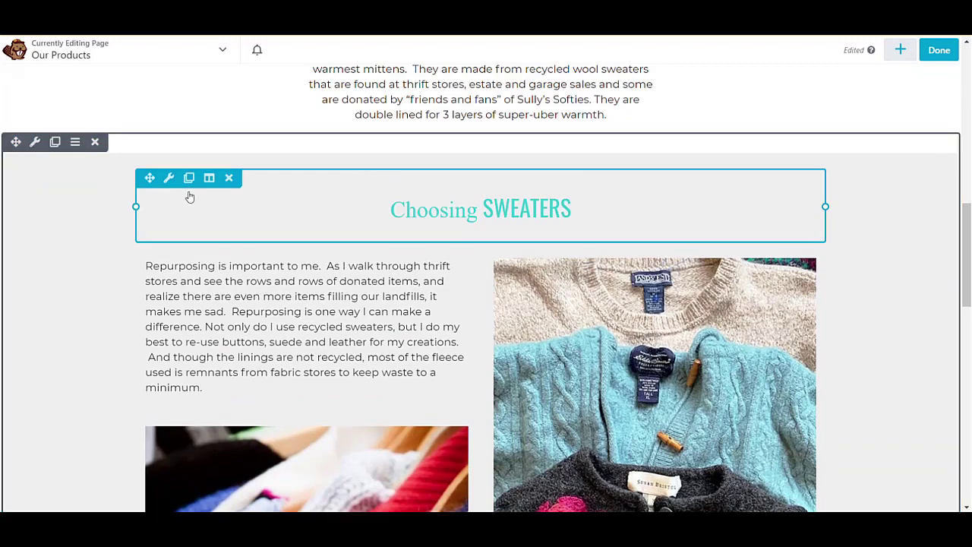
left_click(193, 178)
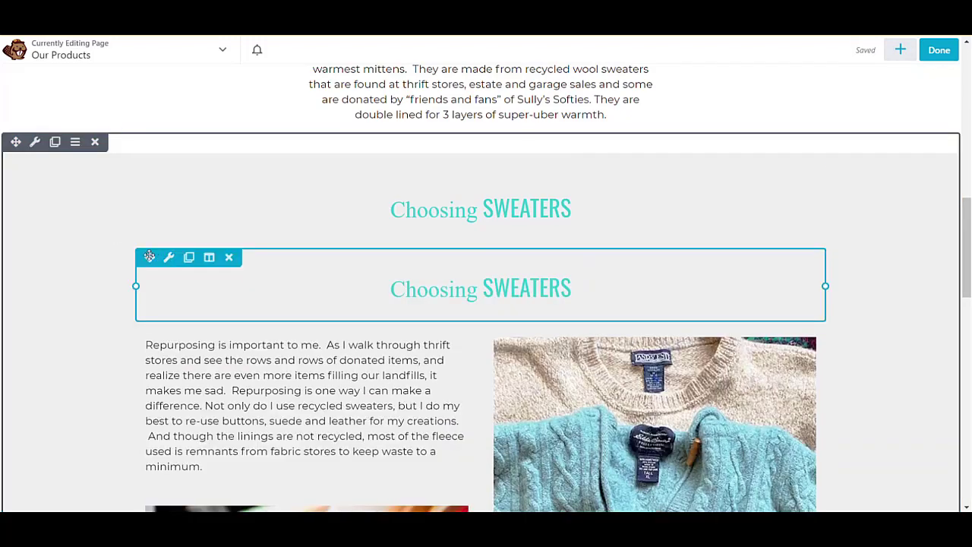
left_click_drag(150, 256, 252, 362)
scroll(255, 345, "down", 6)
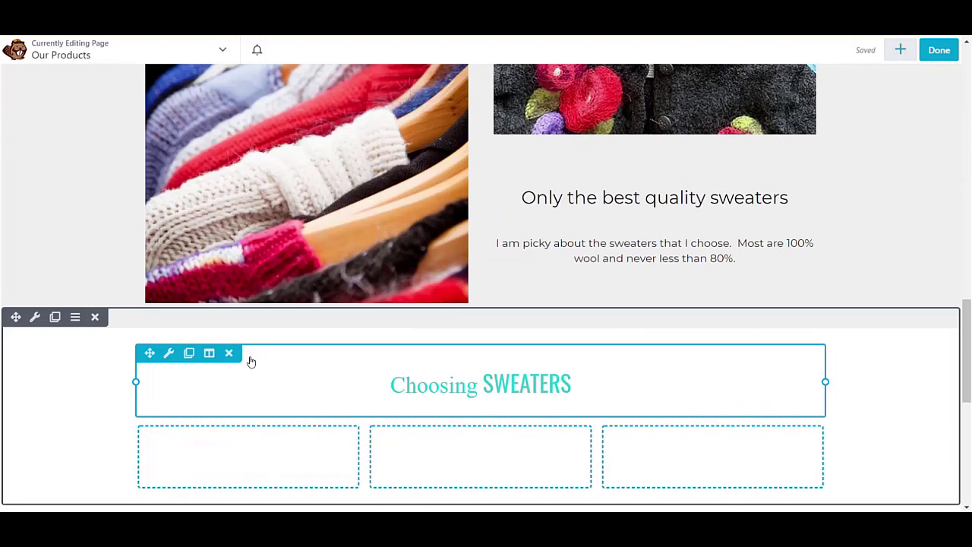
Change the copied heading's text to "Our PROCESS" and save it
left_click(490, 393)
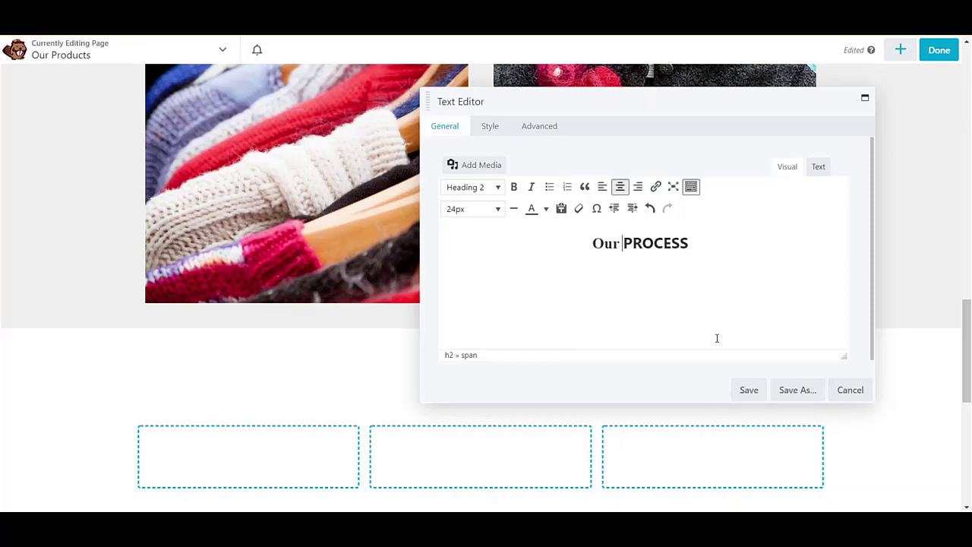
left_click(748, 389)
scroll(509, 327, "down", 2)
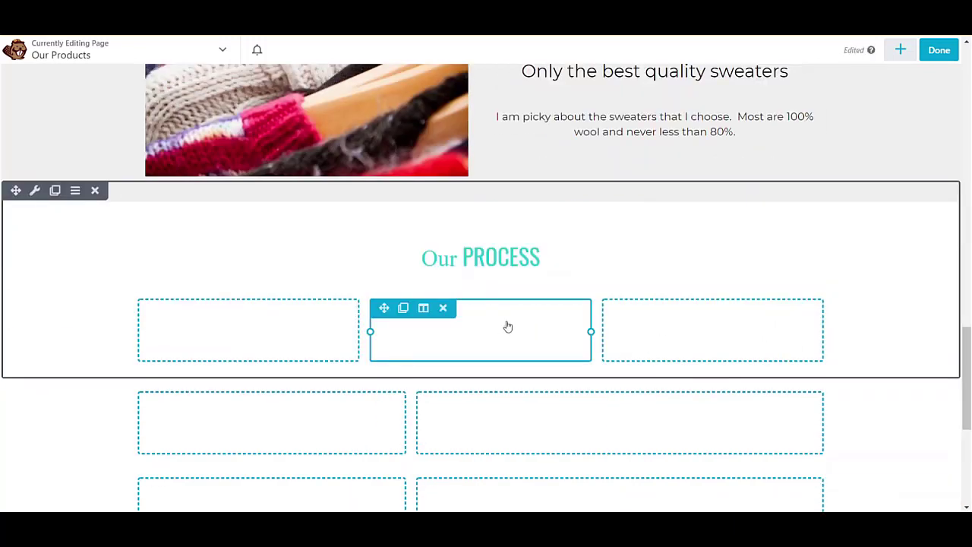
Finish editing and publish the changes to the Our Products page
left_click(938, 50)
left_click(881, 49)
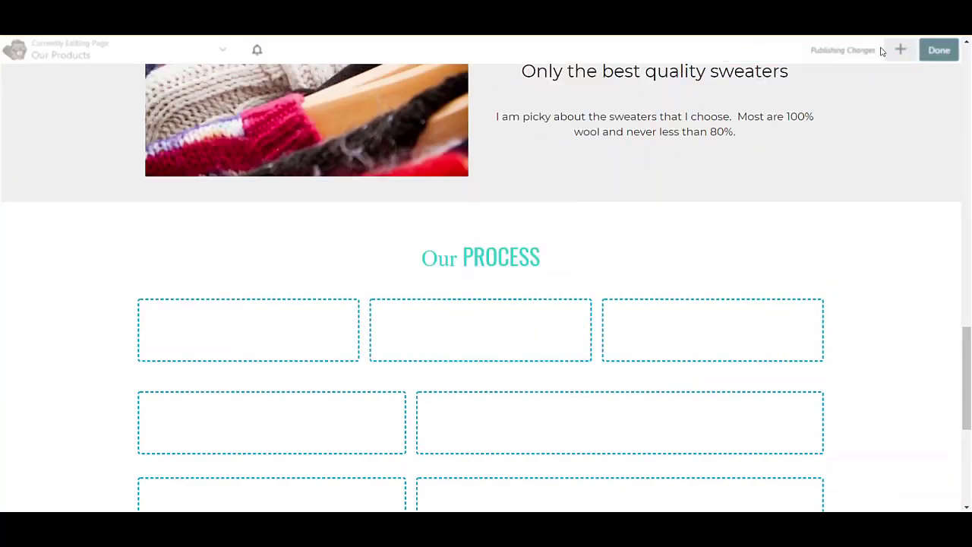
Review the published Our Products page from the "Our PROCESS" section up to the intro and banner
scroll(631, 345, "up", 10)
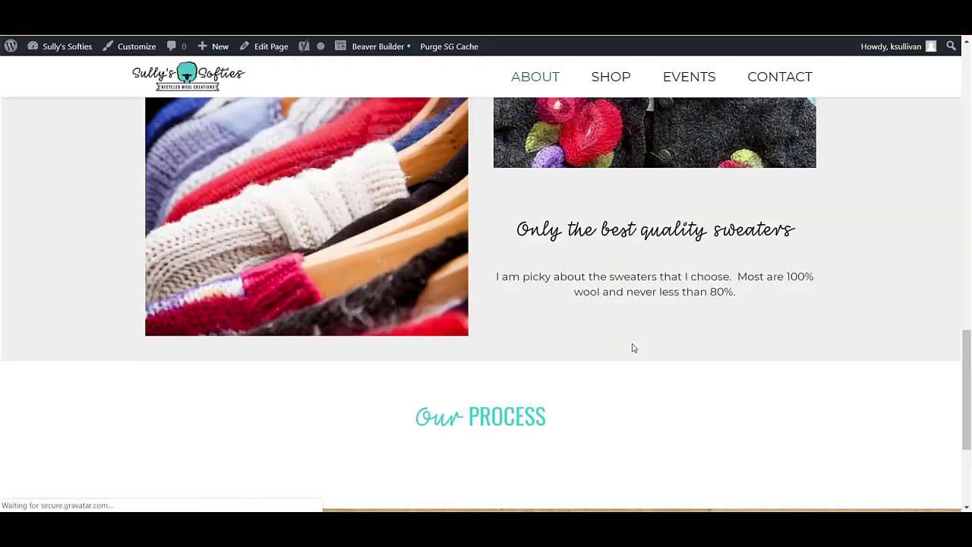
scroll(635, 338, "up", 8)
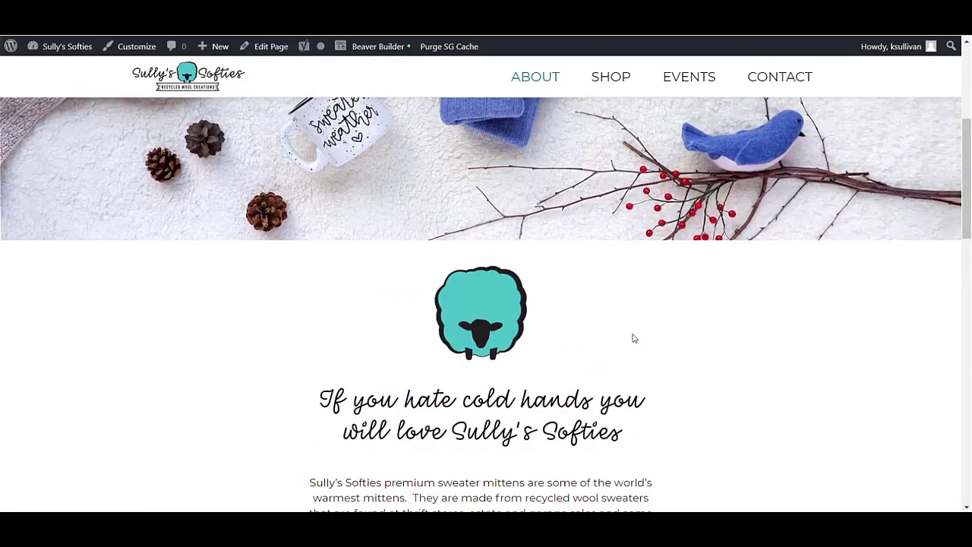
left_click_drag(969, 76, 939, 339)
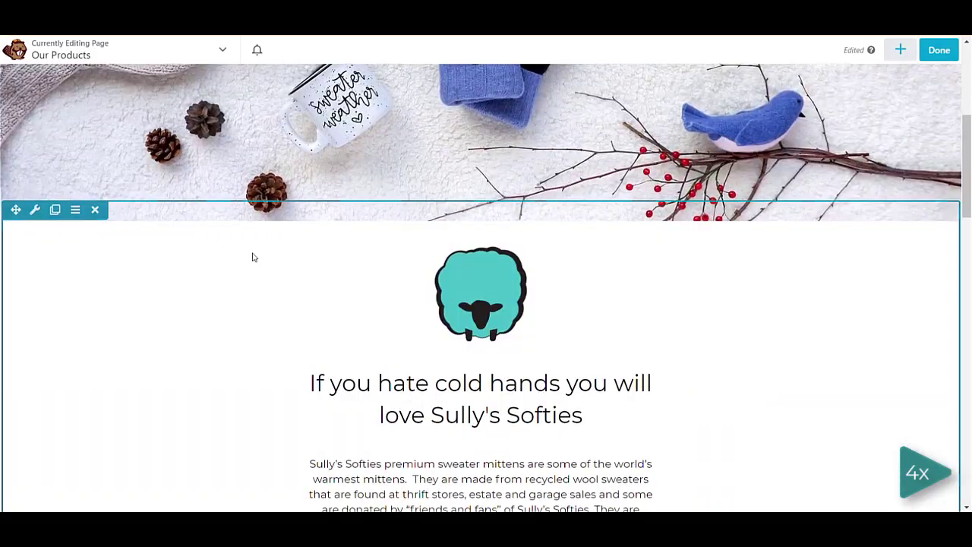
Adjust the layout settings of the sheep-logo intro and the paragraph under "Only the best quality sweaters", saving both
left_click(251, 256)
left_click(601, 233)
left_click(749, 390)
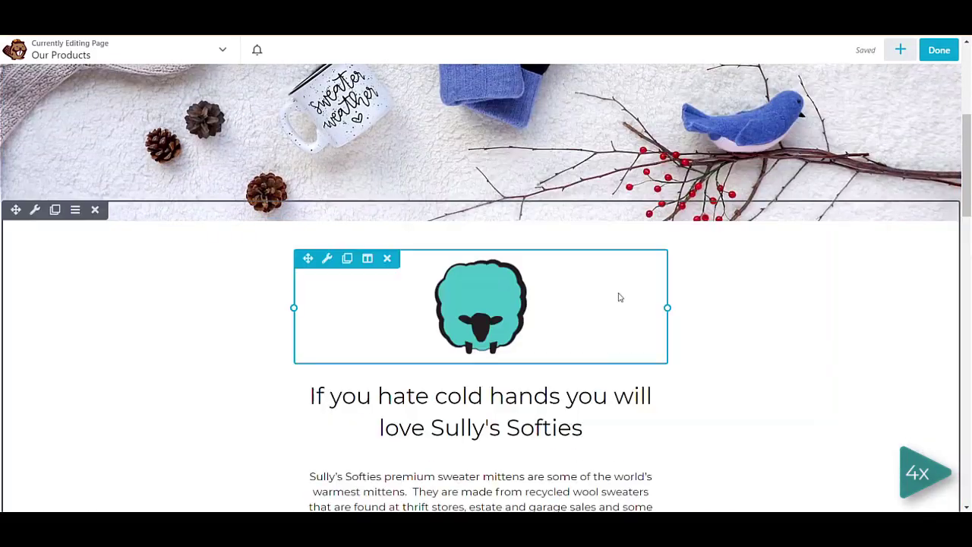
scroll(618, 297, "down", 10)
scroll(820, 282, "down", 4)
left_click(690, 244)
left_click(749, 390)
Add a Photo module with the buttons picture to the first column beneath "Our PROCESS" and save it
scroll(863, 297, "down", 4)
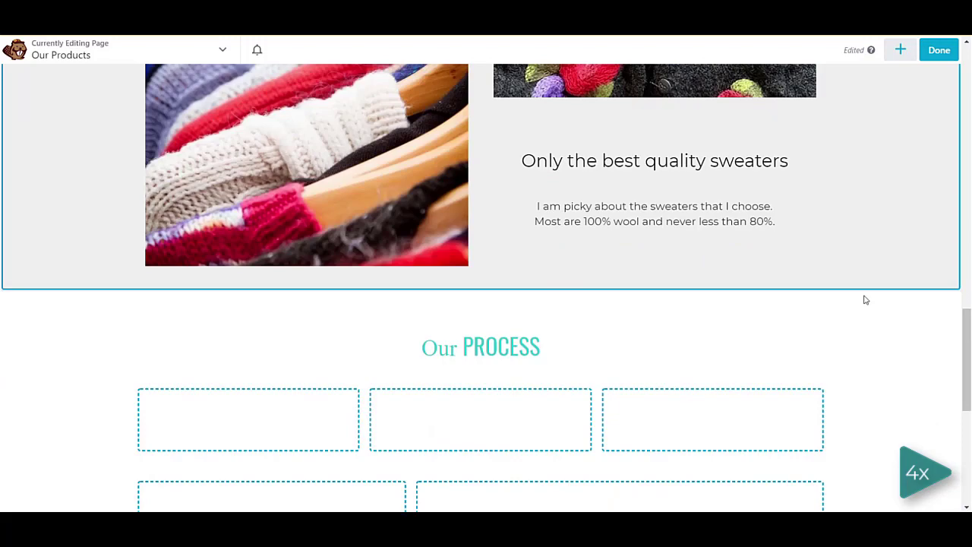
left_click(900, 49)
left_click_drag(911, 228, 317, 358)
left_click(609, 200)
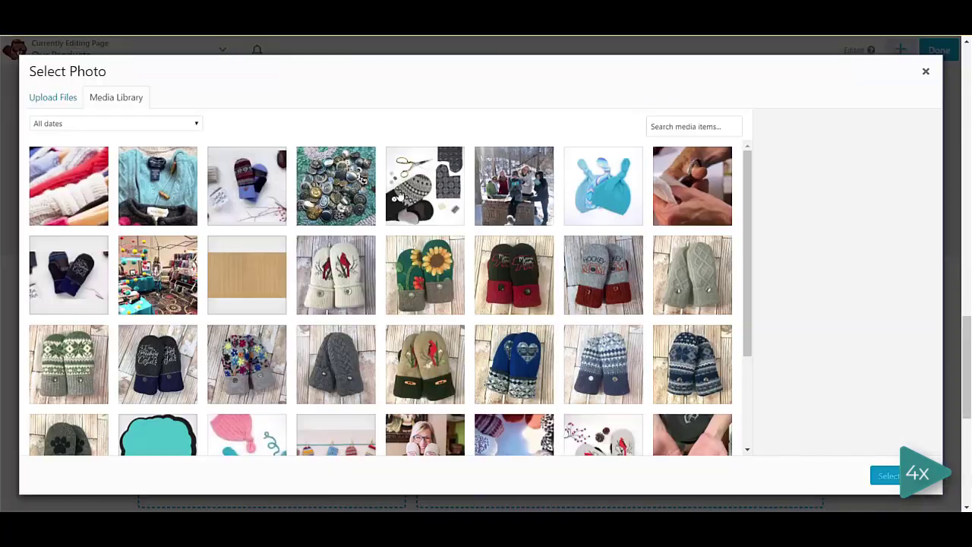
left_click(337, 182)
left_click(885, 473)
left_click(749, 389)
Add a Photo module with product-making-1.jpg to the middle column beneath "Our PROCESS" and save it
left_click(900, 49)
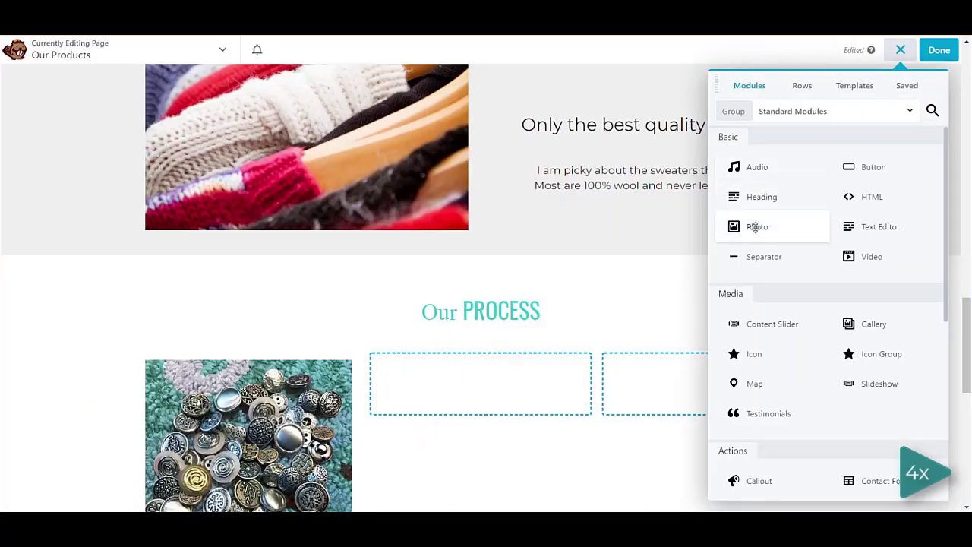
left_click_drag(760, 224, 495, 433)
left_click(604, 199)
left_click(425, 186)
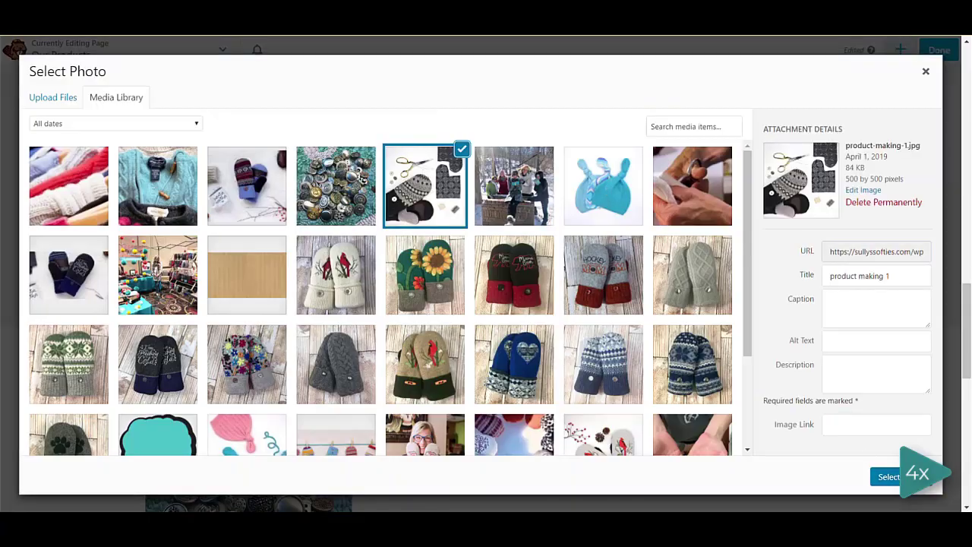
left_click(885, 473)
left_click(747, 391)
Add a Photo module with the picture of sewing hands to the third column beneath "Our PROCESS" and save it
left_click(900, 50)
left_click_drag(757, 224, 670, 498)
left_click(603, 199)
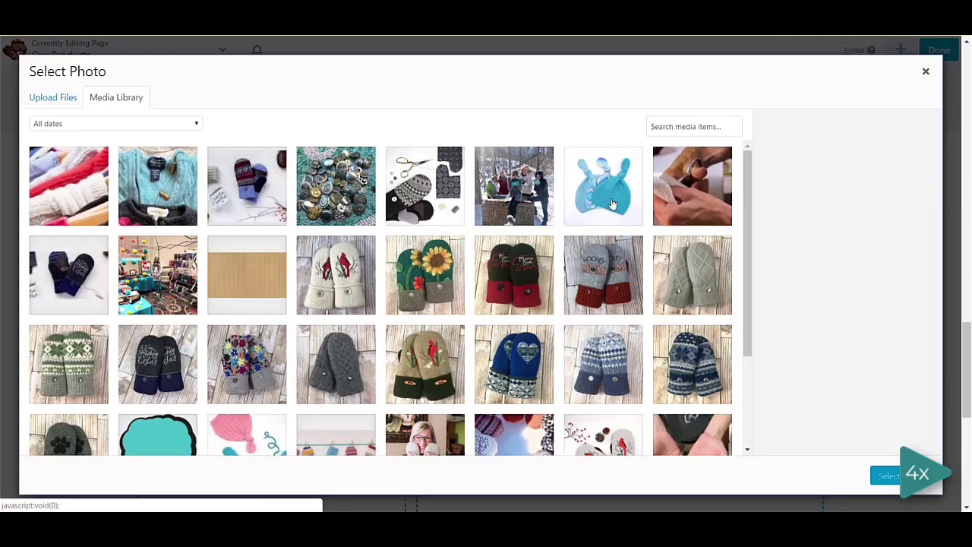
left_click(689, 184)
left_click(885, 473)
left_click(747, 390)
Add a centred h3 heading "Felting & Sanitizing" to the narrow column of the first two-column row and save it
scroll(771, 367, "down", 3)
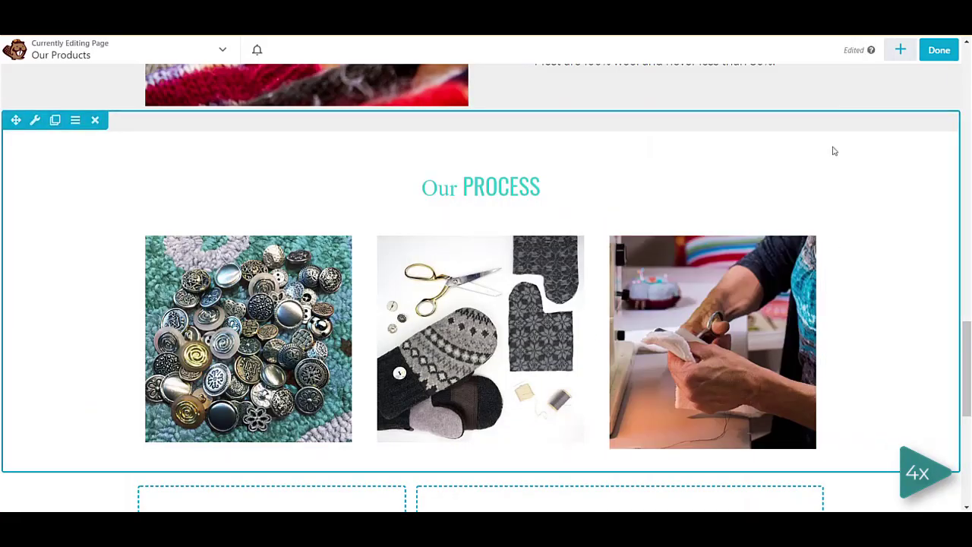
scroll(831, 150, "down", 3)
left_click(901, 50)
left_click_drag(752, 195, 322, 281)
left_click(656, 169)
type("Felt")
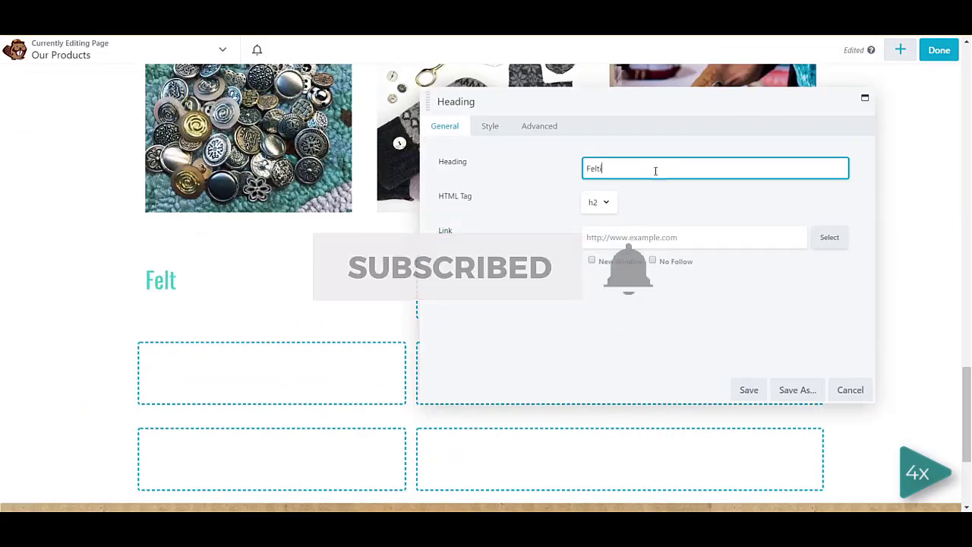
type("ing & Sanitizing")
left_click(598, 202)
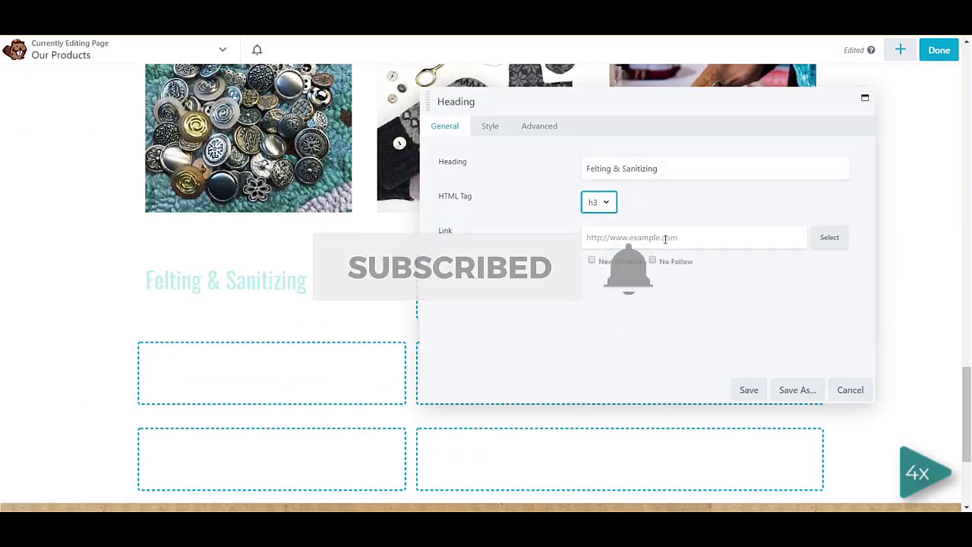
left_click(491, 128)
left_click(608, 202)
left_click(749, 390)
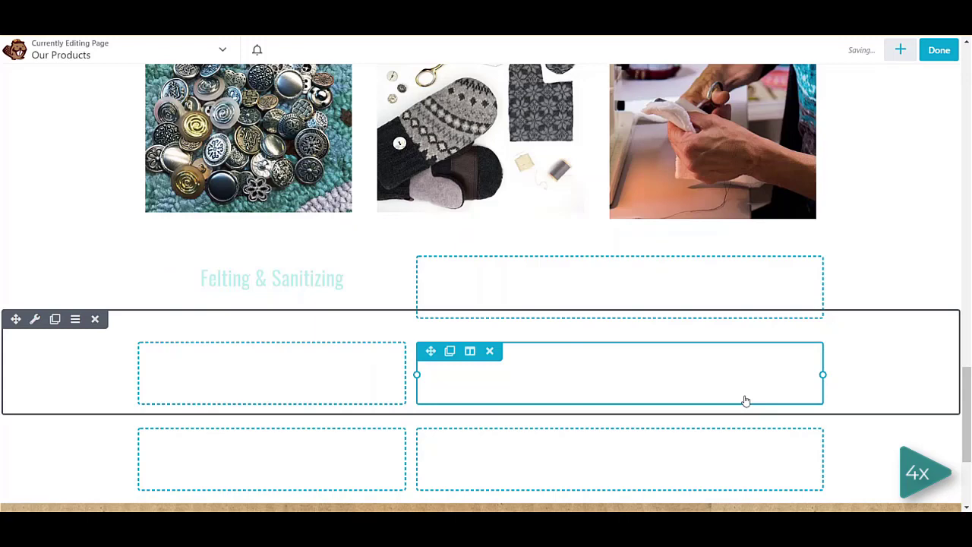
Add a Text Editor module beside "Felting & Sanitizing" with the paragraphs on felting and washing the sweaters, and save it
left_click(901, 49)
left_click_drag(881, 227, 649, 251)
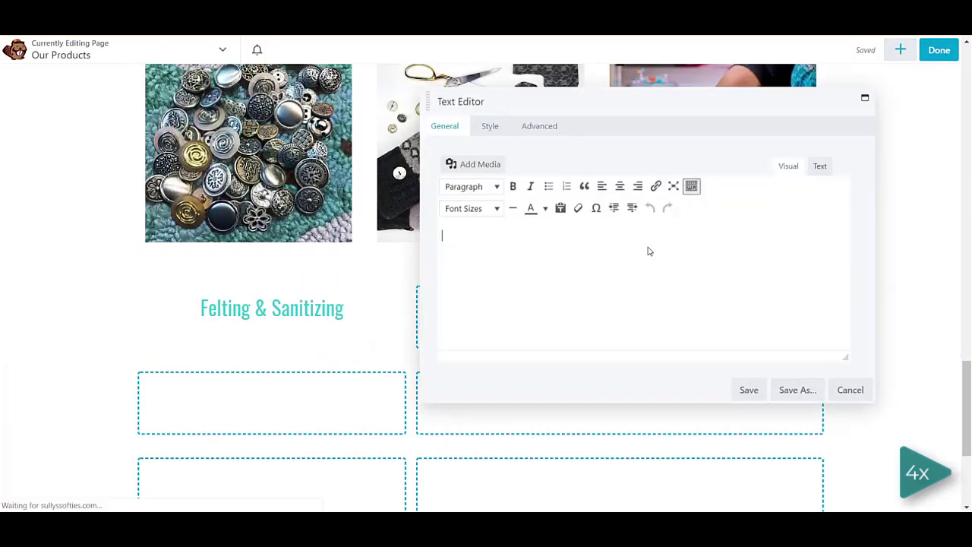
type("Our carefully chosen sweaters are then felted.  Felting is what happens when you accidentally wash your wool sweater in hot water and it shrinks, except this is on purpose!  The fibers bind tightly so that the wool becomes more dense. This keeps our mittens wind, water and cold resistant.  When sweaters are washed, I use super hot water, both to help with the felting process, but also to sanitize.  Scent free, hypo-allergenic, laundry soap is used, so those with sensitivities can rest assure.")
left_click(749, 390)
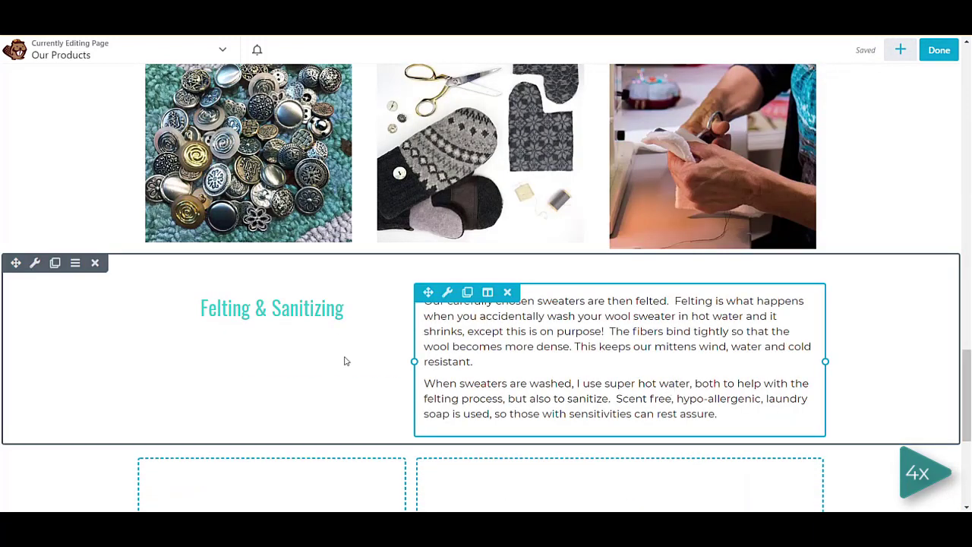
Set the "Felting & Sanitizing" column to equalized heights with centre vertical alignment and save the column settings
mouse_move(208, 289)
left_click(214, 310)
left_click(600, 234)
left_click(602, 267)
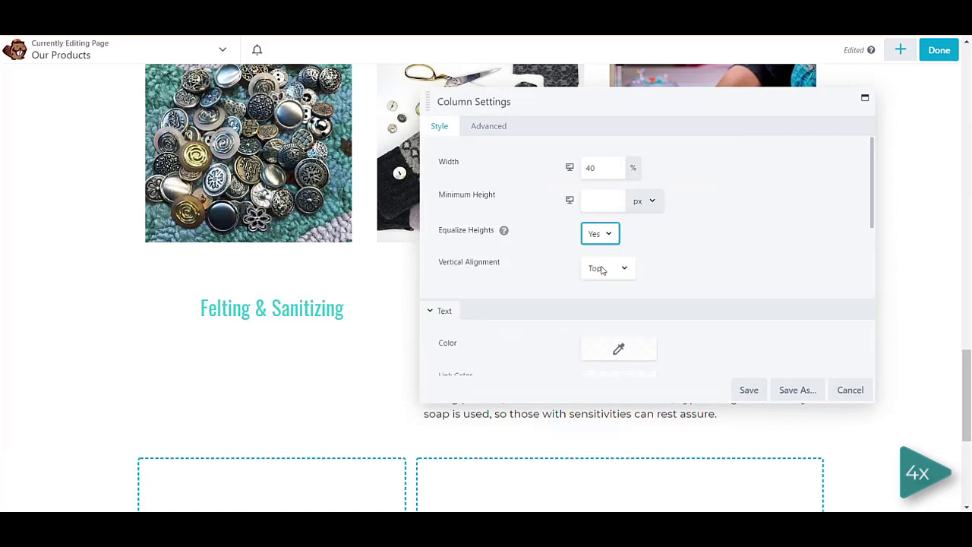
left_click(604, 300)
left_click(748, 391)
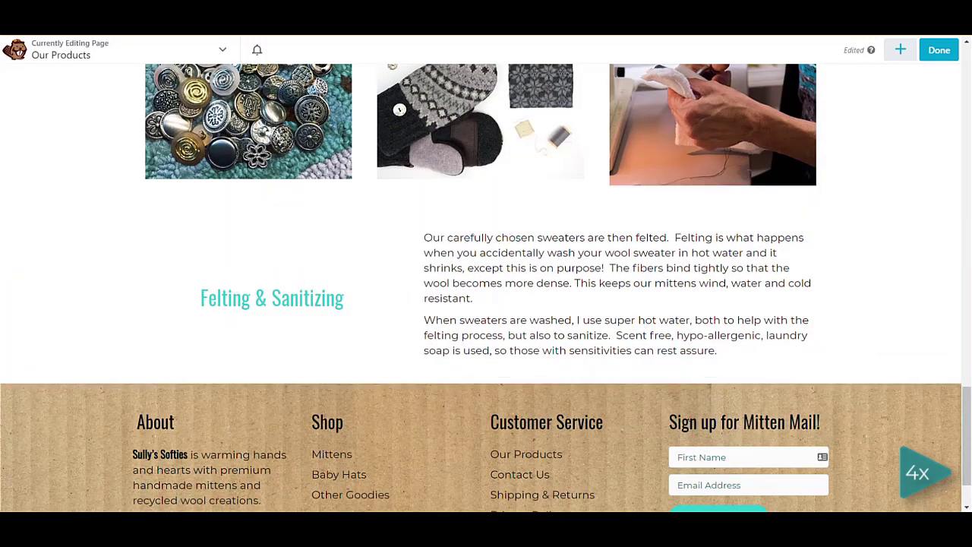
Duplicate the completed "Felting & Sanitizing" row with its spool icon to stack copies beneath it
scroll(403, 245, "down", 1)
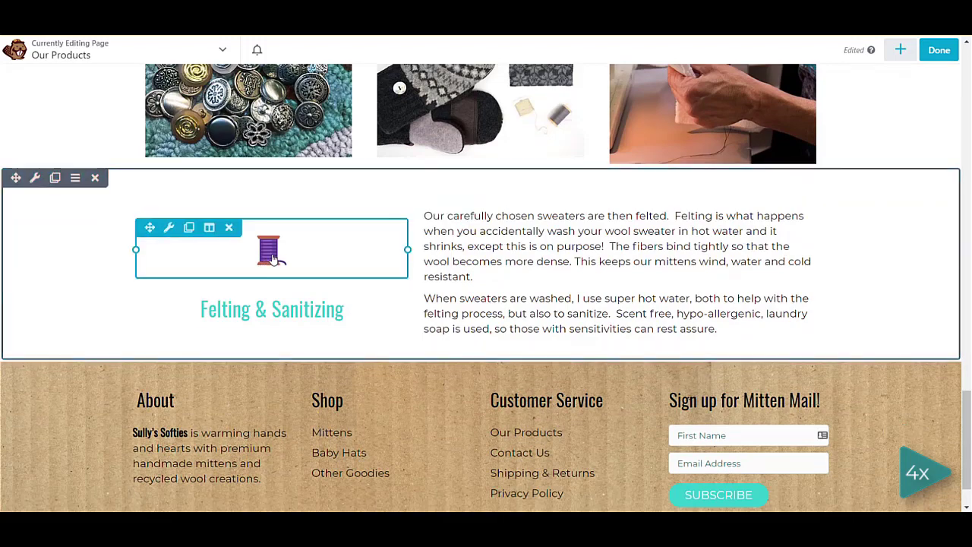
left_click(55, 177)
scroll(65, 247, "down", 5)
scroll(269, 251, "up", 5)
Replace the spool icon in the first "Felting & Sanitizing" row with a pink soap icon and save it
left_click(269, 251)
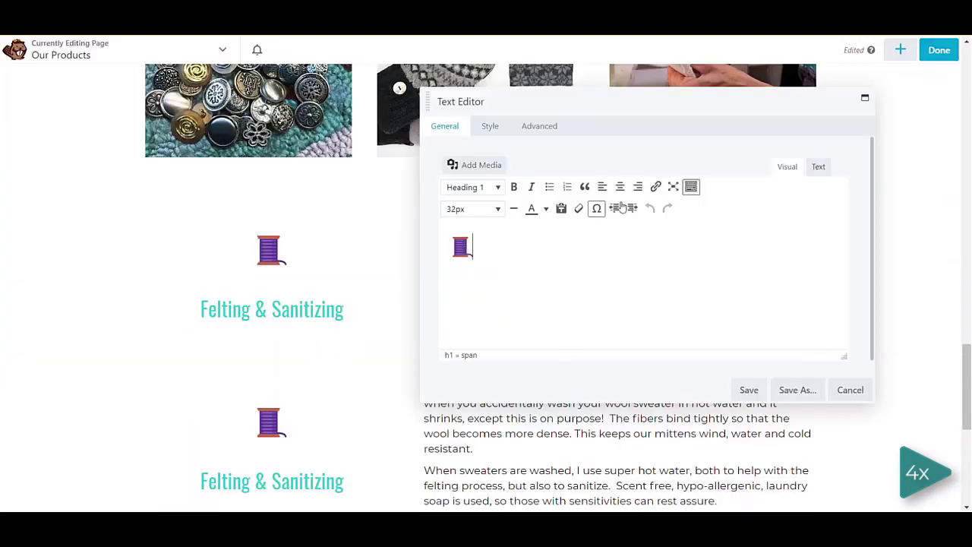
left_click(787, 167)
left_click(461, 246)
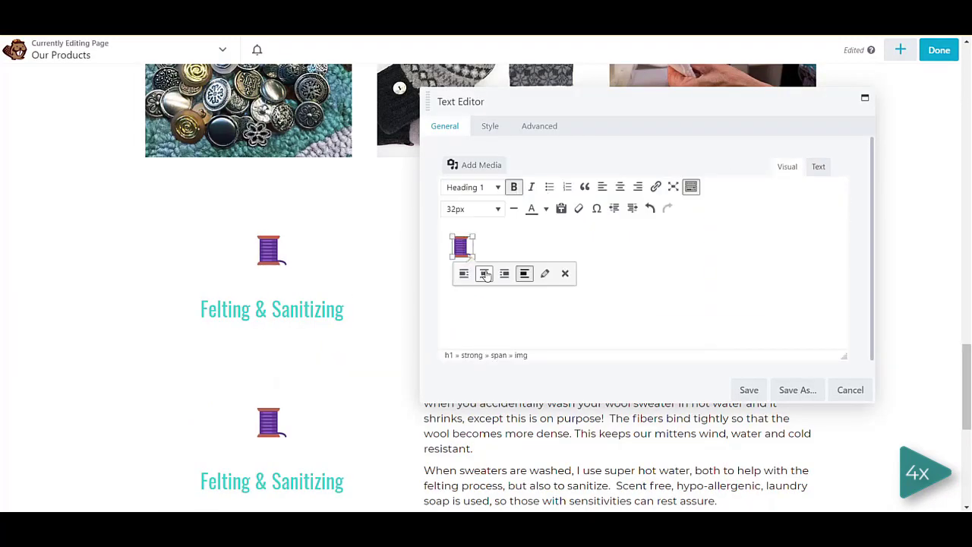
left_click(749, 390)
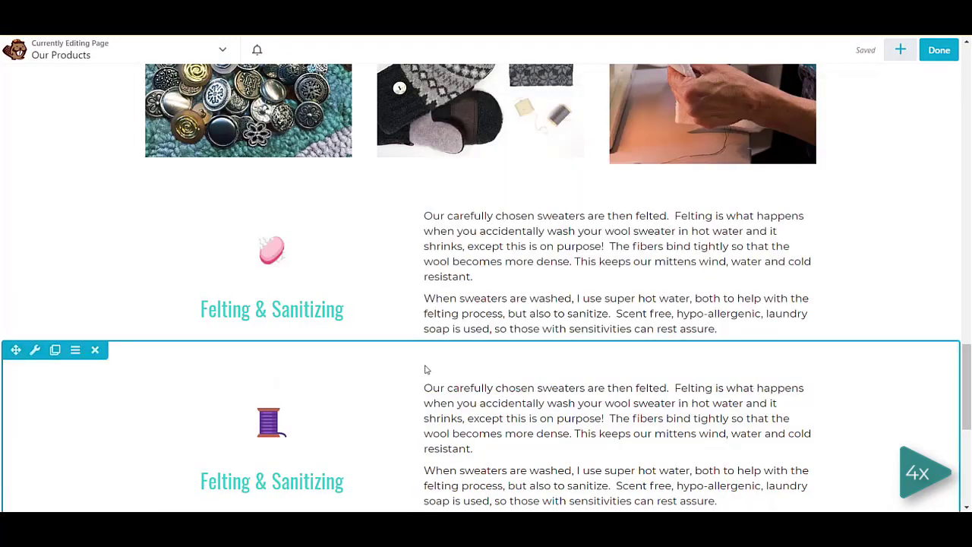
Open the spool icon's text module in the second "Felting & Sanitizing" row for editing
scroll(265, 319, "down", 3)
left_click(265, 319)
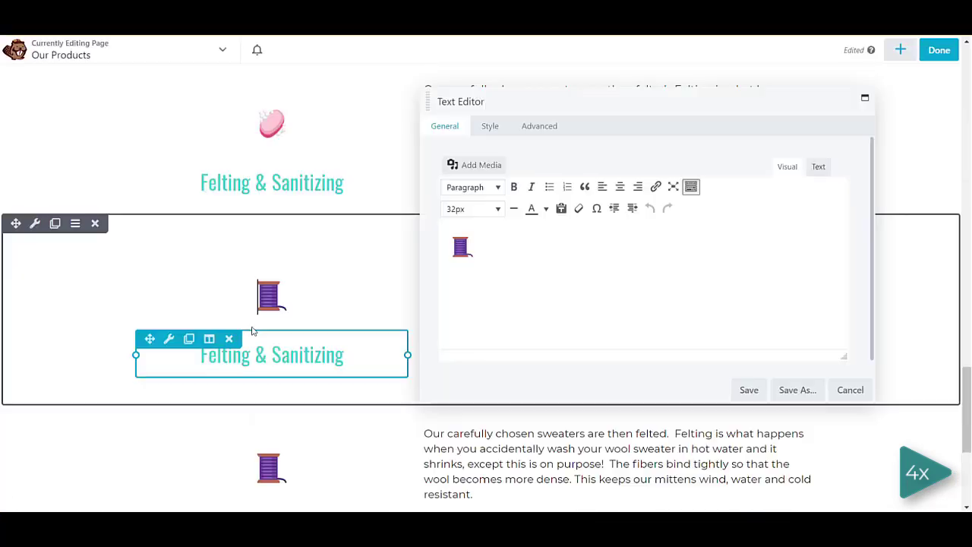